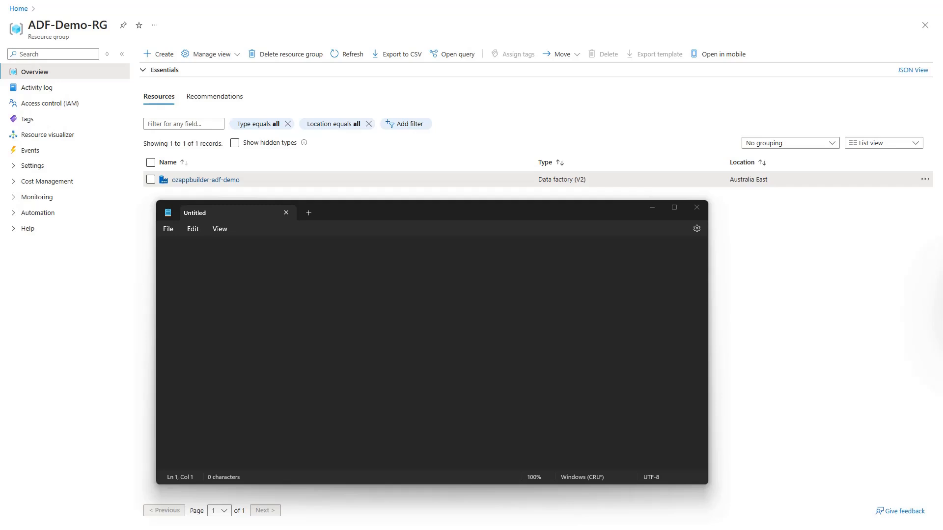
# Paste the pipe-delimited student rows into Notepad, save them as Students.csv in Documents, and close Notepad
pyautogui.click(231, 275)
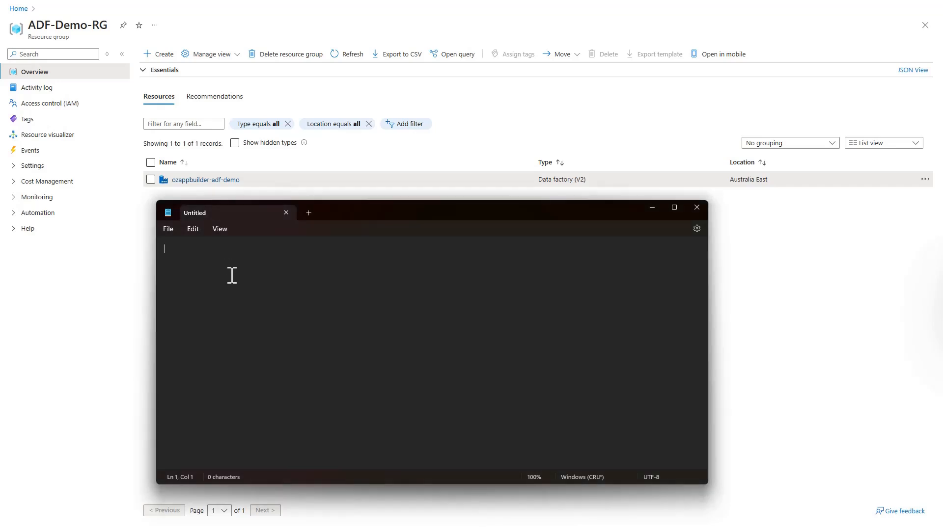
pyautogui.write('FirstName|LastName|Age Tom|Cruise|62 Helen|Mirren|79 Robert|De Niro|81')
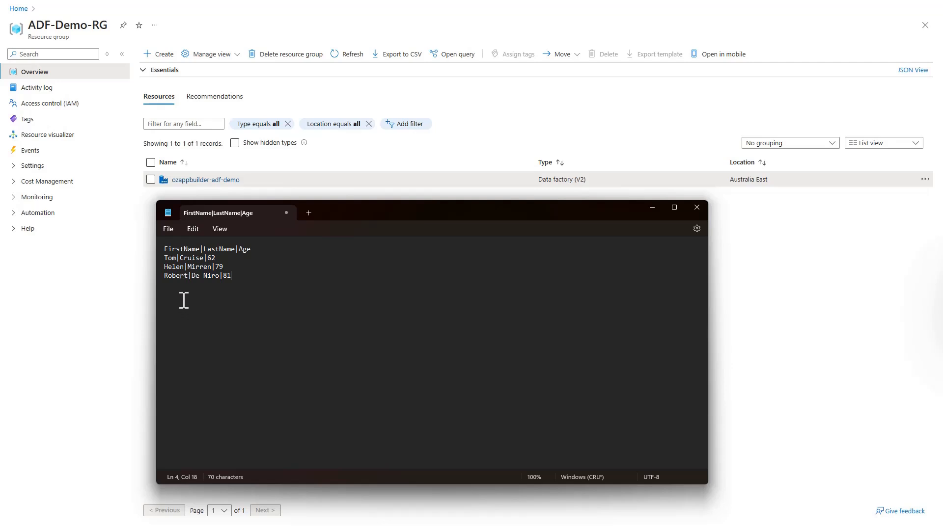
pyautogui.click(169, 230)
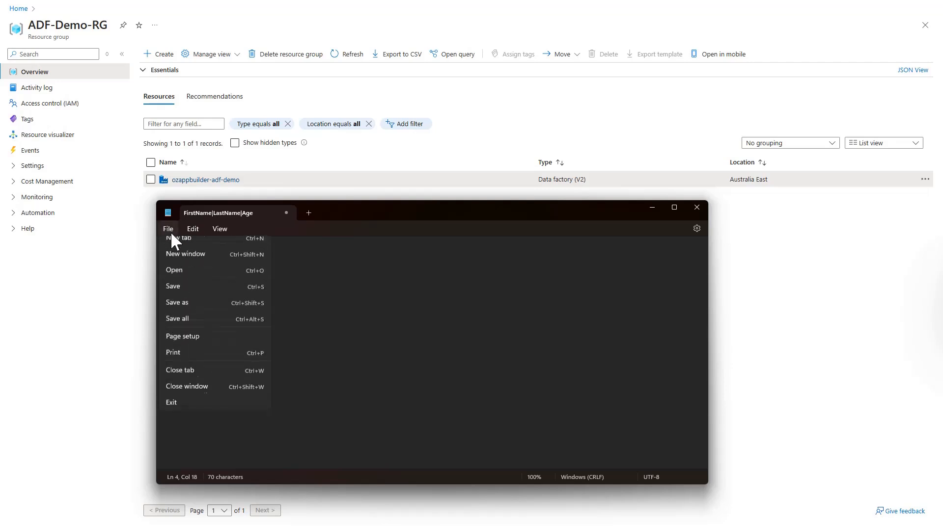
pyautogui.click(180, 295)
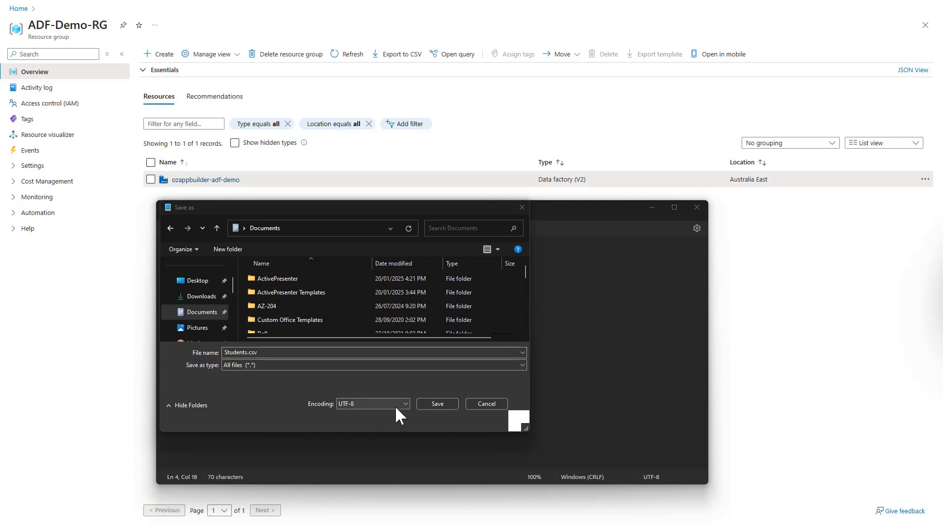
pyautogui.click(436, 405)
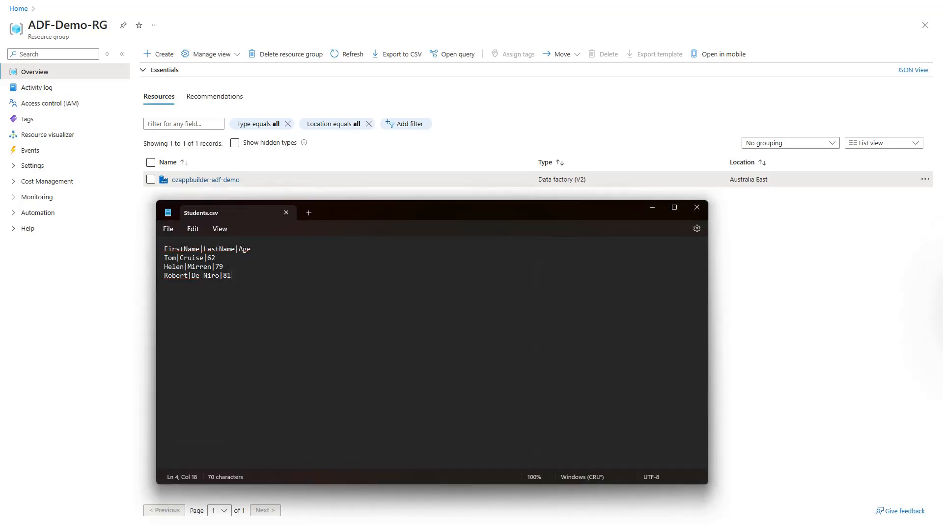
pyautogui.click(697, 207)
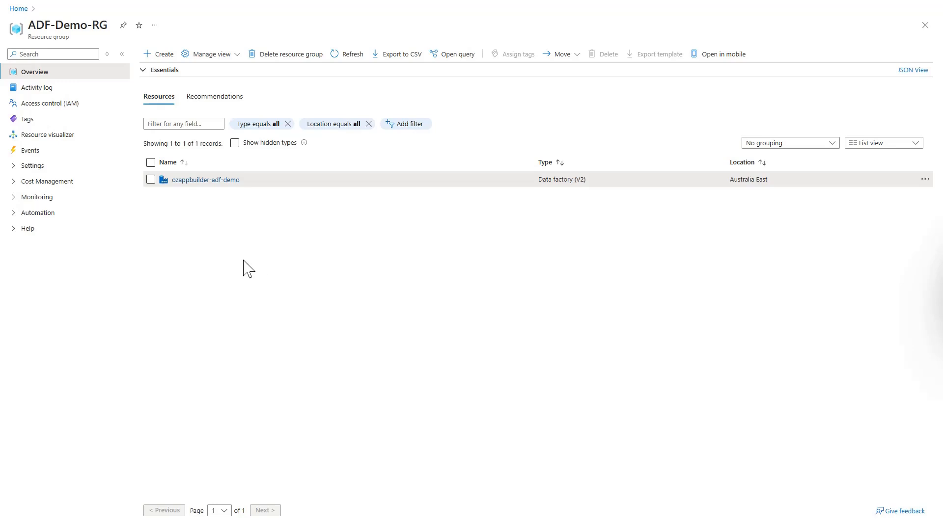
# Search the Marketplace for 'storage account' and start creating a Microsoft storage account in ADF-Demo-RG
pyautogui.click(163, 55)
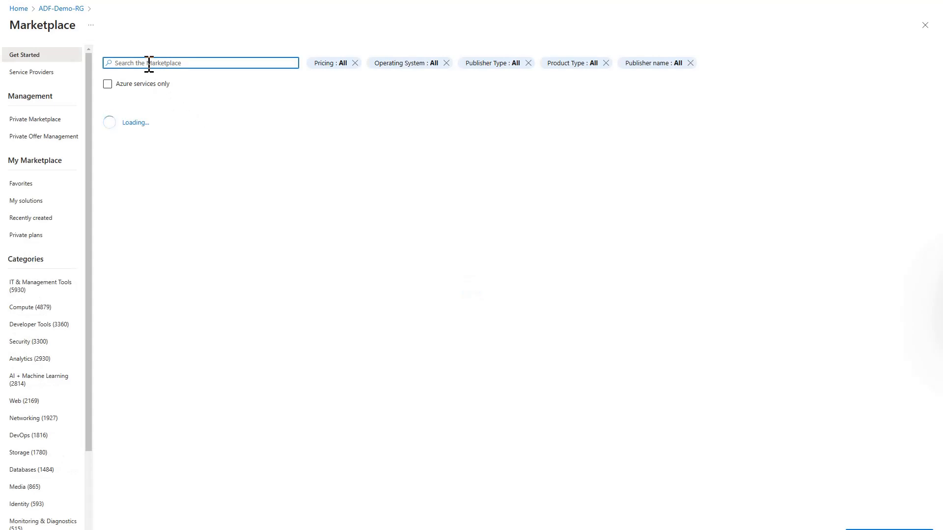
pyautogui.write('storage ac')
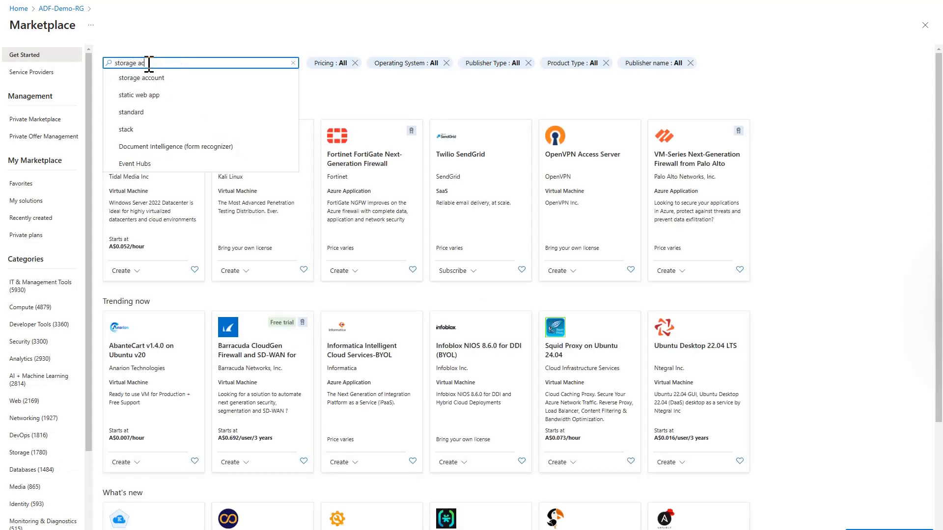
pyautogui.write('count')
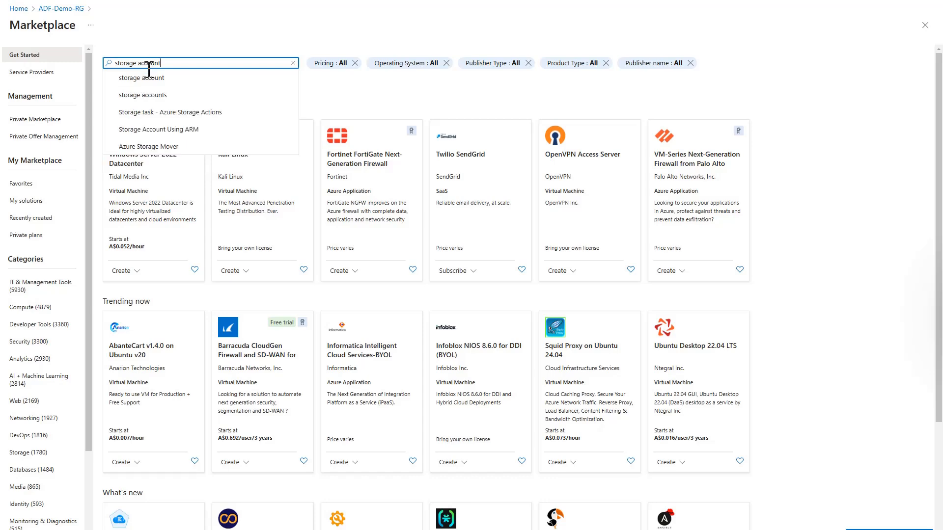
pyautogui.click(147, 93)
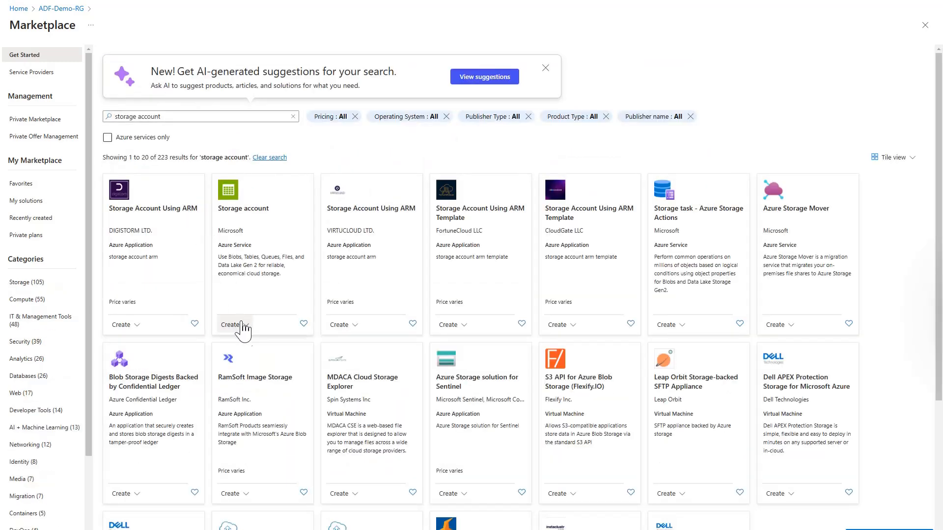
pyautogui.click(243, 343)
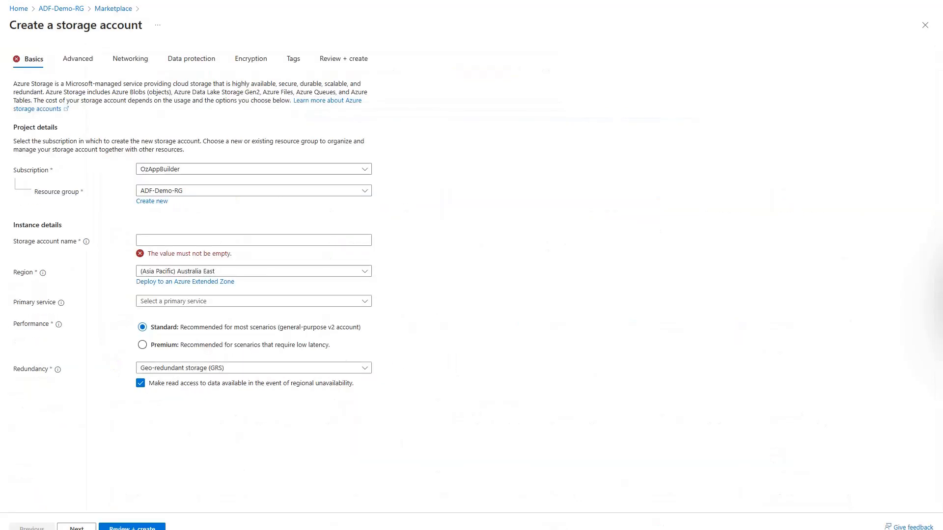
# Name the account ozappbuilderstdemo with locally-redundant storage, deploy it, and open the new resource
pyautogui.click(170, 241)
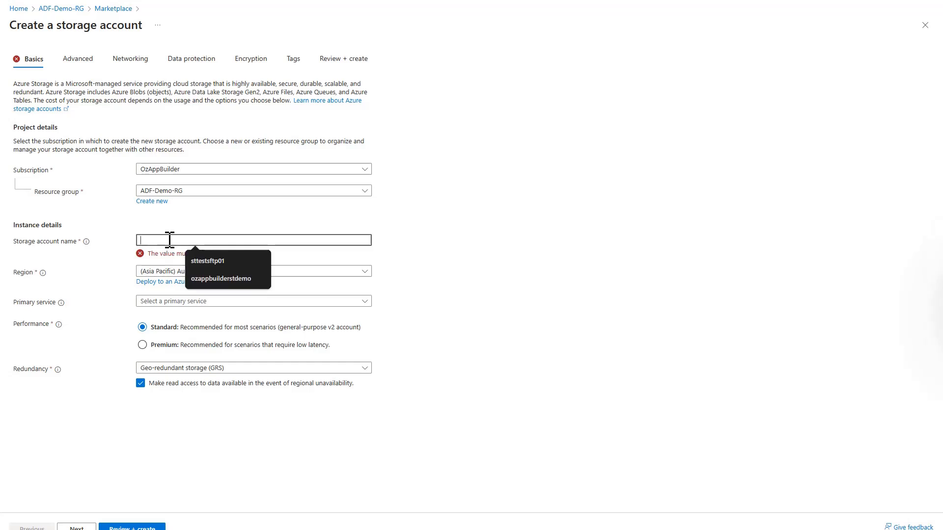
pyautogui.click(221, 278)
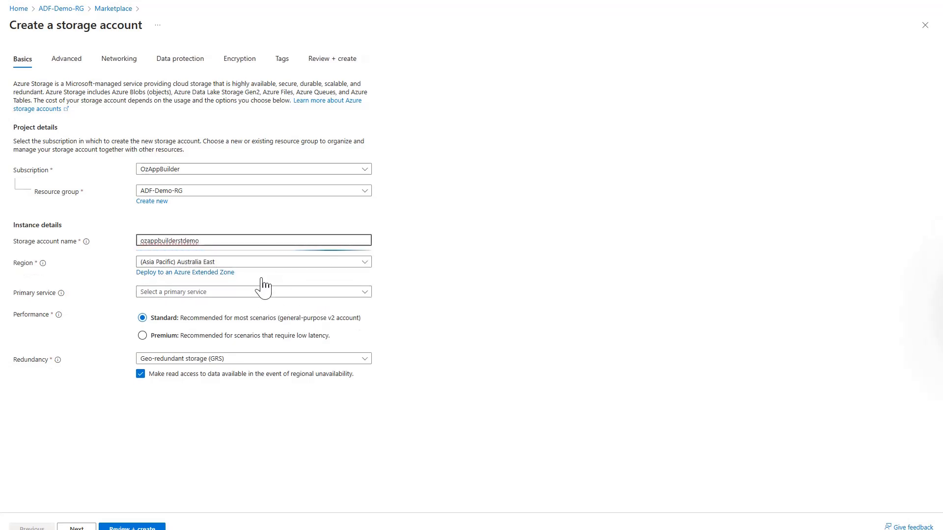
pyautogui.click(197, 361)
pyautogui.click(191, 389)
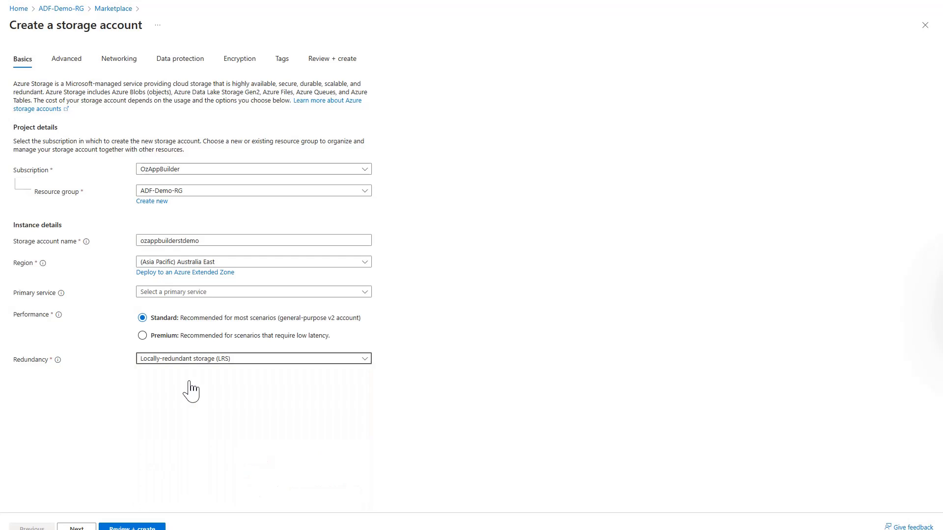
pyautogui.click(124, 523)
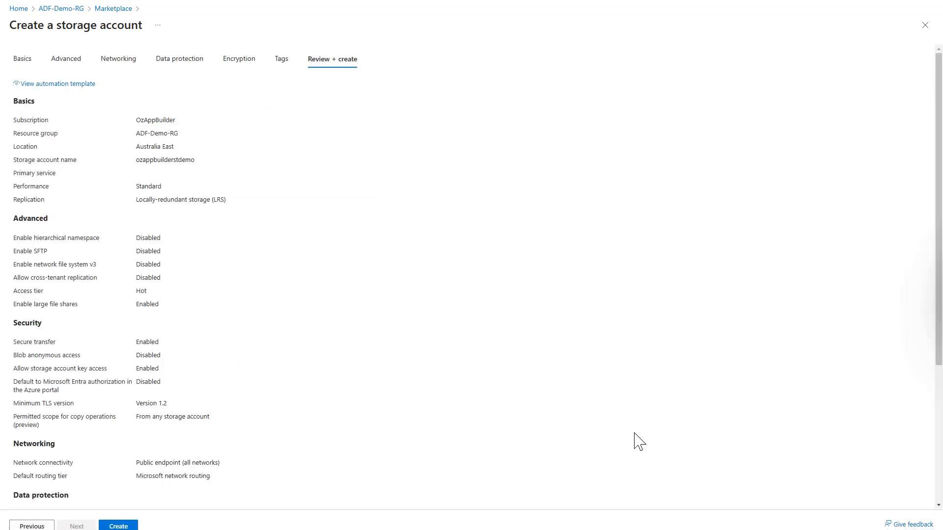
pyautogui.click(117, 526)
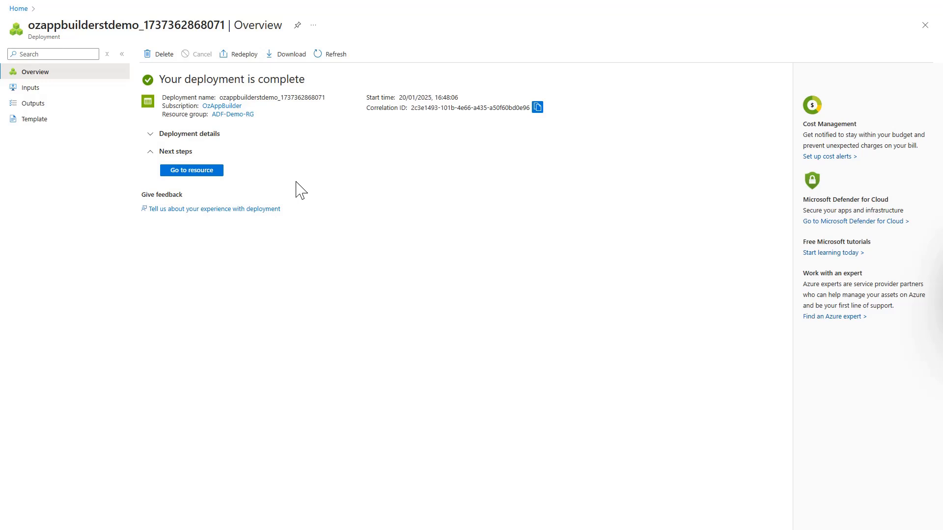
pyautogui.click(194, 171)
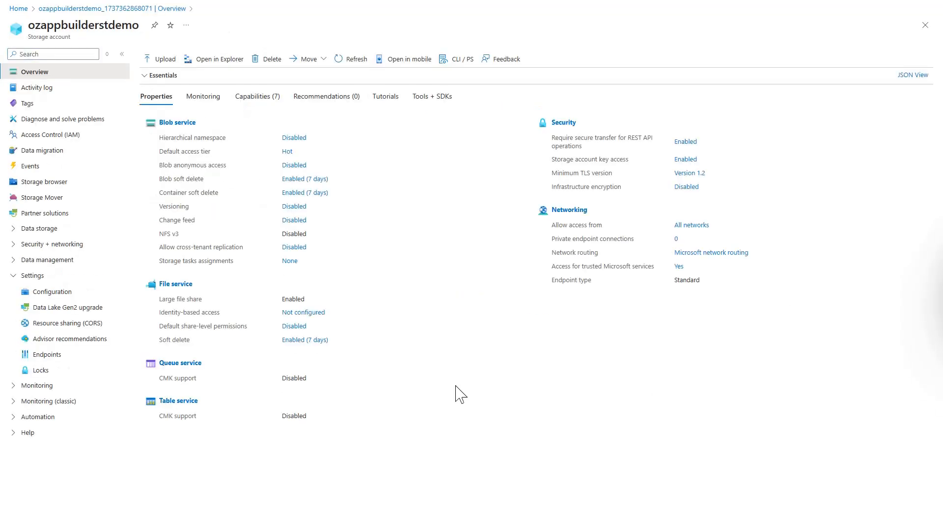
# Create a blob container named mysource in the storage browser
pyautogui.click(50, 182)
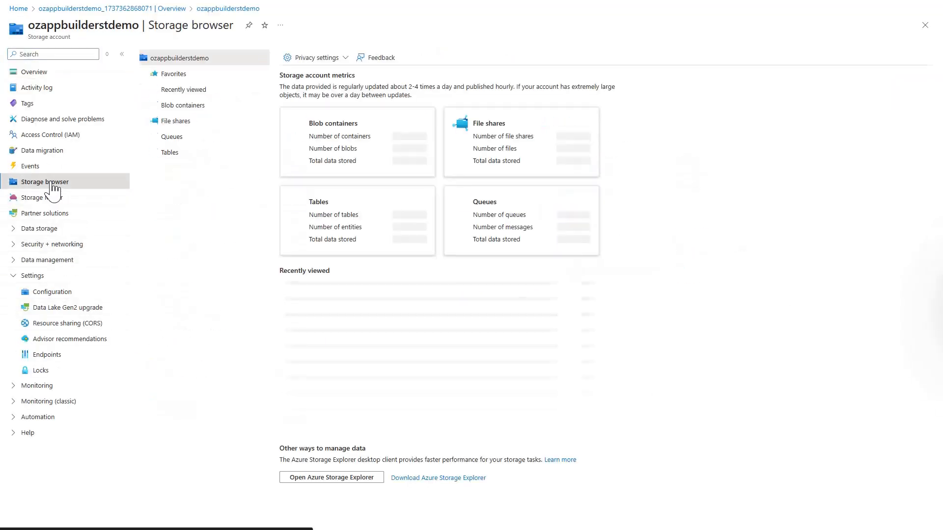
pyautogui.click(194, 107)
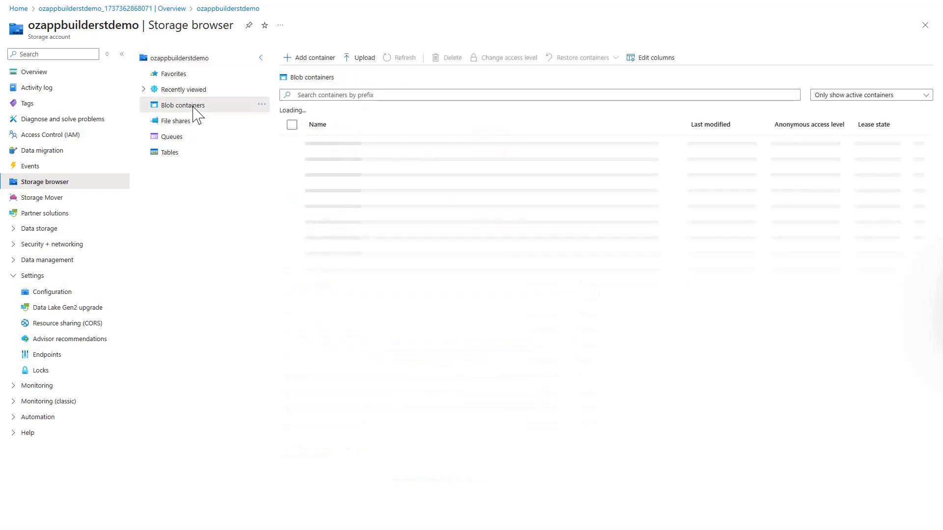
pyautogui.click(312, 60)
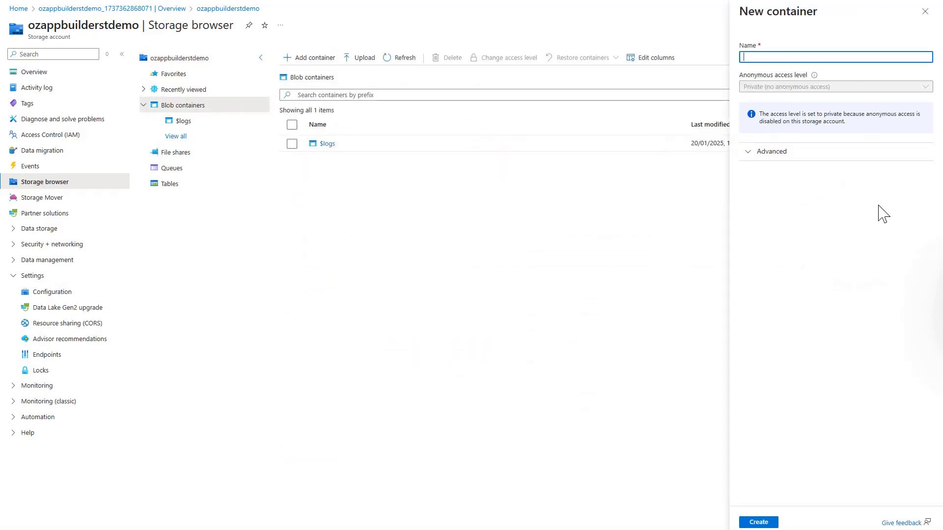
pyautogui.click(795, 58)
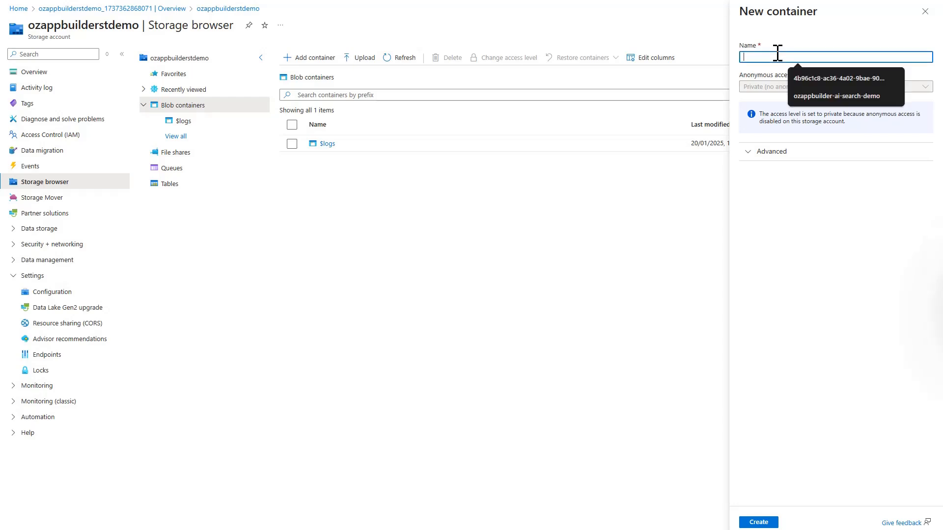
pyautogui.write('mysource')
pyautogui.click(760, 522)
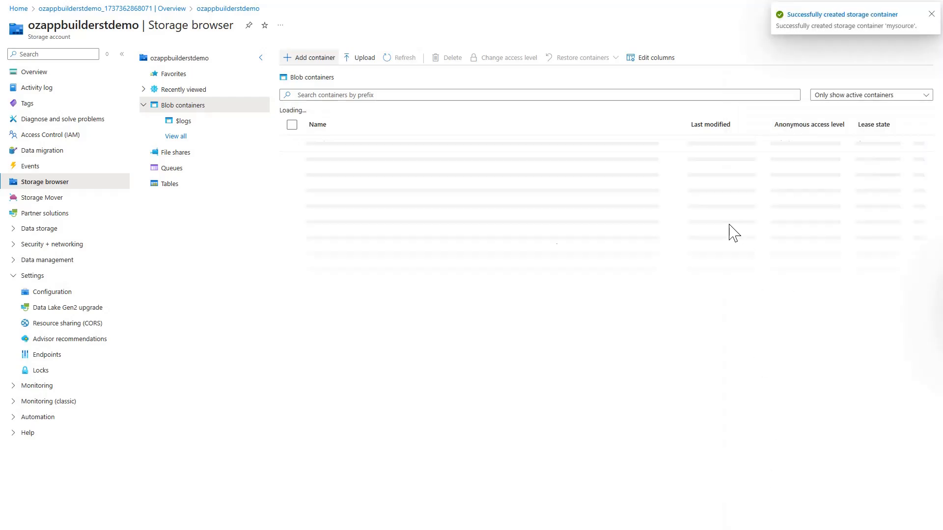
# Add a virtual directory named mydir inside the mysource container
pyautogui.click(333, 162)
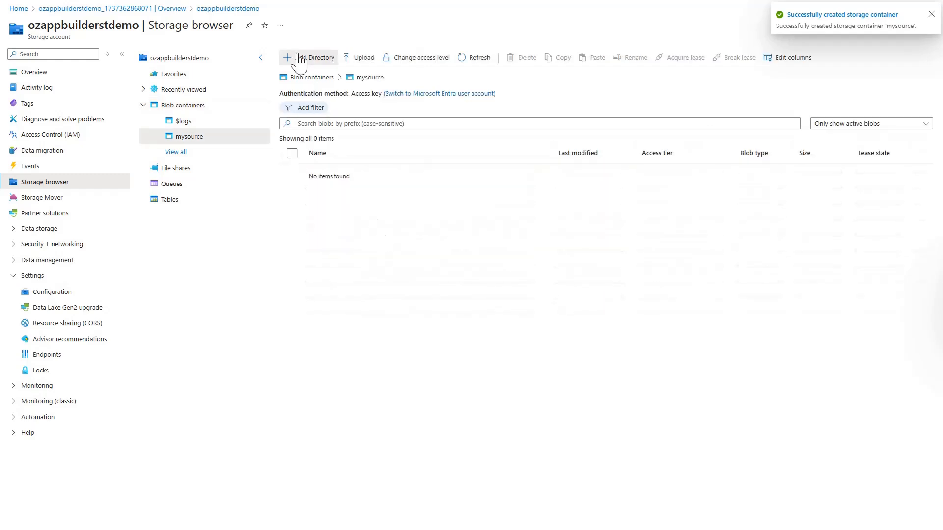
pyautogui.click(300, 58)
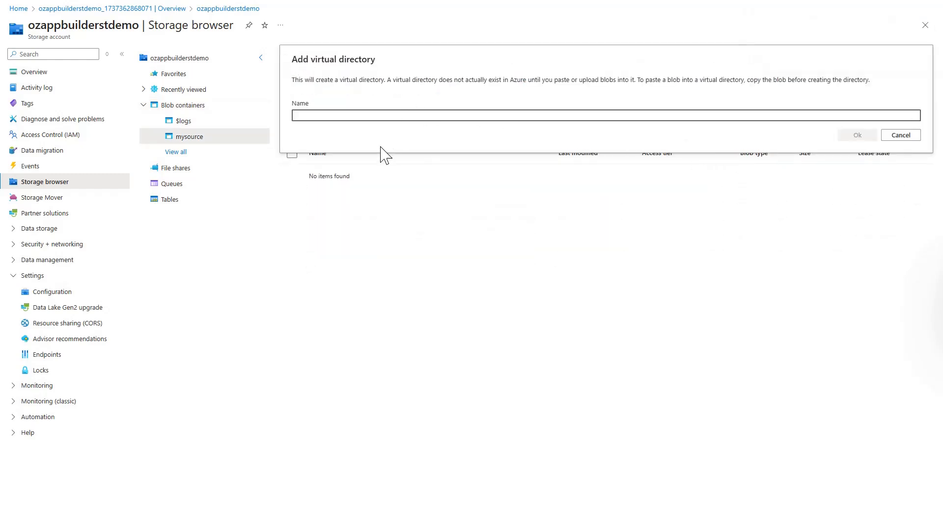
pyautogui.write('mydir')
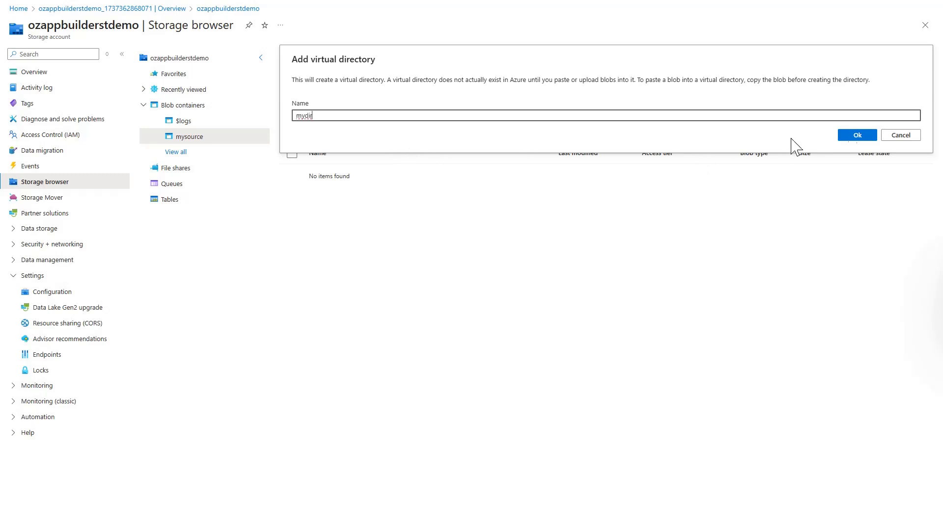
pyautogui.click(857, 136)
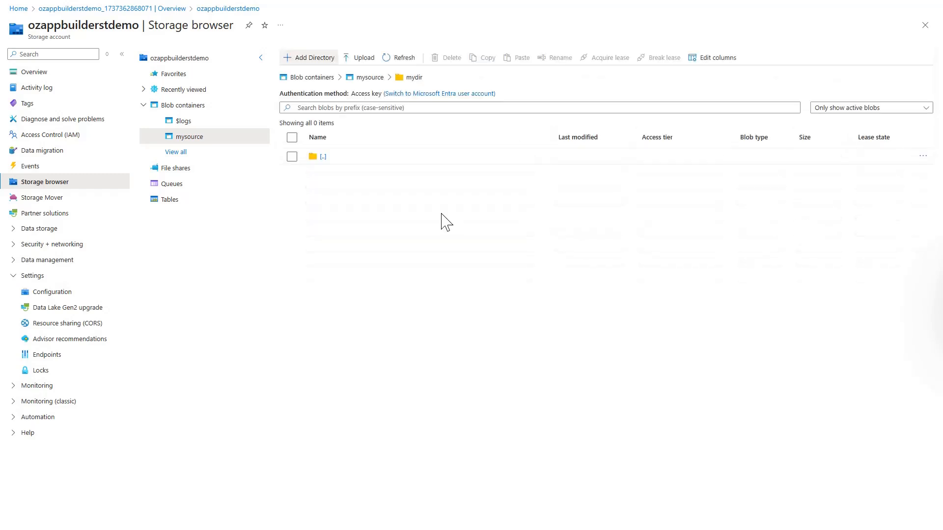
# Upload the local Students.csv file into the mydir directory
pyautogui.click(361, 59)
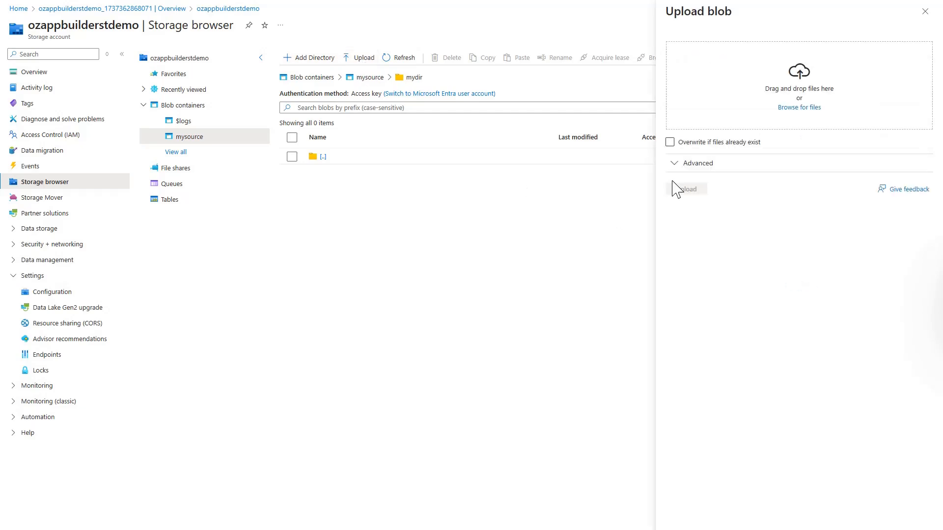
pyautogui.click(804, 110)
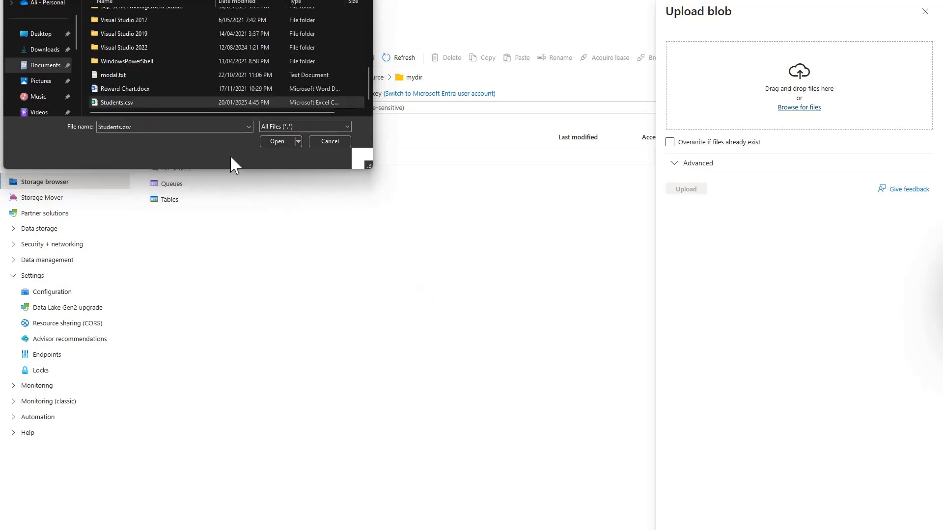
pyautogui.click(277, 141)
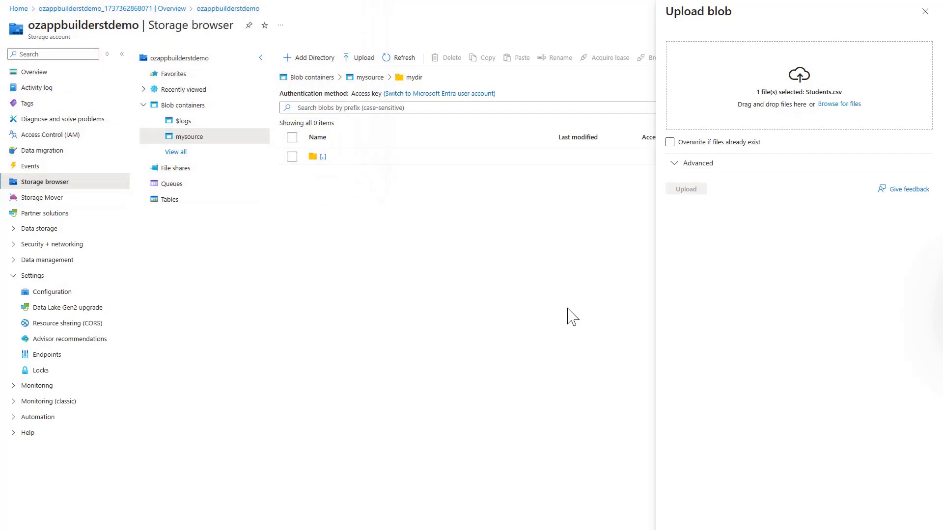
pyautogui.click(692, 190)
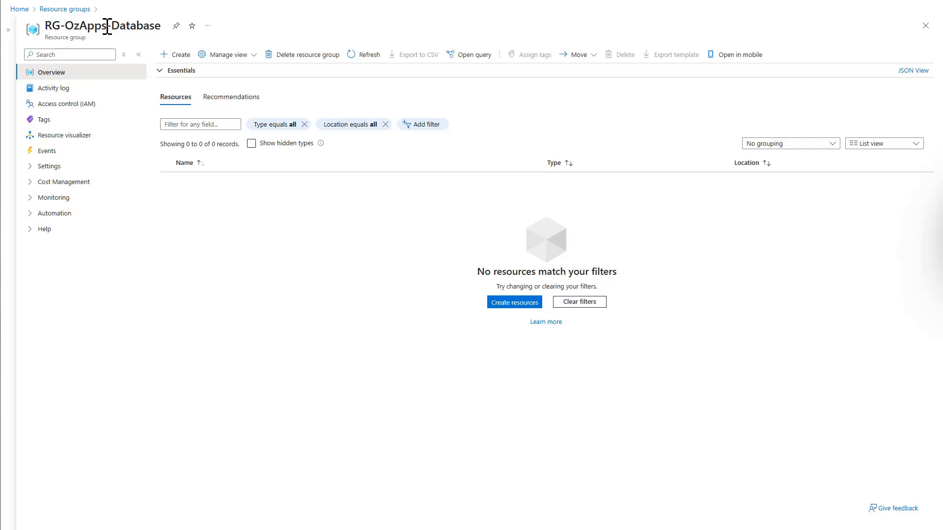
# Search the Marketplace for 'azure sql' from RG-OzApps-Database and start creating an Azure SQL resource
pyautogui.click(176, 55)
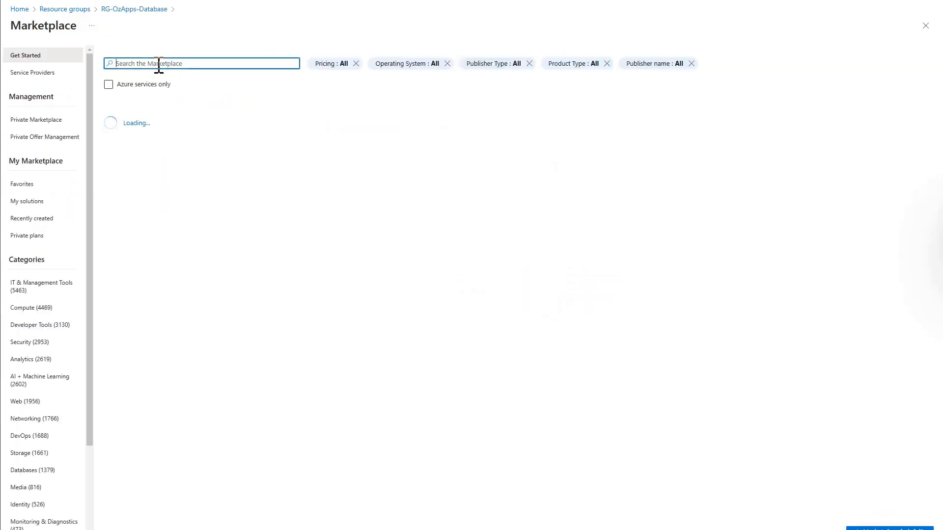
pyautogui.write('azure')
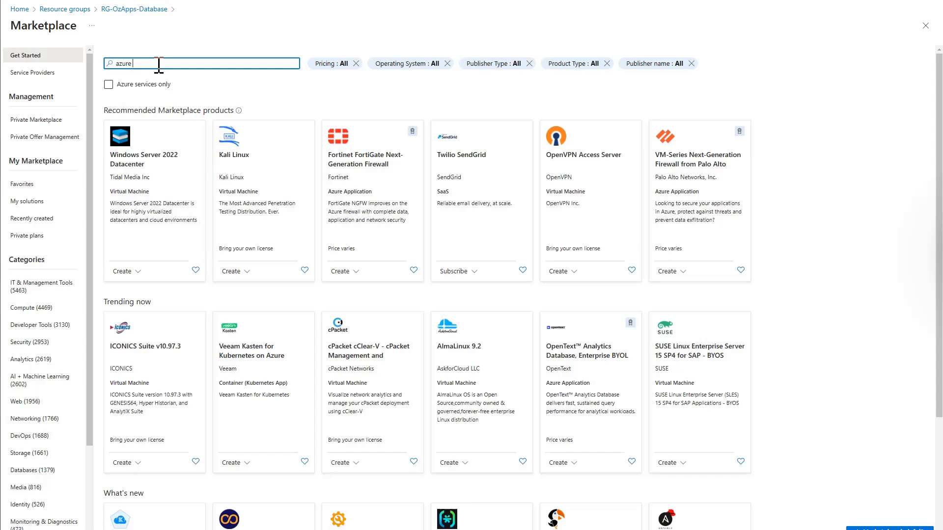
pyautogui.write(' sql')
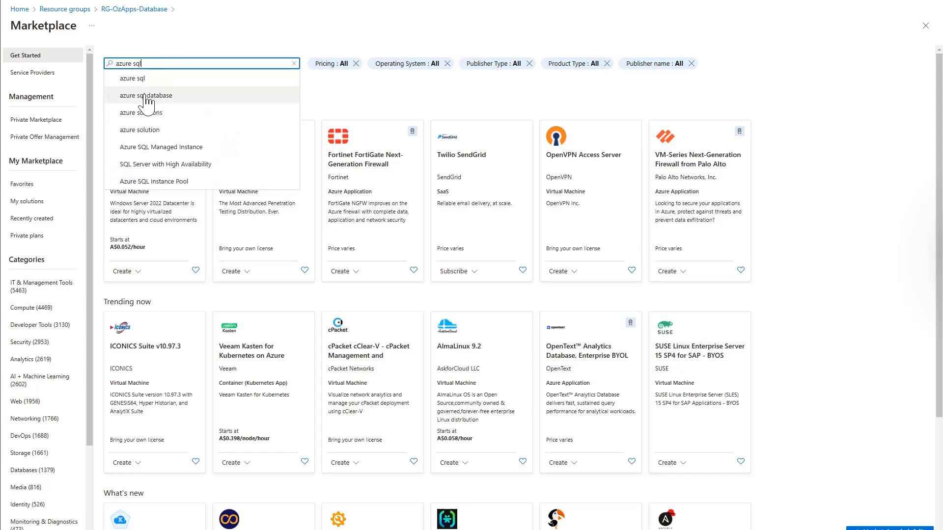
pyautogui.press('Return')
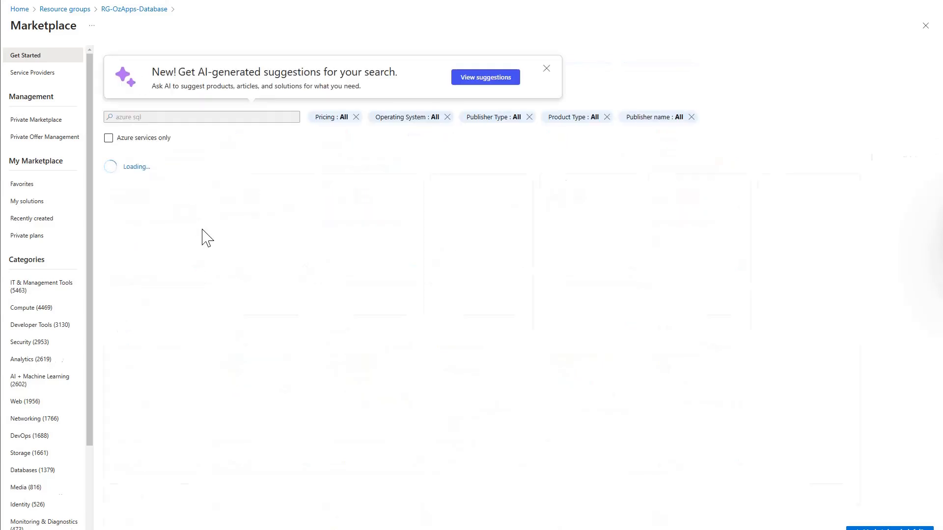
pyautogui.click(139, 326)
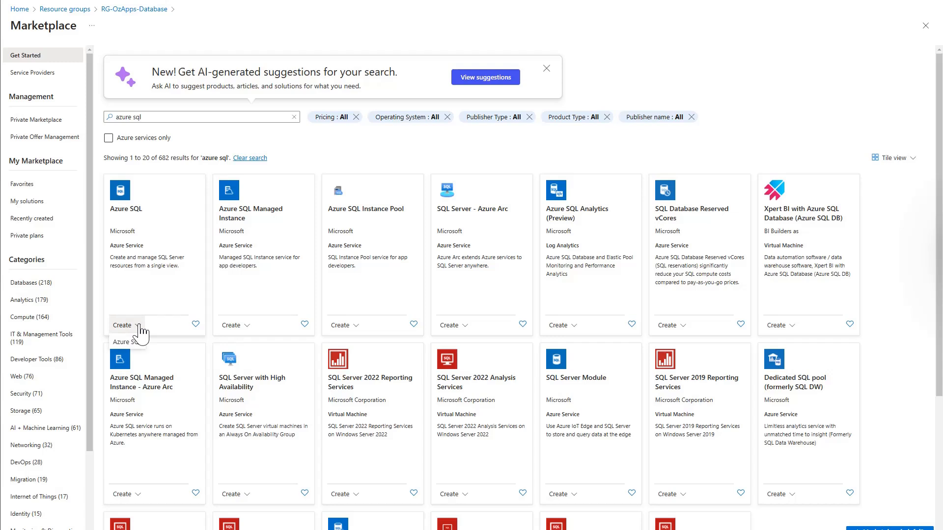
pyautogui.click(128, 342)
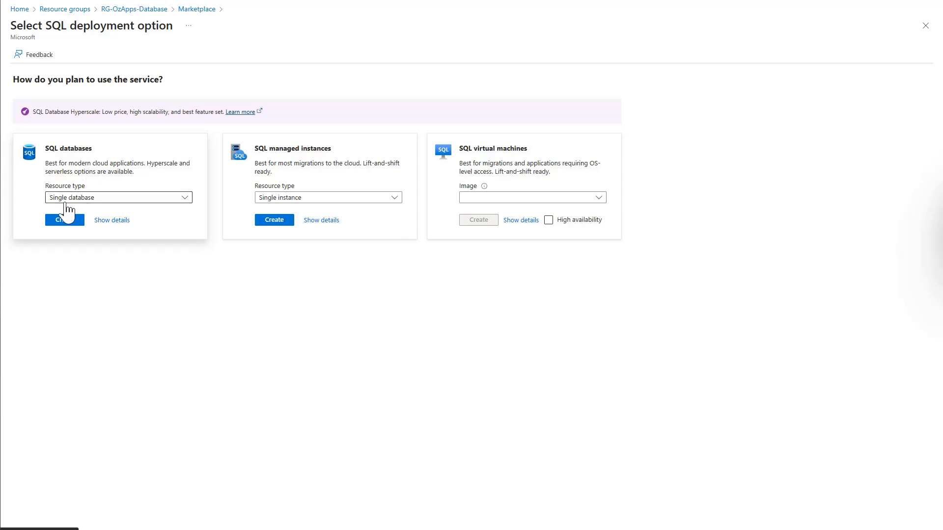
# Choose the Single database deployment under SQL databases to open the Create SQL Database form
pyautogui.click(68, 223)
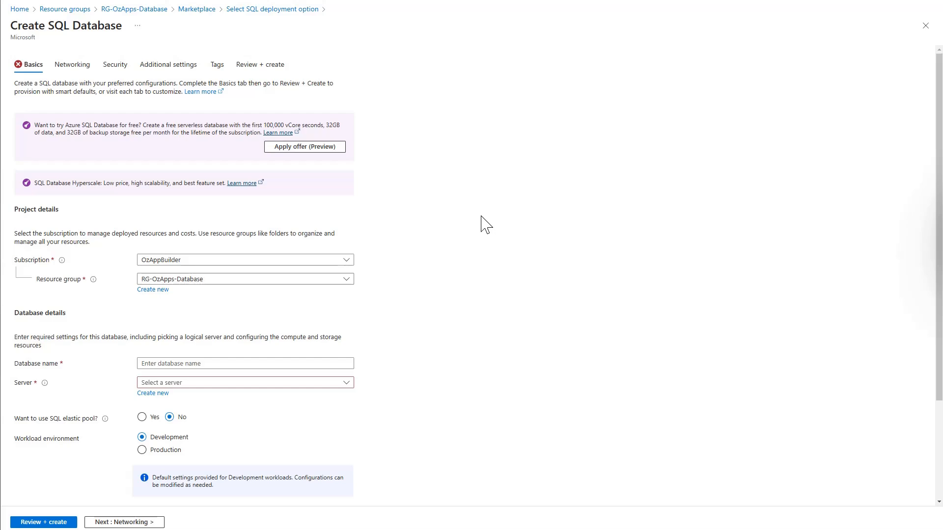
# Apply the free database offer and begin creating a new server for the database
pyautogui.click(301, 152)
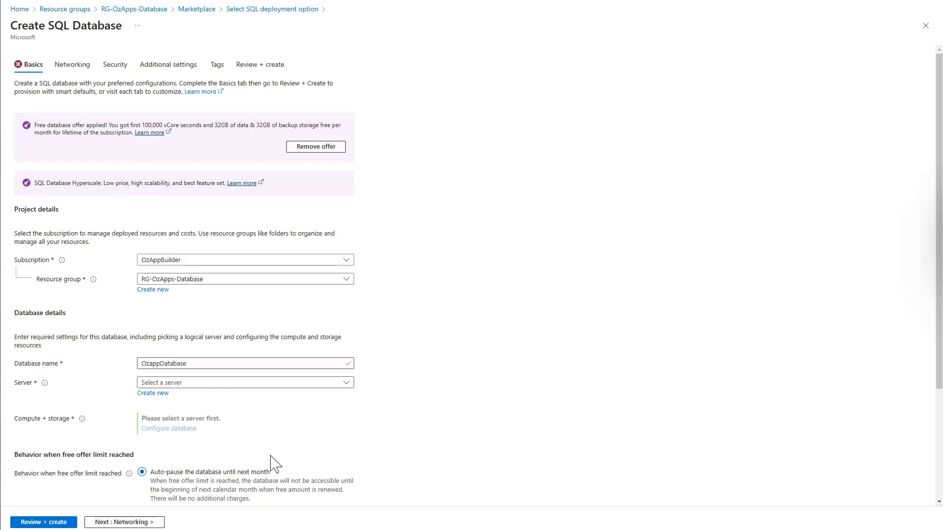
pyautogui.click(152, 396)
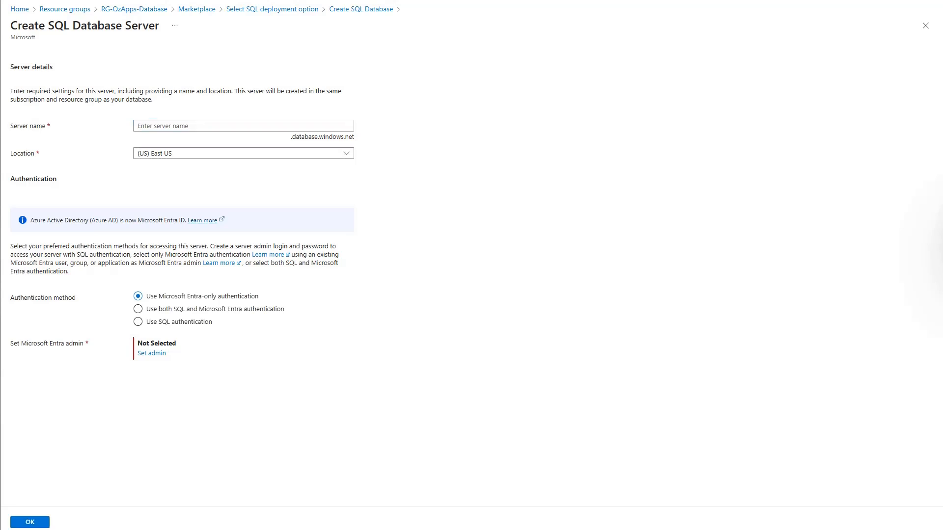
# Name the server ozappsqldbserver in Australia East, using both SQL and Microsoft Entra authentication
pyautogui.click(161, 126)
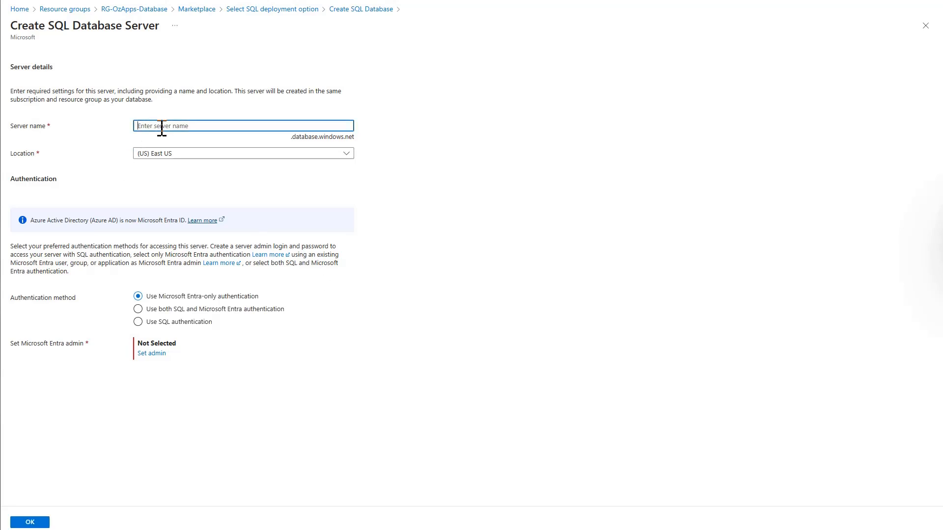
pyautogui.write('ozappsqldbserver')
pyautogui.click(256, 156)
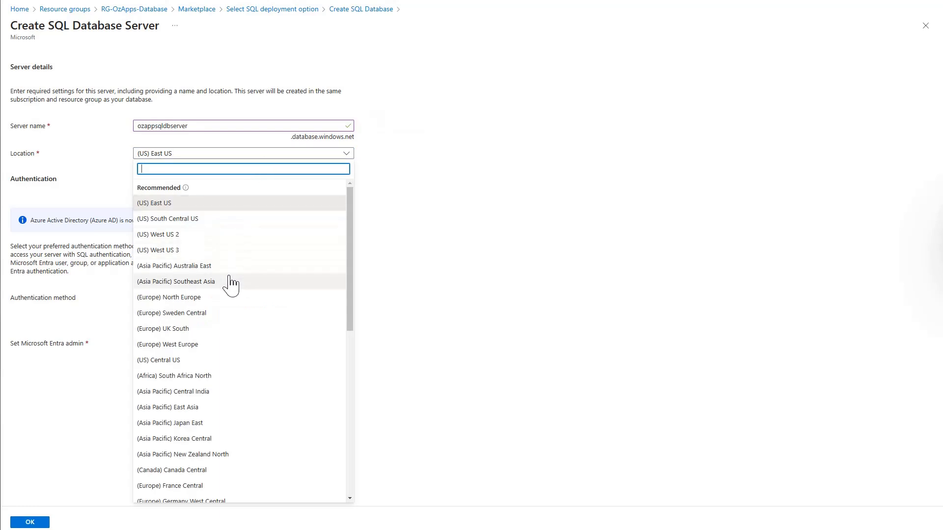
pyautogui.click(222, 269)
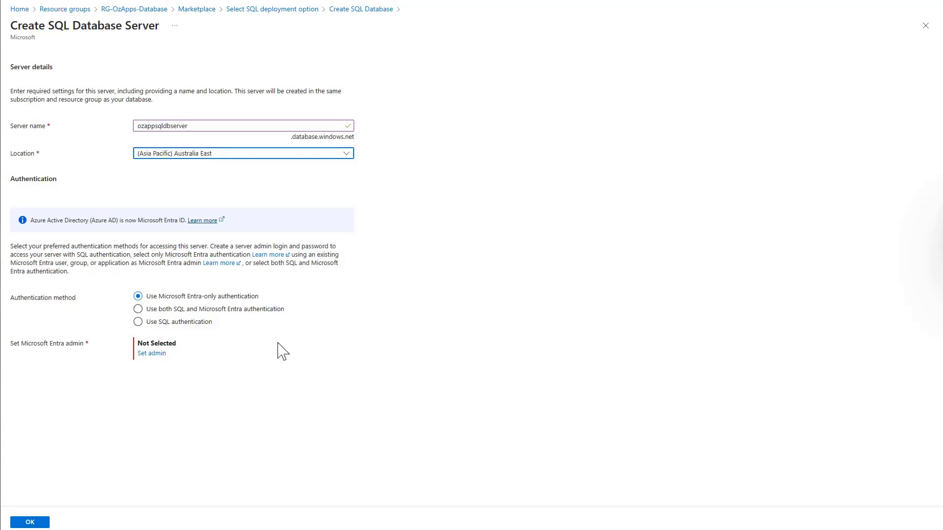
pyautogui.click(138, 309)
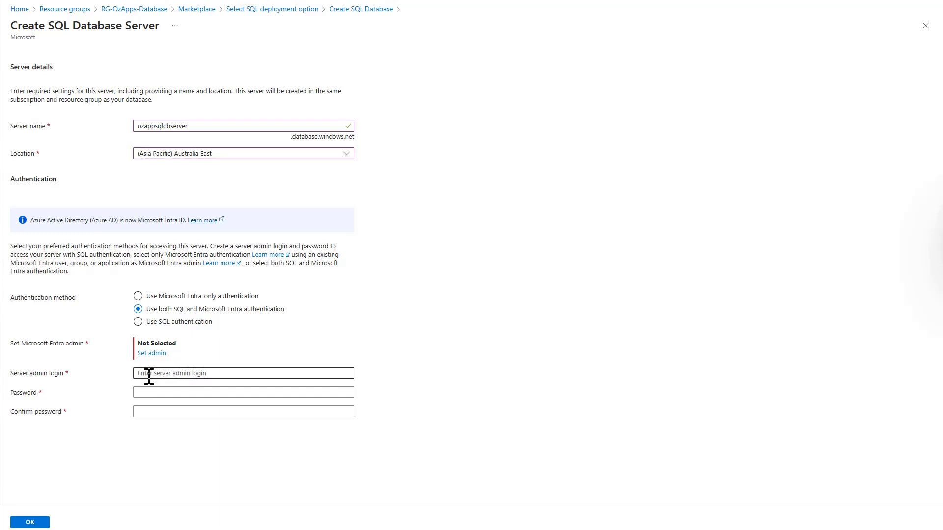
# Fill in the server admin login, correcting an initially mistyped entry
pyautogui.click(159, 392)
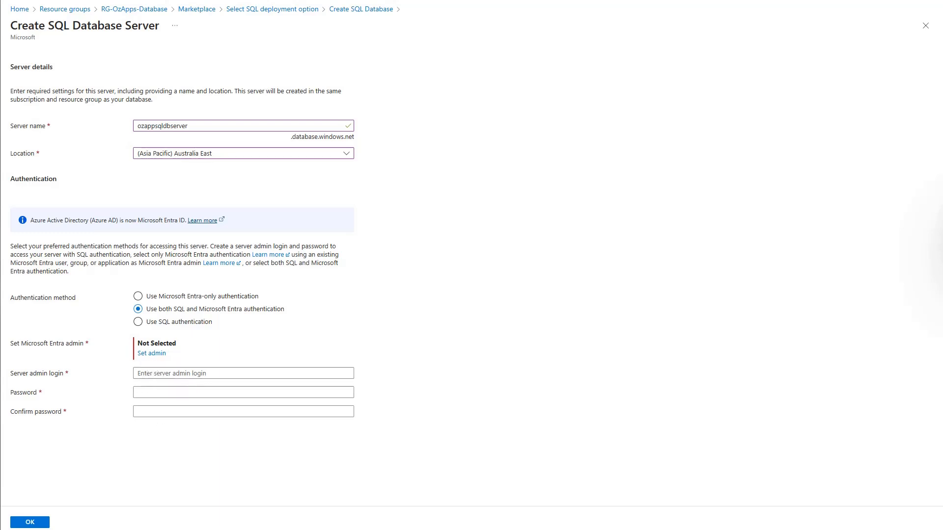
pyautogui.click(147, 374)
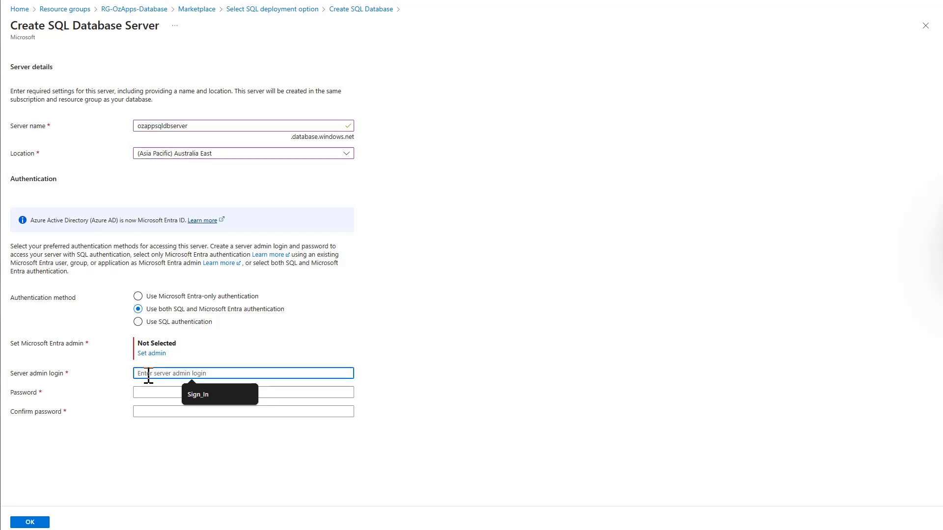
pyautogui.write('test')
pyautogui.press('BackSpace')
pyautogui.press('BackSpace')
pyautogui.press('BackSpace')
pyautogui.press('BackSpace')
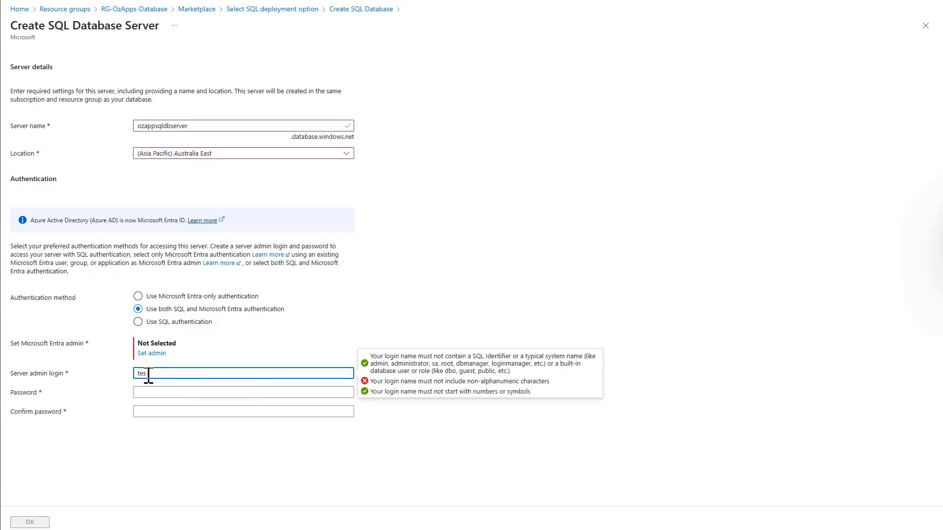
pyautogui.write('ozapp')
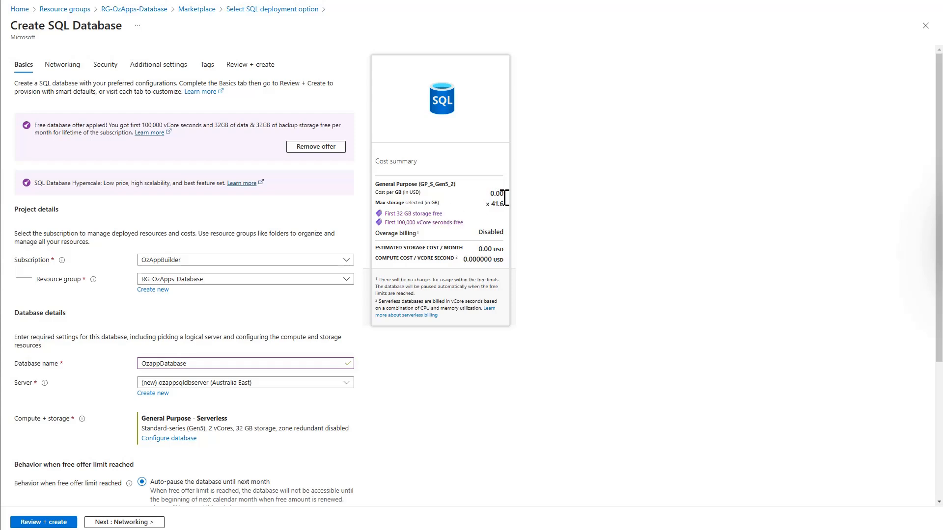
# Scroll down the Basics tab to review the compute and auto-pause settings
pyautogui.scroll(-2, 423, 402)
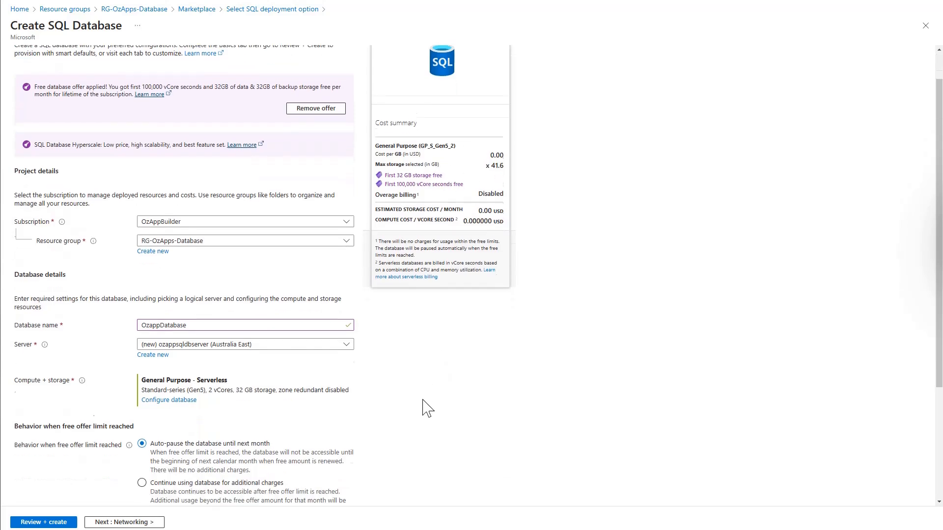
pyautogui.scroll(-4, 424, 401)
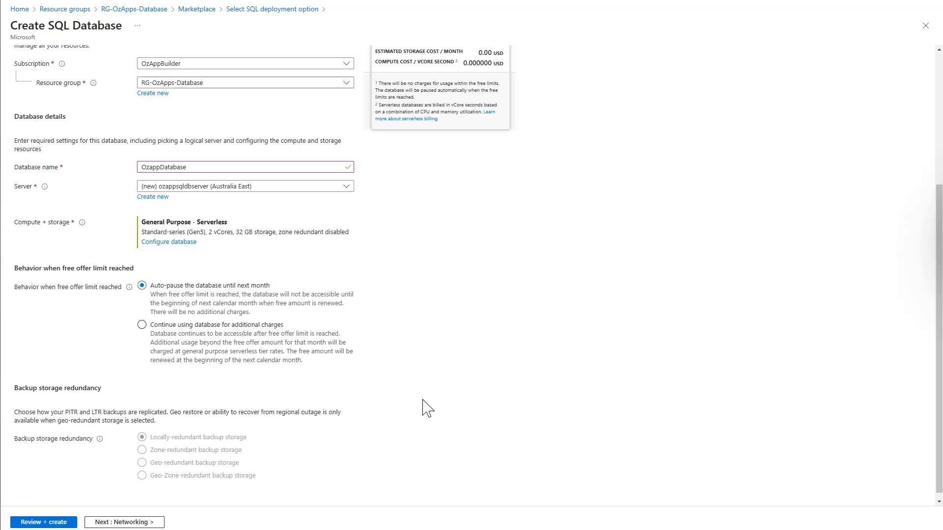
pyautogui.scroll(-1, 424, 402)
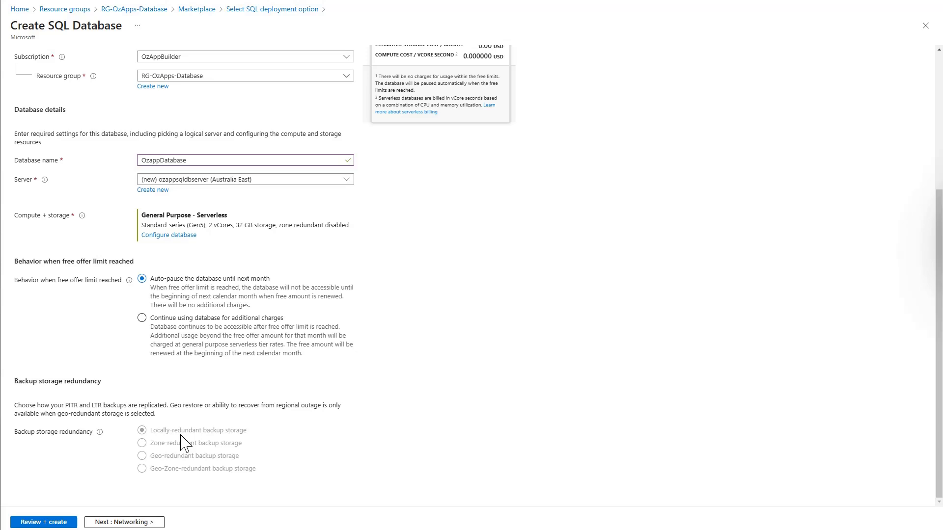
# Review and create the OzappDatabase database with its ozappsqldbserver server in RG-OzApps-Database
pyautogui.click(44, 523)
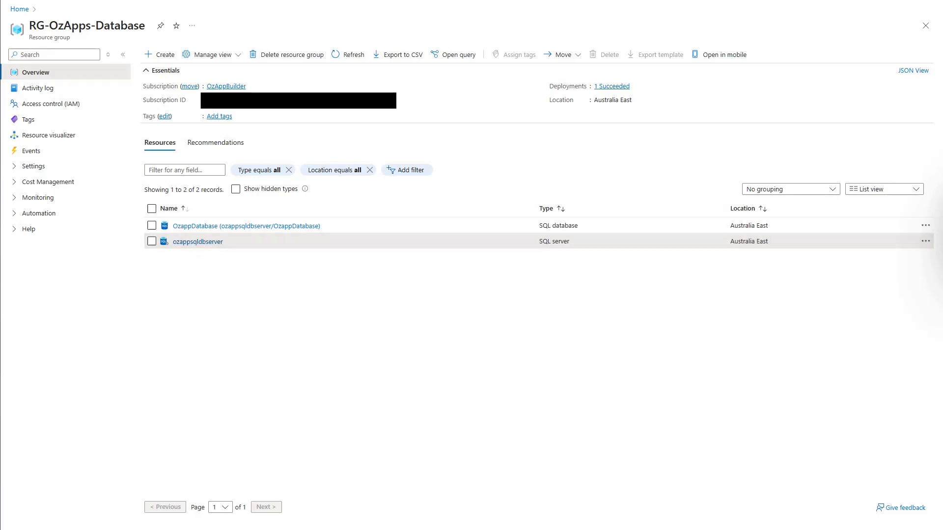
# Open the Networking page under Security for the ozappsqldbserver SQL server
pyautogui.click(198, 242)
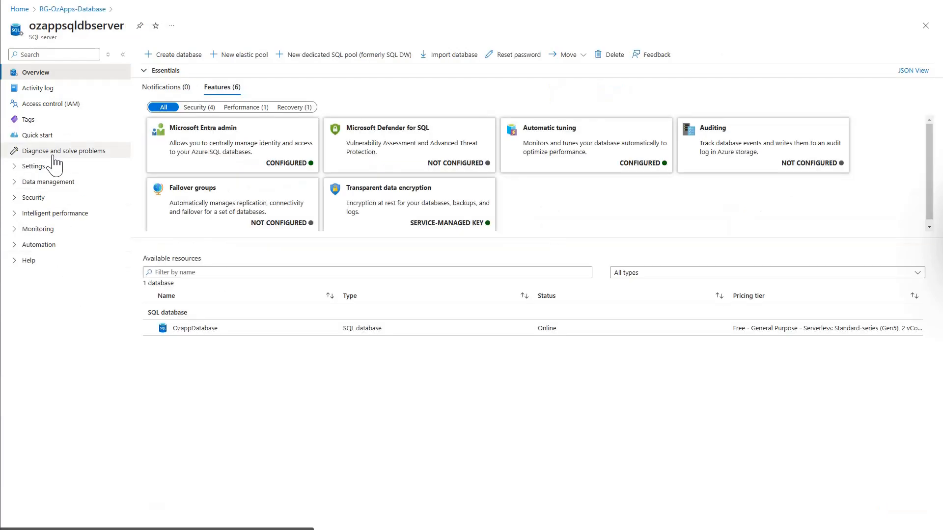
pyautogui.click(15, 167)
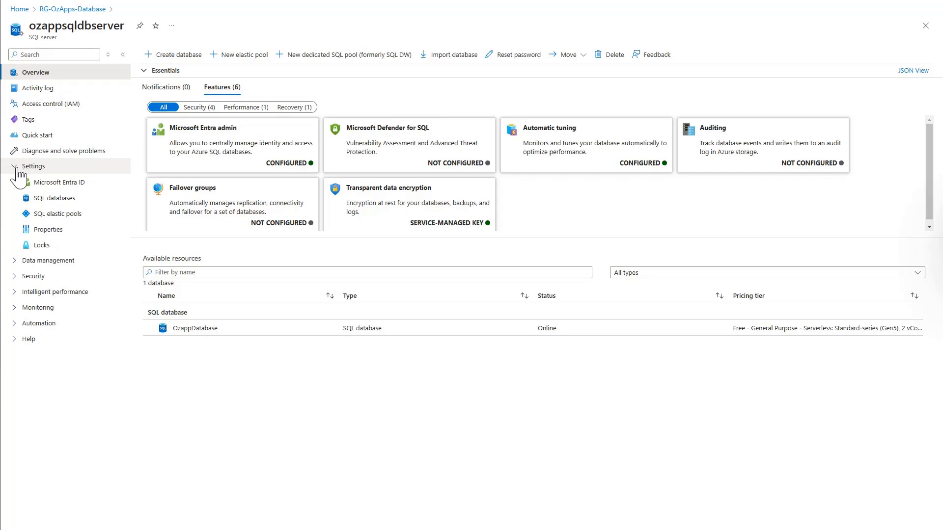
pyautogui.click(16, 168)
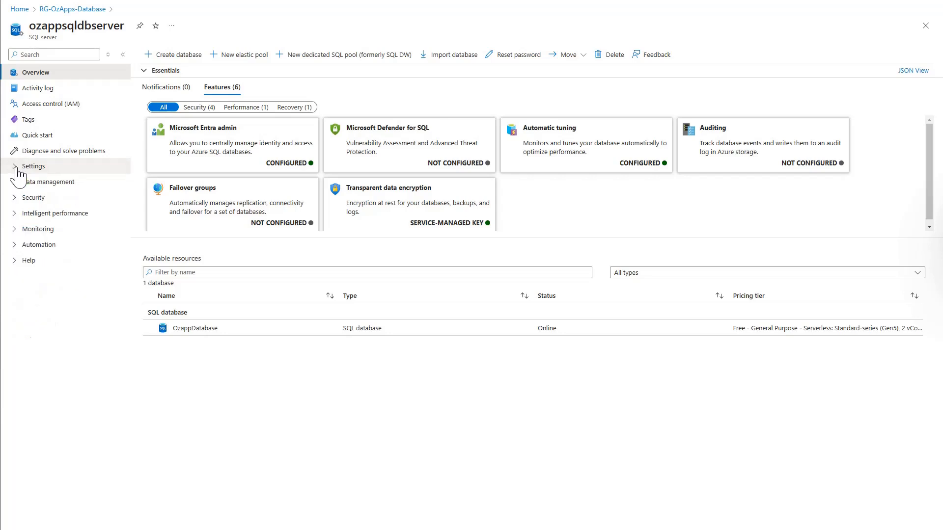
pyautogui.click(14, 198)
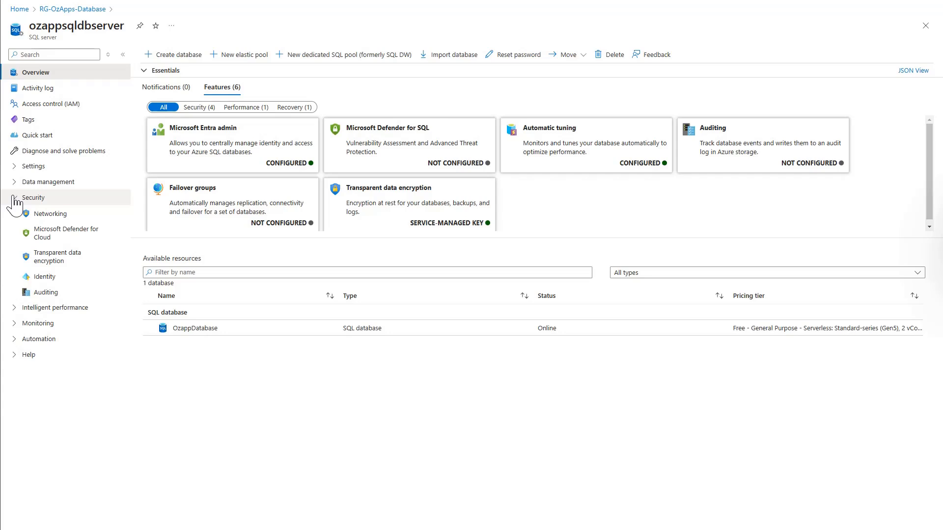
pyautogui.click(57, 219)
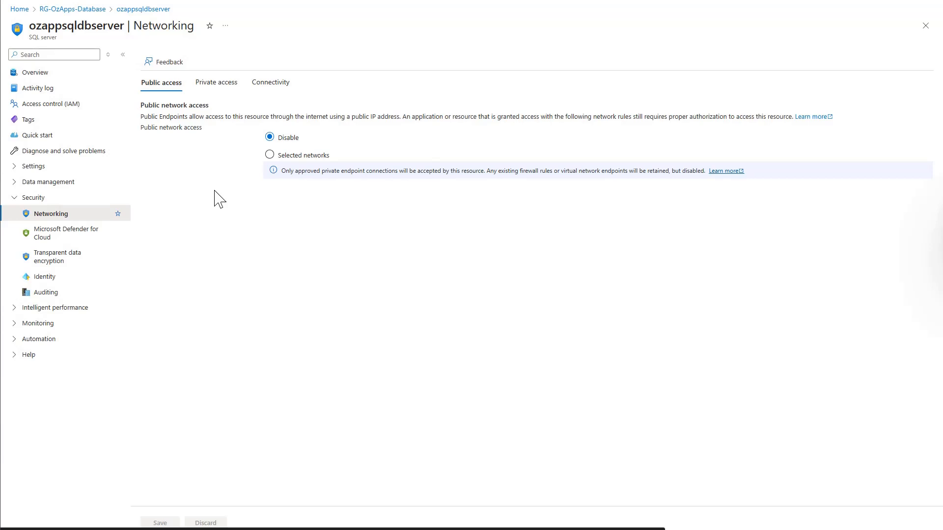
# Set public access to Selected networks, add your client IPv4 rule, allow Azure services, and save
pyautogui.click(269, 155)
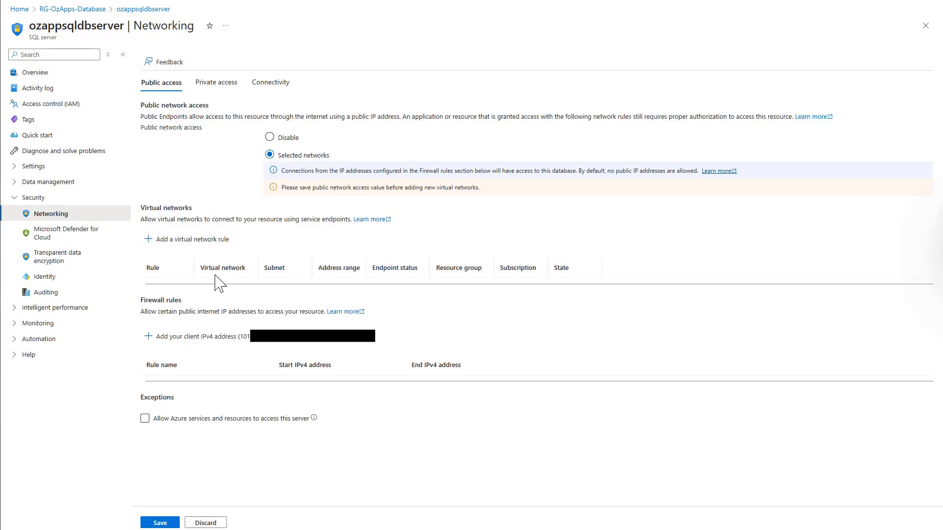
pyautogui.click(218, 348)
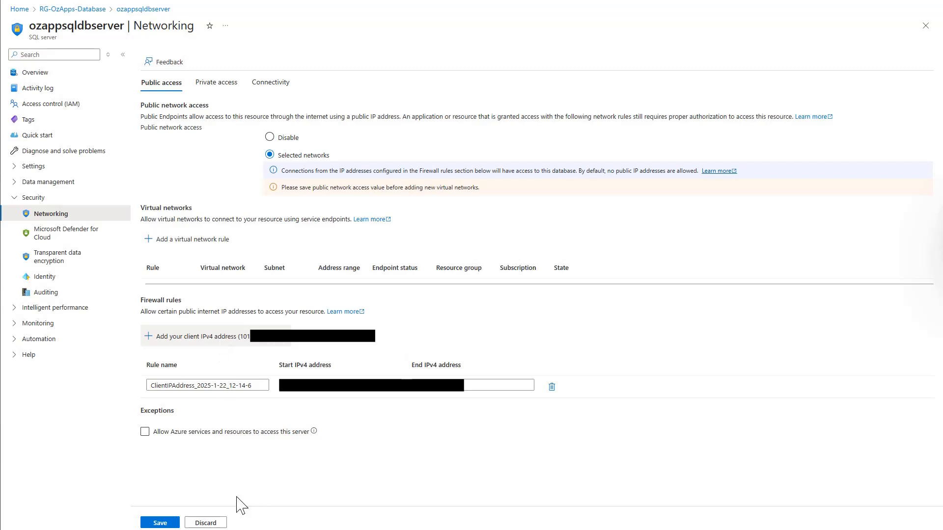
pyautogui.click(145, 432)
pyautogui.click(145, 432)
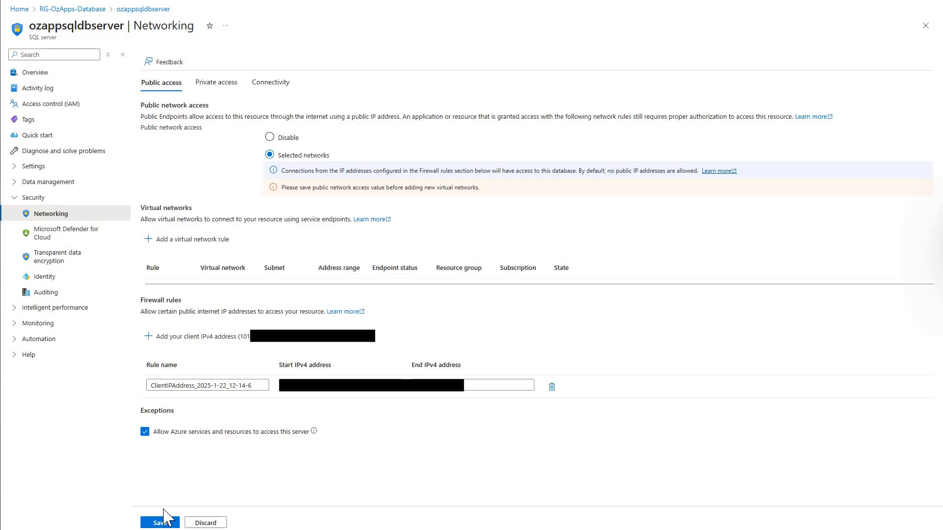
pyautogui.click(160, 524)
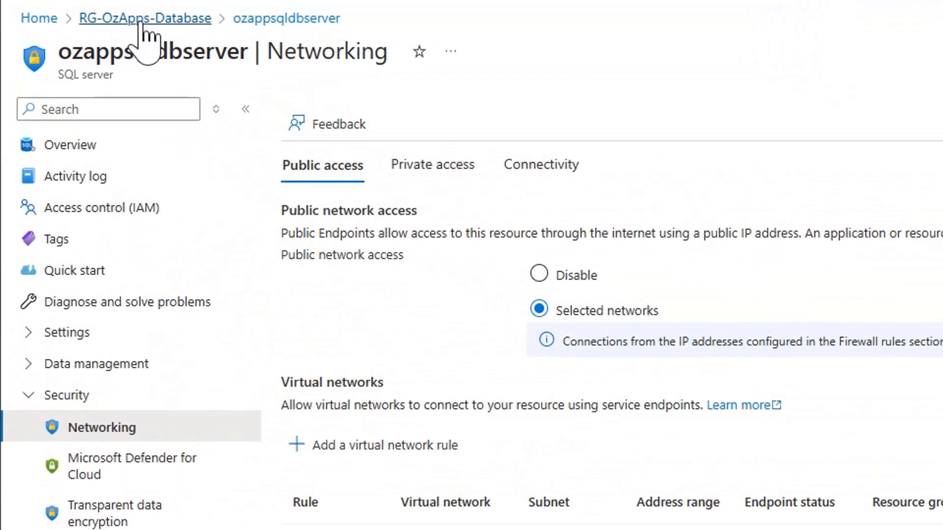
# Open OzappDatabase from RG-OzApps-Database and bring up its Query editor (preview) sign-in
pyautogui.click(143, 20)
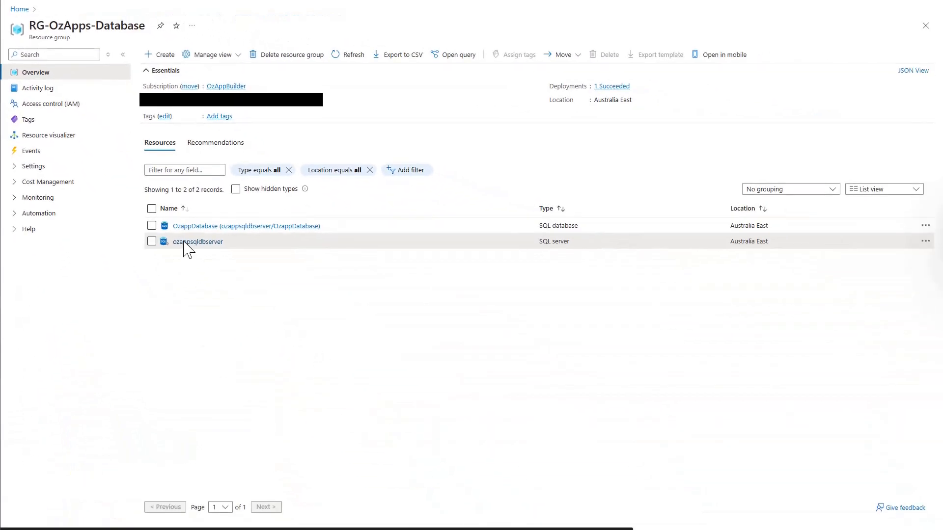
pyautogui.click(204, 227)
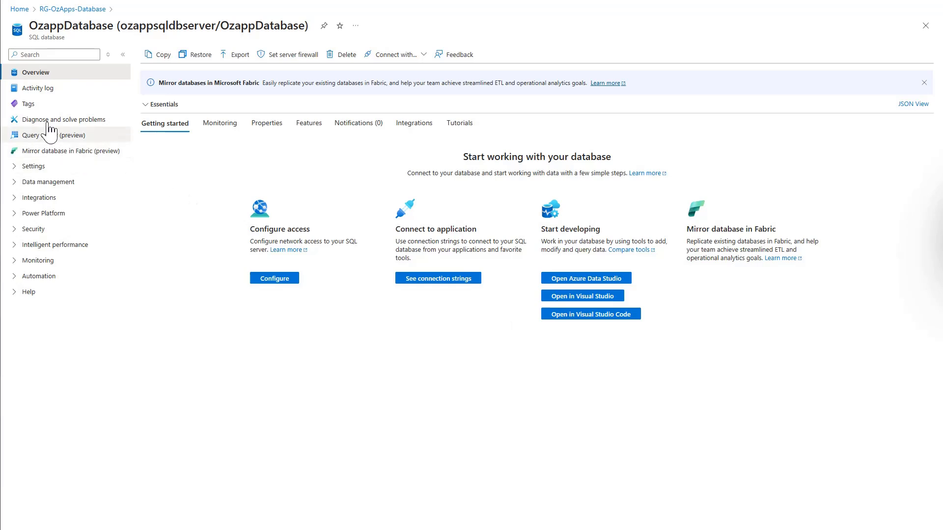
pyautogui.click(42, 137)
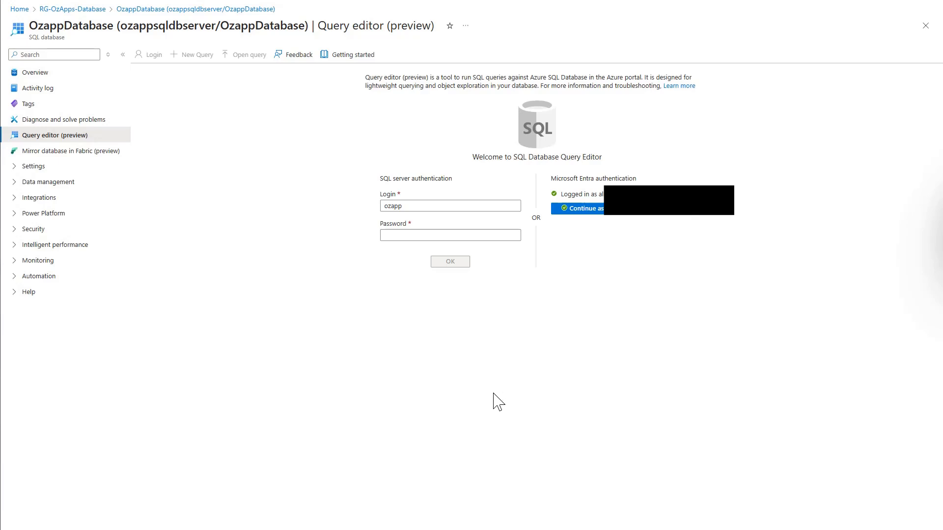
pyautogui.click(390, 241)
# Continue with Microsoft Entra authentication and expand the empty Tables folder
pyautogui.click(588, 211)
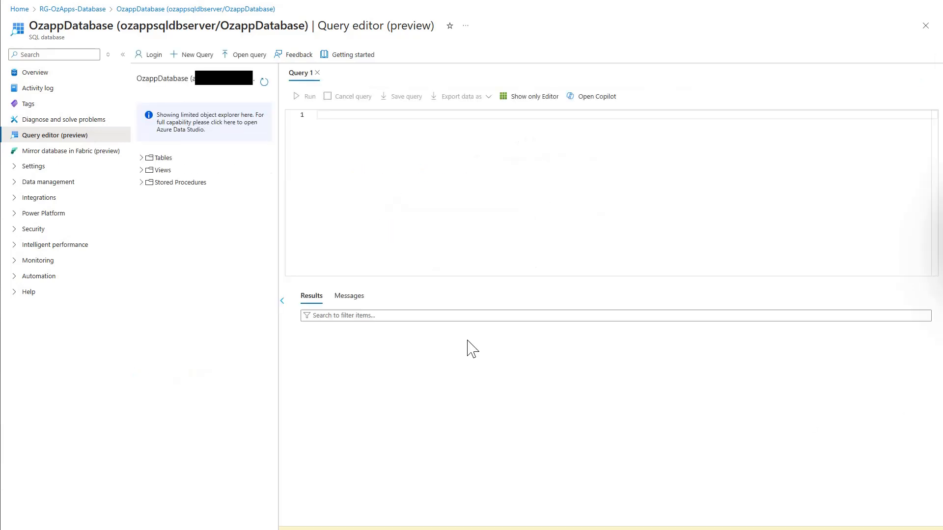
pyautogui.click(142, 158)
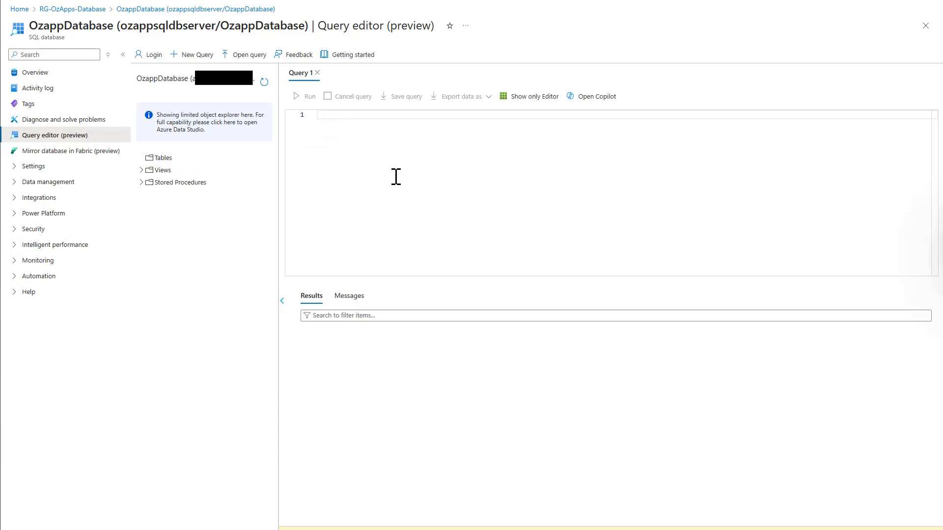
# Paste the script creating dbo.students (ID, FirstName, LastName, Age) with clustered index IX_std_ID
pyautogui.write('CREATE TABLE dbo.students (     ID int IDENTITY(1,1) NOT NULL,     FirstName varchar(50),     LastName varchar(50),     Age int ) GO CREATE CLUSTERED INDEX IX_std_ID ON dbo.students (ID);')
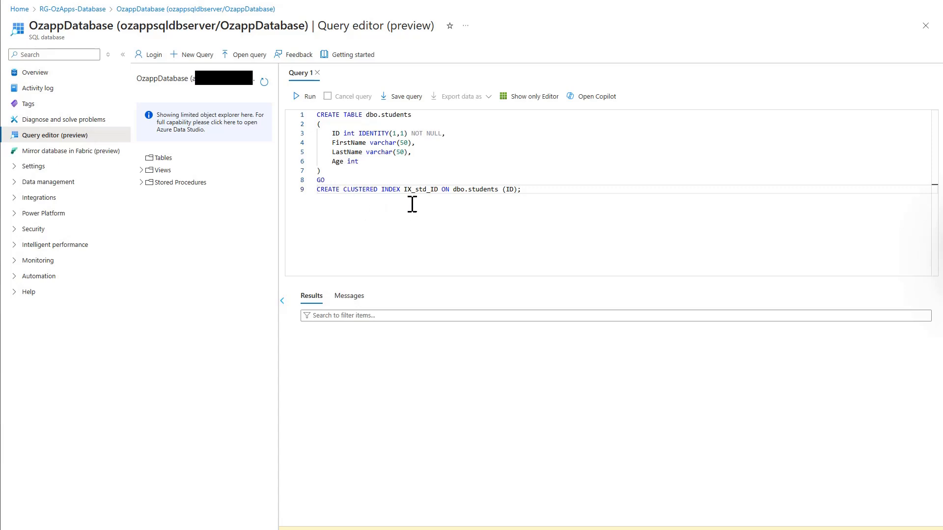
pyautogui.click(333, 133)
pyautogui.moveTo(333, 133); pyautogui.dragTo(445, 133)
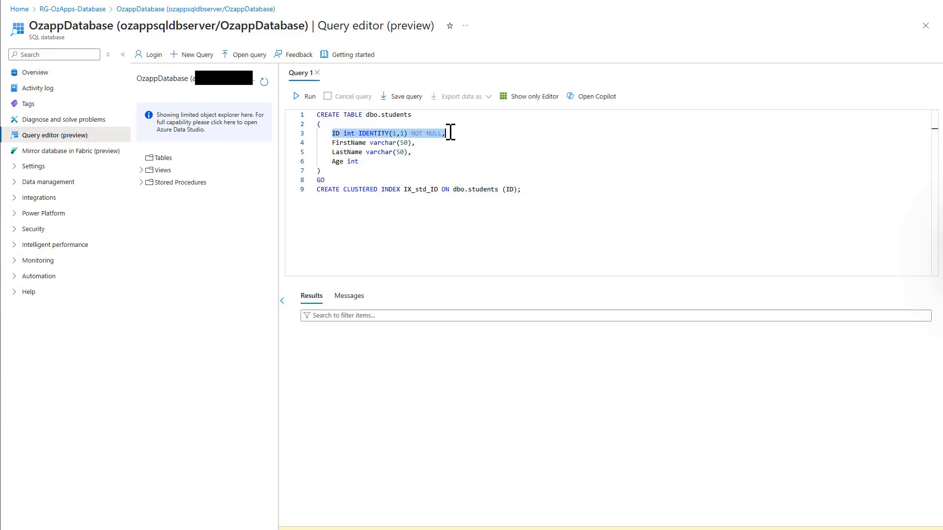
pyautogui.click(393, 212)
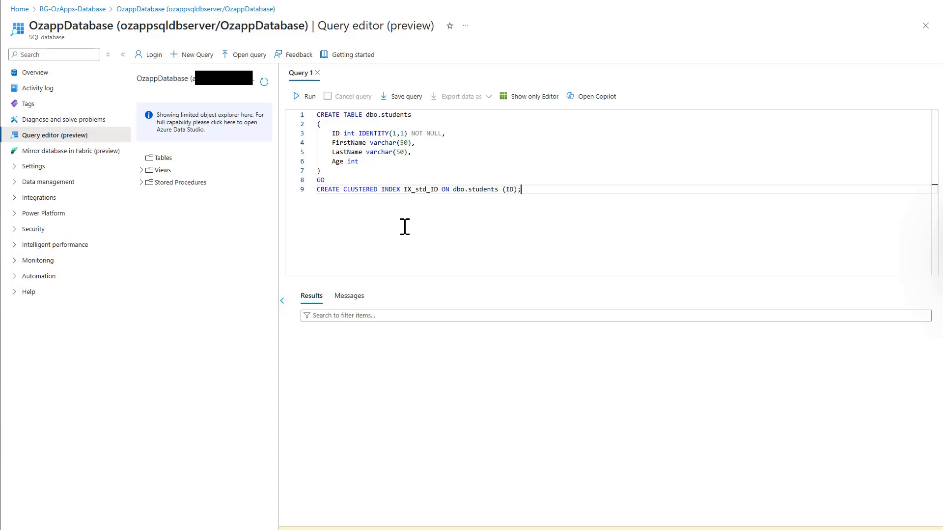
# Run the script, refresh the object explorer, and open the dbo.students table's actions menu
pyautogui.click(309, 98)
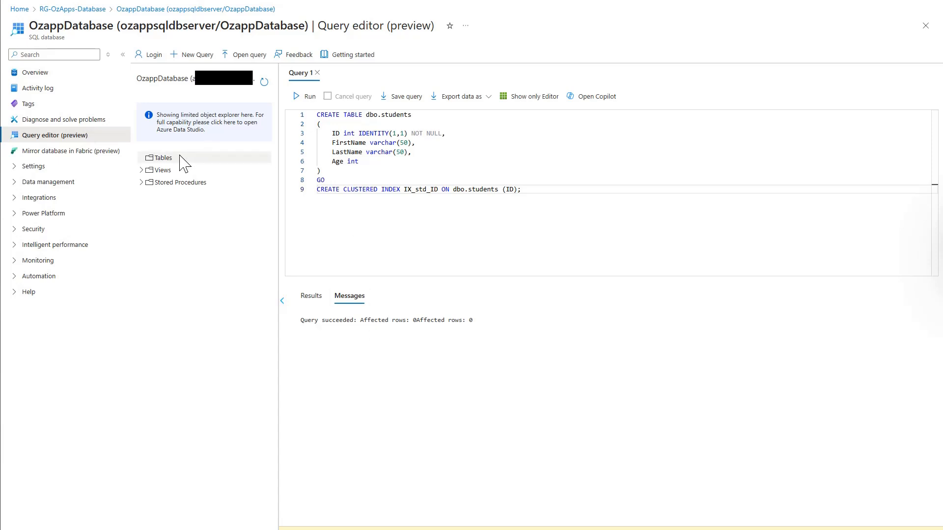
pyautogui.click(264, 83)
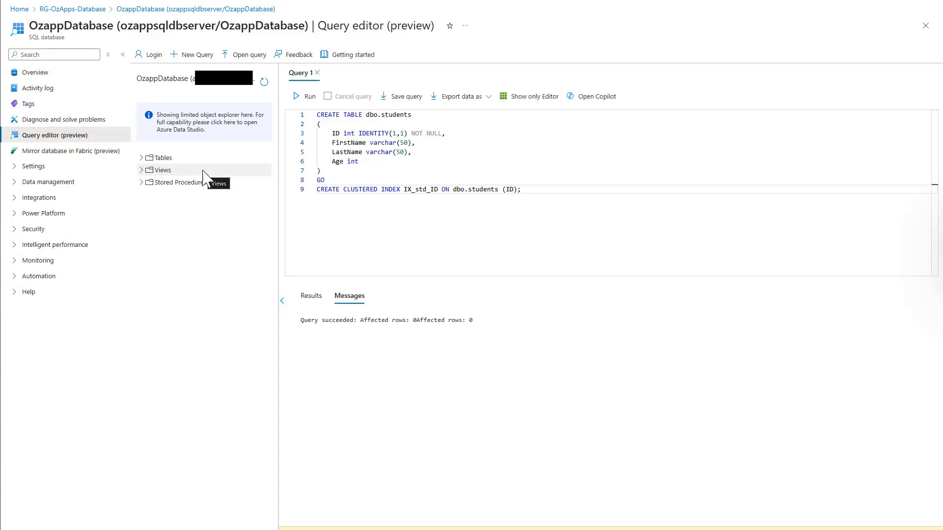
pyautogui.click(142, 158)
pyautogui.click(265, 170)
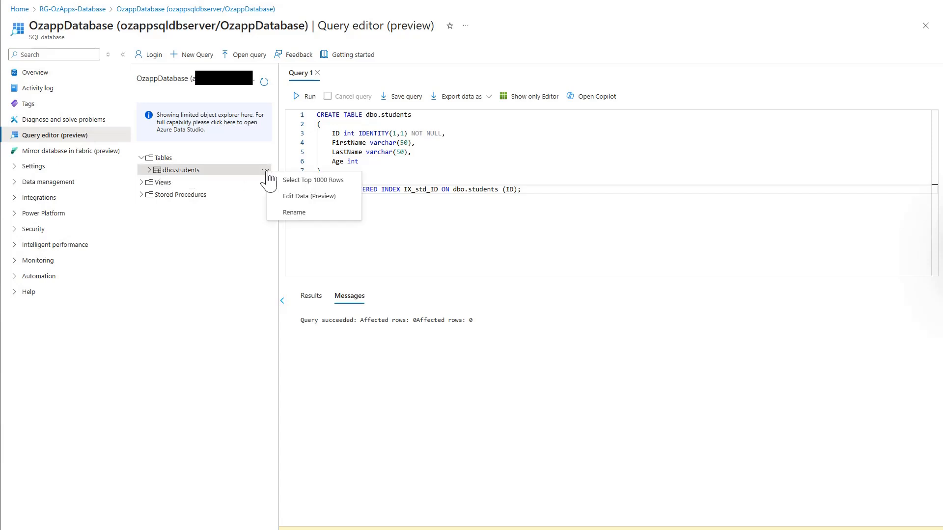
# Select the top 1000 rows of dbo.students and view the empty results grid
pyautogui.click(299, 180)
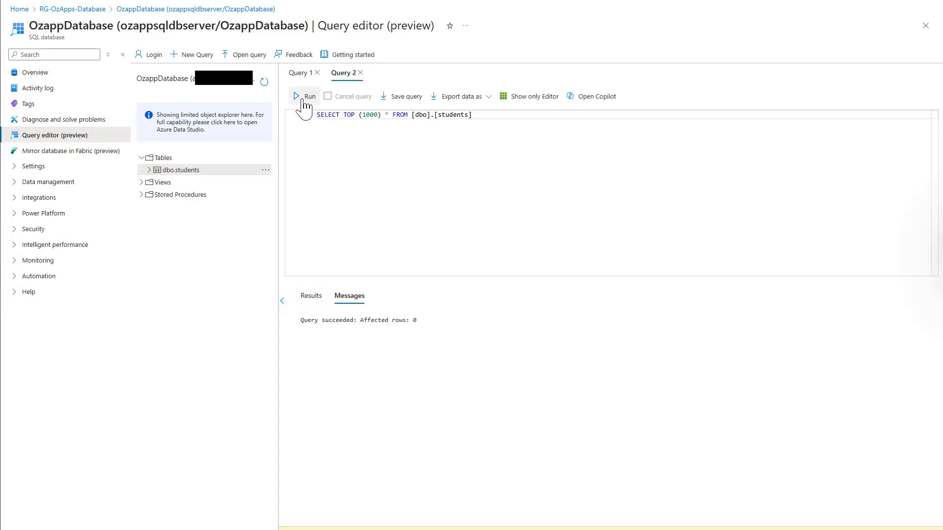
pyautogui.click(312, 297)
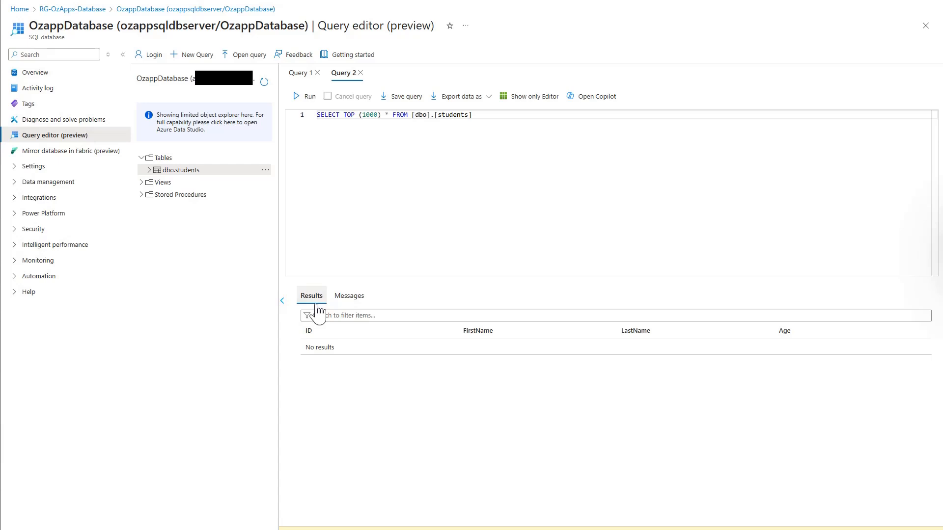
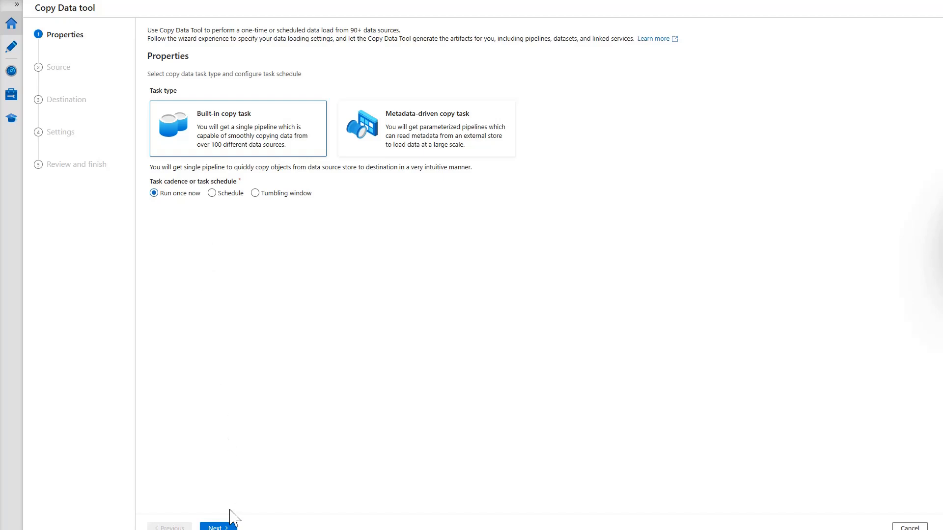
# Set the copy source type to Azure Blob Storage and begin a new connection
pyautogui.click(219, 528)
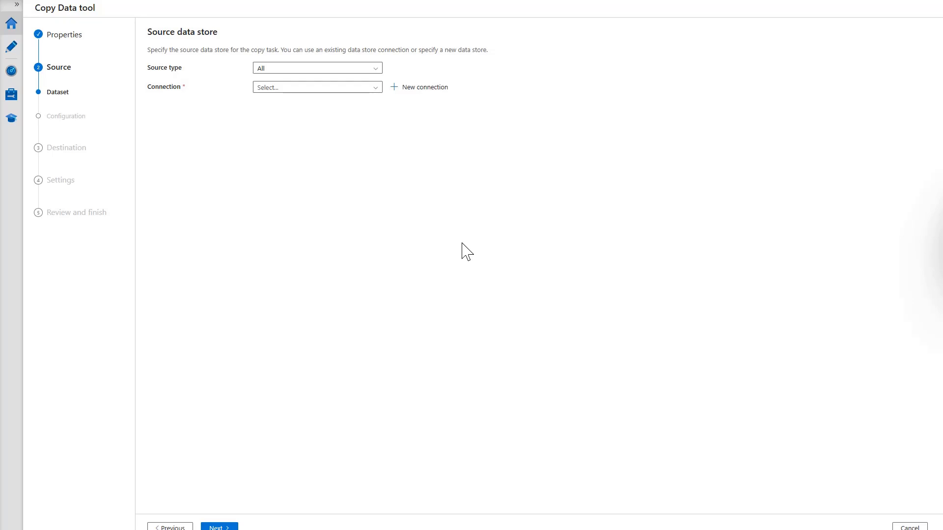
pyautogui.click(376, 69)
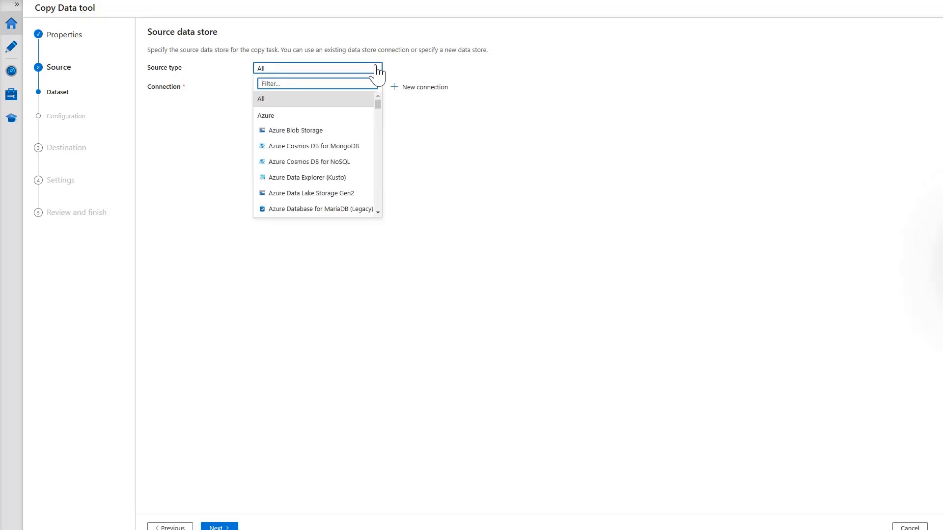
pyautogui.click(297, 131)
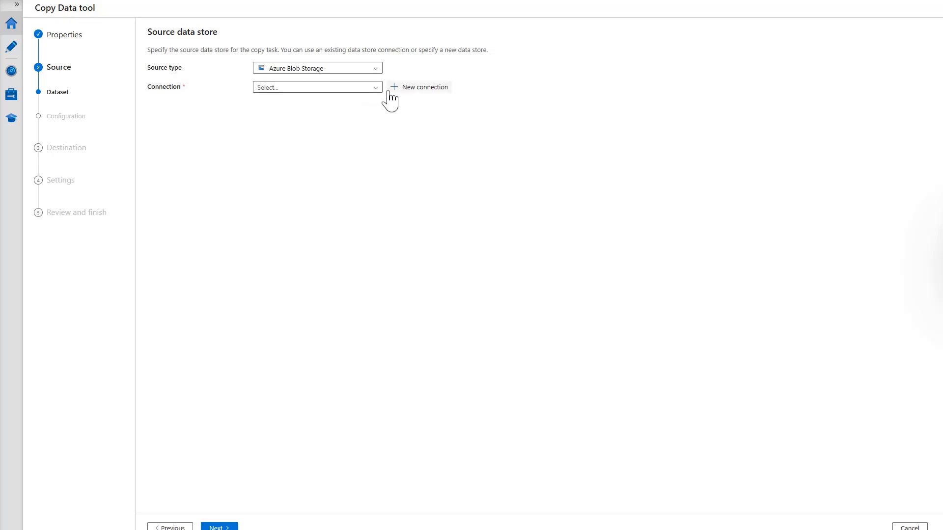
pyautogui.click(425, 87)
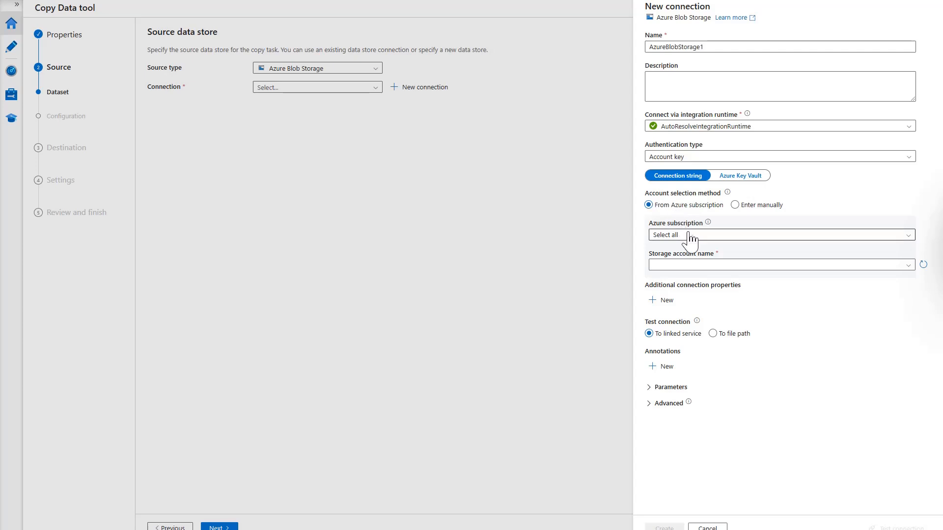
# Create and test connection AzureBlobStorage1 to the ozappbuilderstdemo storage account
pyautogui.click(730, 241)
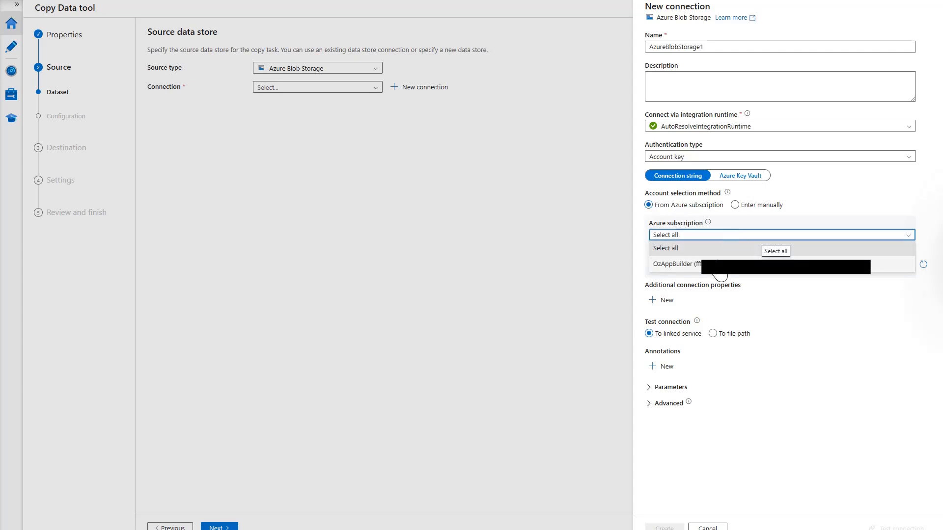
pyautogui.click(715, 270)
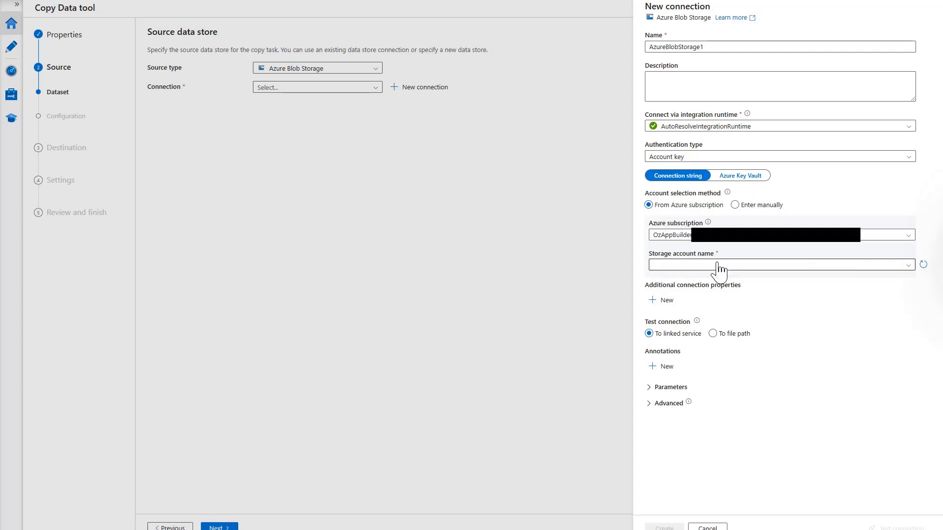
pyautogui.click(795, 269)
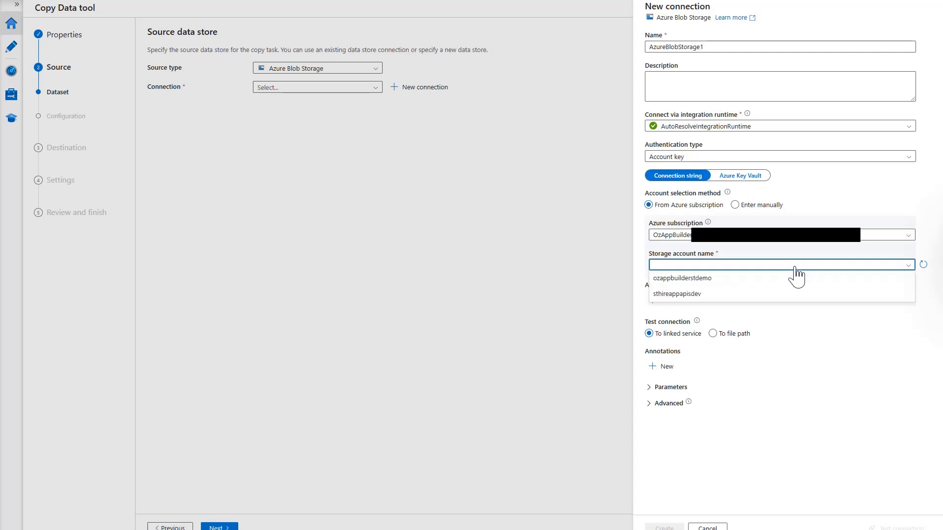
pyautogui.click(700, 279)
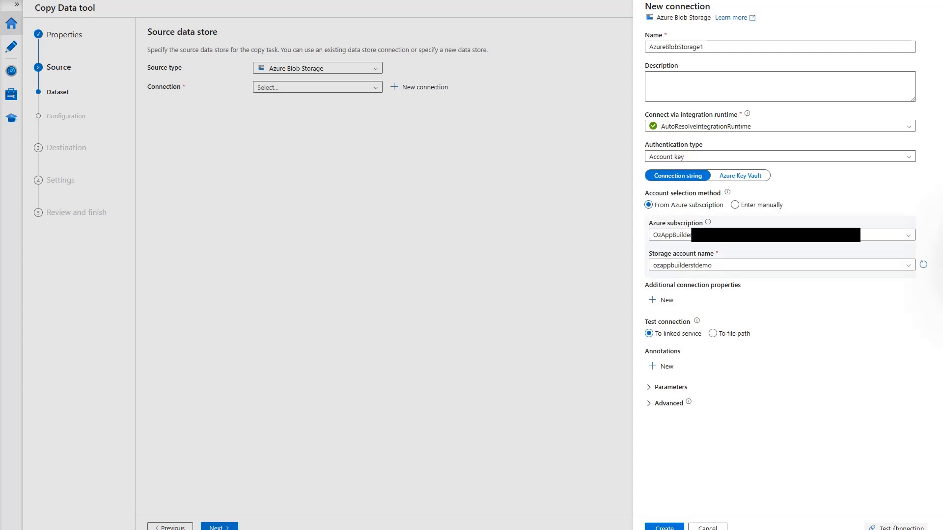
pyautogui.click(896, 528)
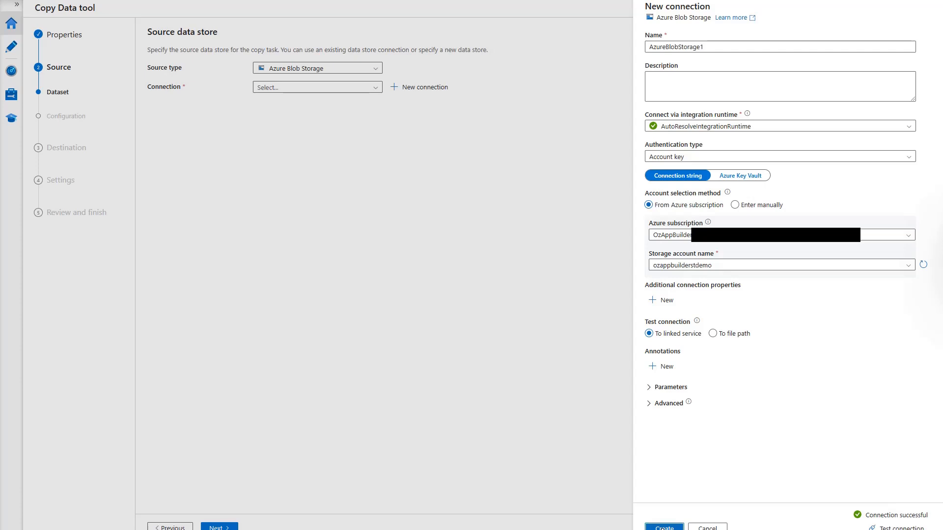
pyautogui.click(662, 529)
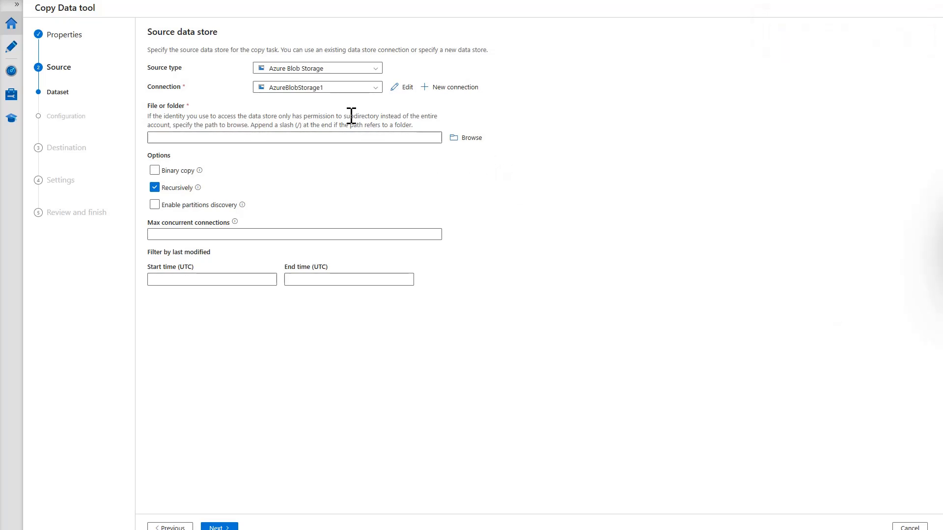
# Select mysource/mydir/Students.csv as the source file
pyautogui.click(471, 141)
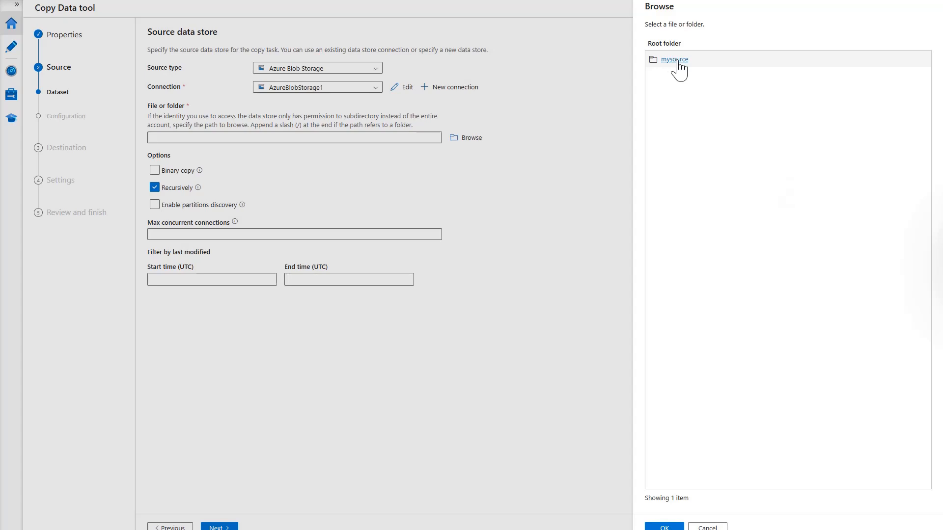
pyautogui.click(674, 60)
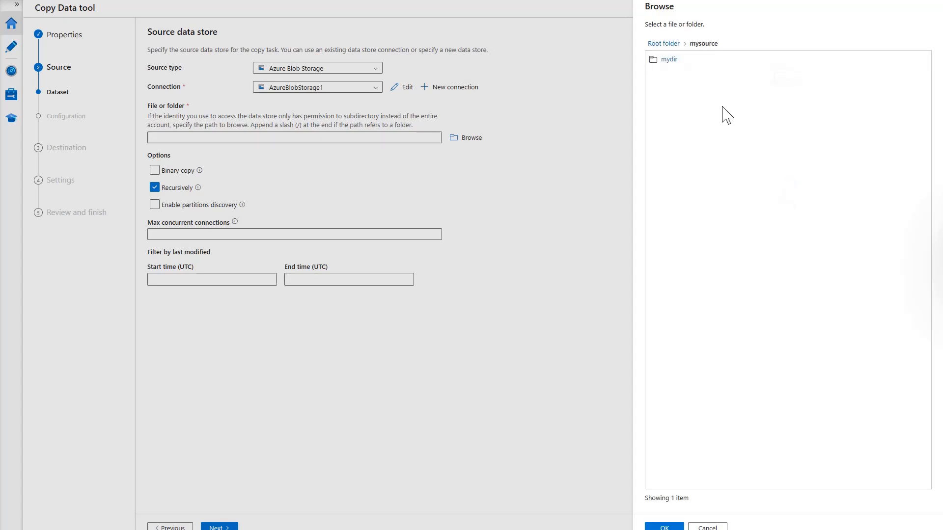
pyautogui.click(668, 61)
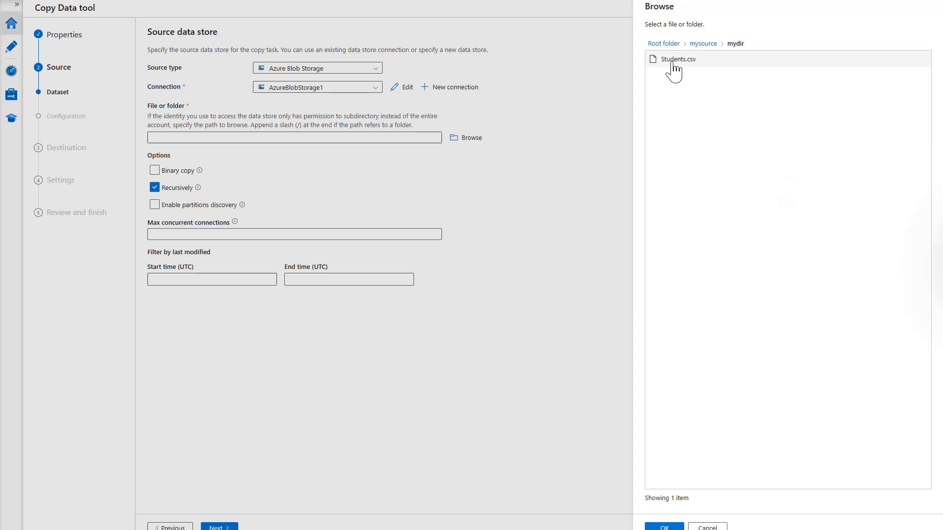
pyautogui.click(671, 61)
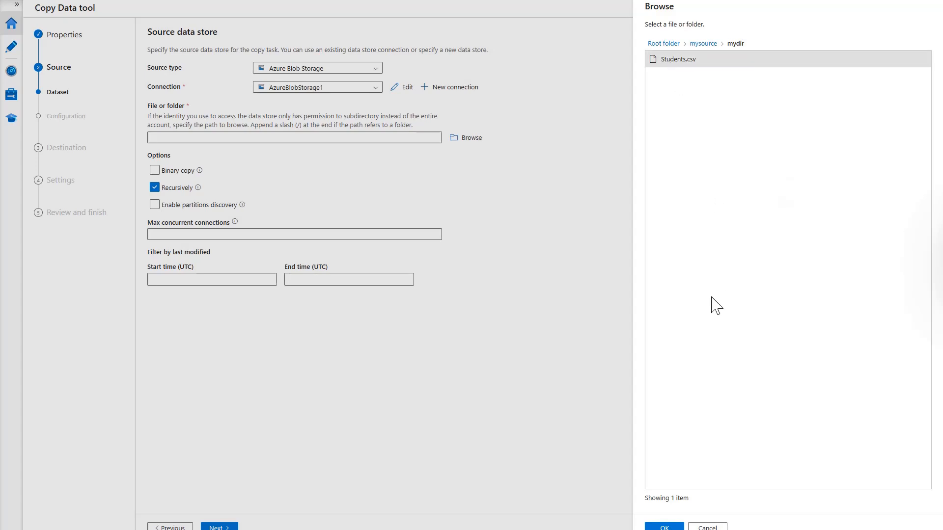
pyautogui.click(664, 527)
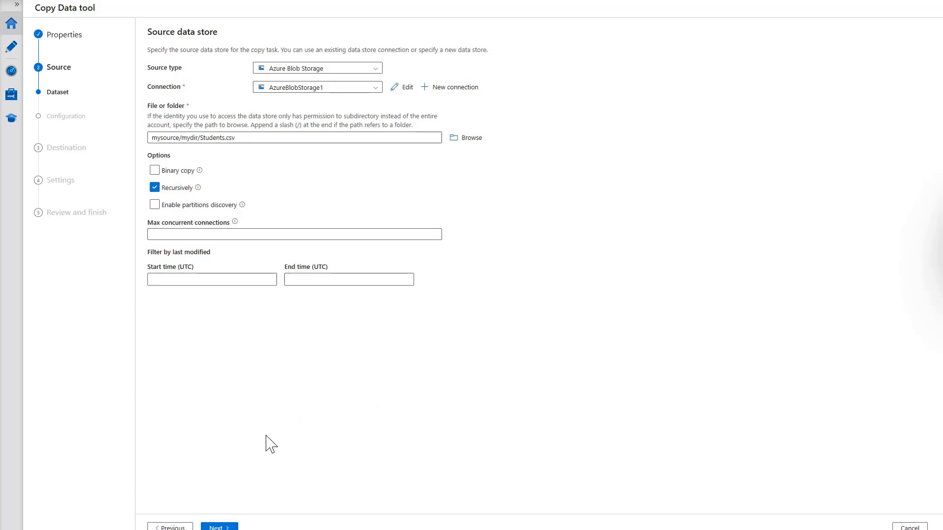
# Preview the Students.csv rows read as delimited text with a header row
pyautogui.click(222, 528)
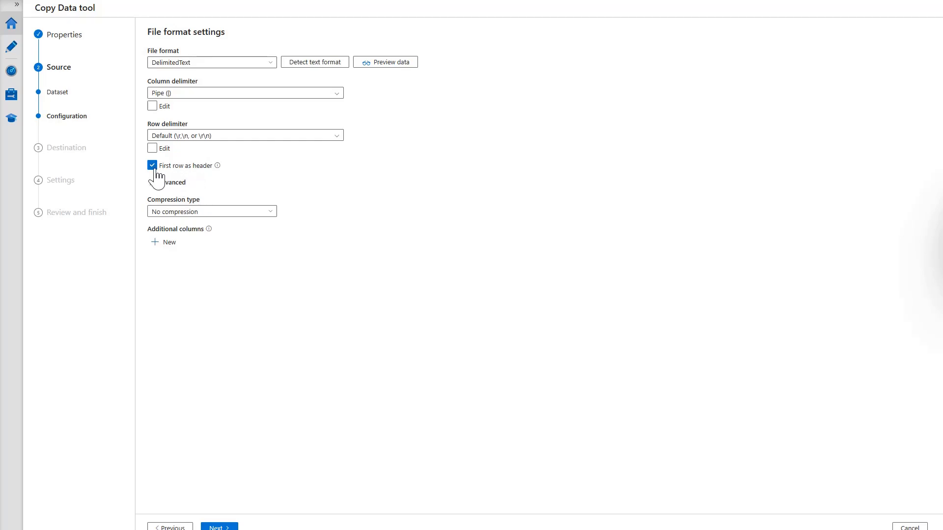
pyautogui.click(393, 64)
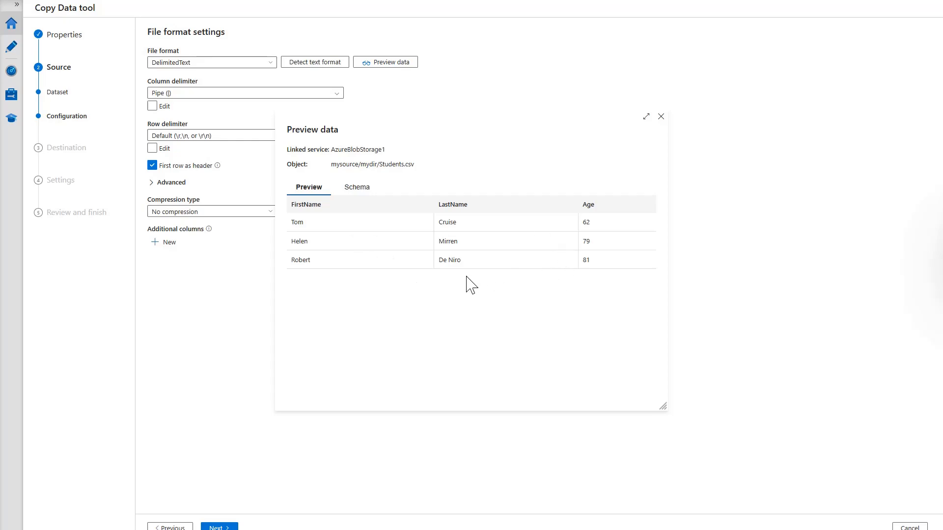
pyautogui.click(661, 118)
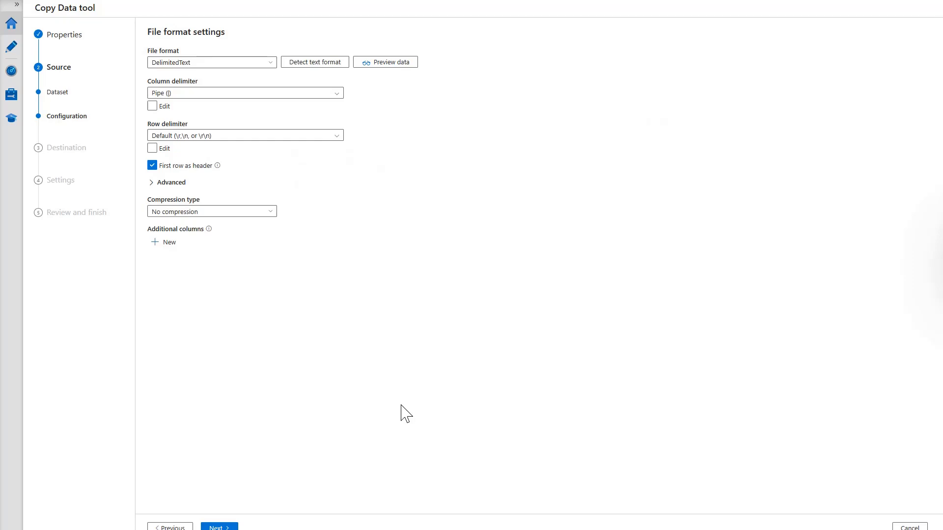
# Choose Azure SQL Database as the destination and begin a new connection
pyautogui.click(216, 527)
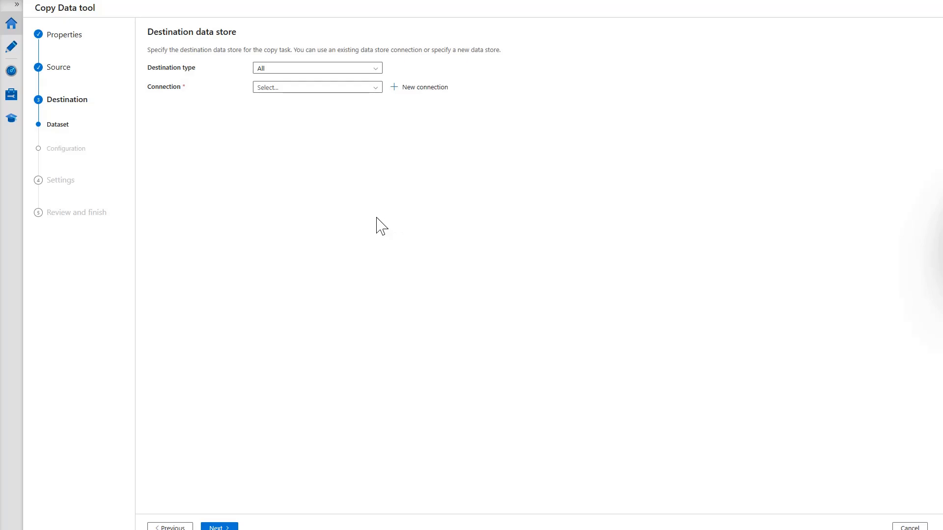
pyautogui.click(315, 70)
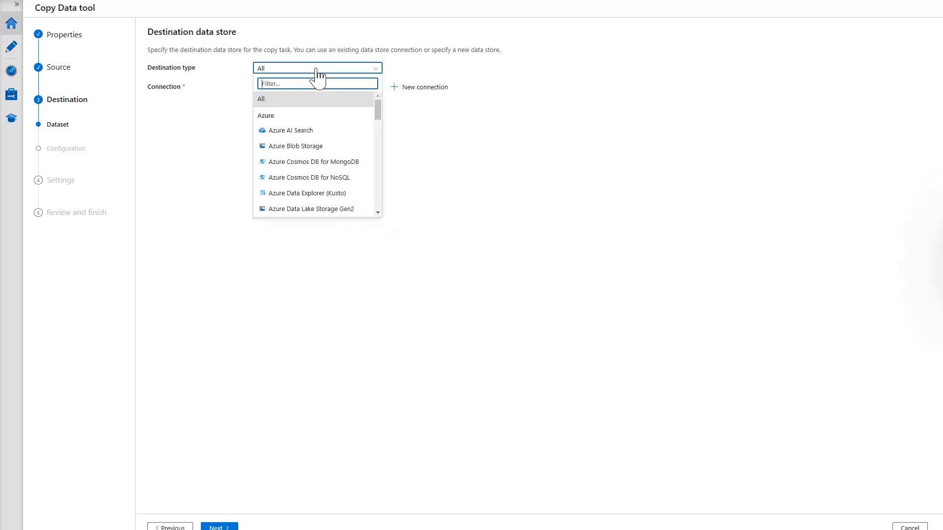
pyautogui.write('sql')
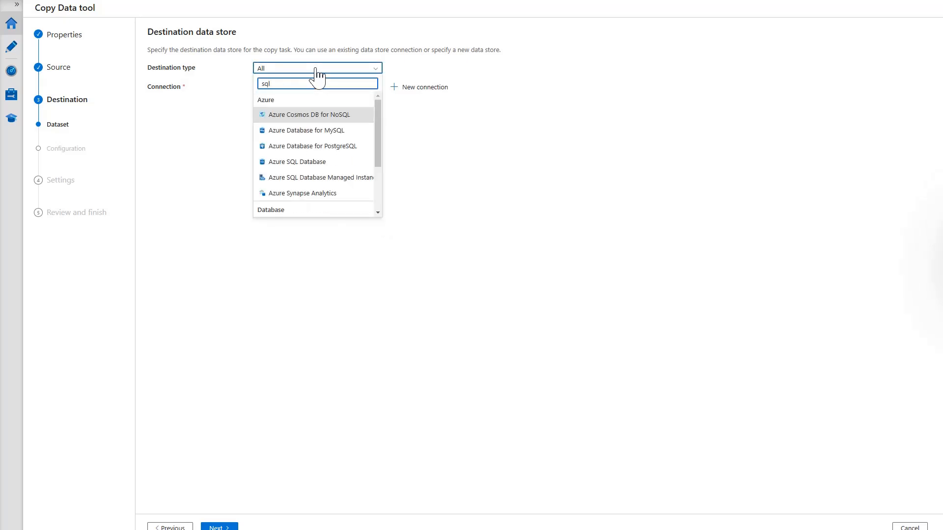
pyautogui.click(301, 162)
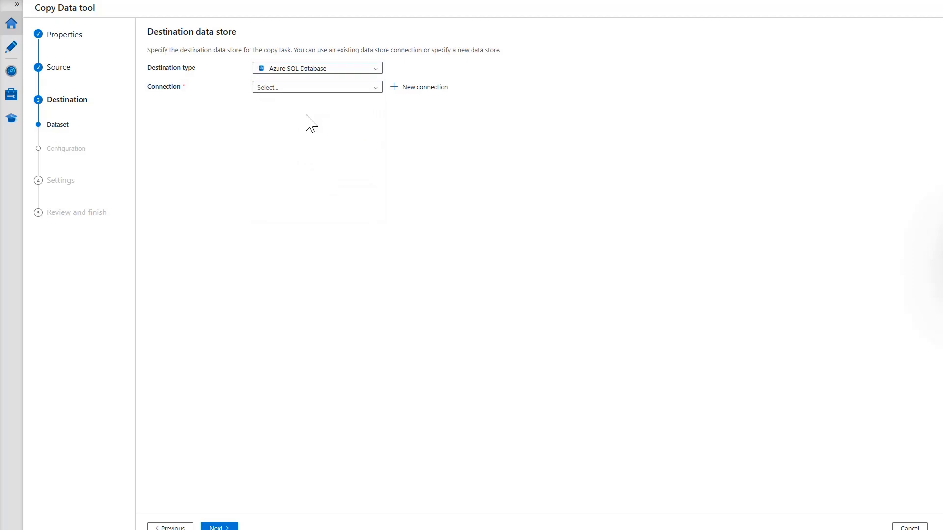
pyautogui.click(421, 88)
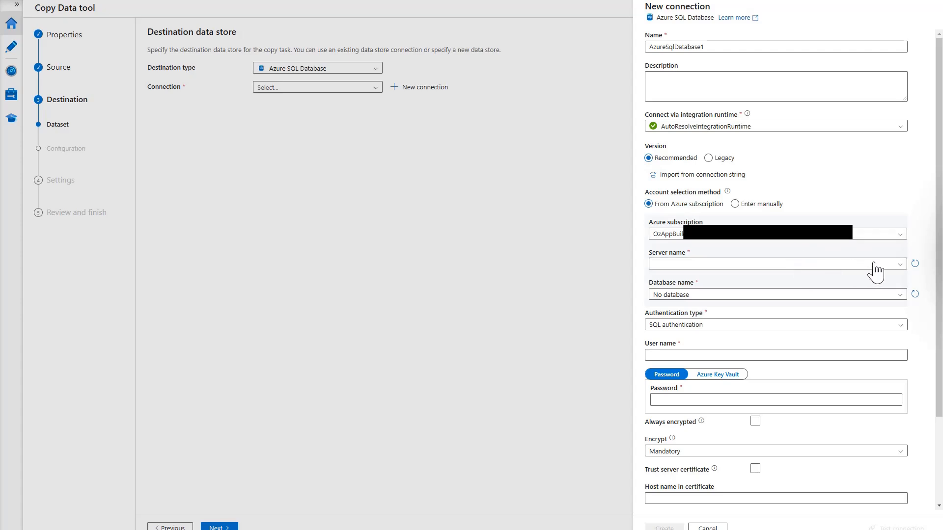
# Create and test AzureSqlDatabase1 to OzappDatabase on ozappsqldbserver, entering the SQL login credentials
pyautogui.click(900, 265)
pyautogui.click(707, 278)
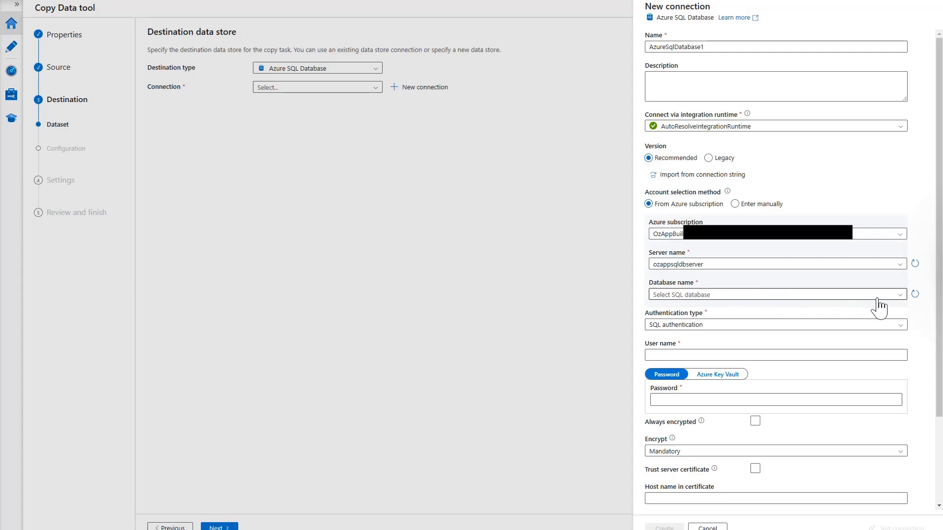
pyautogui.click(840, 295)
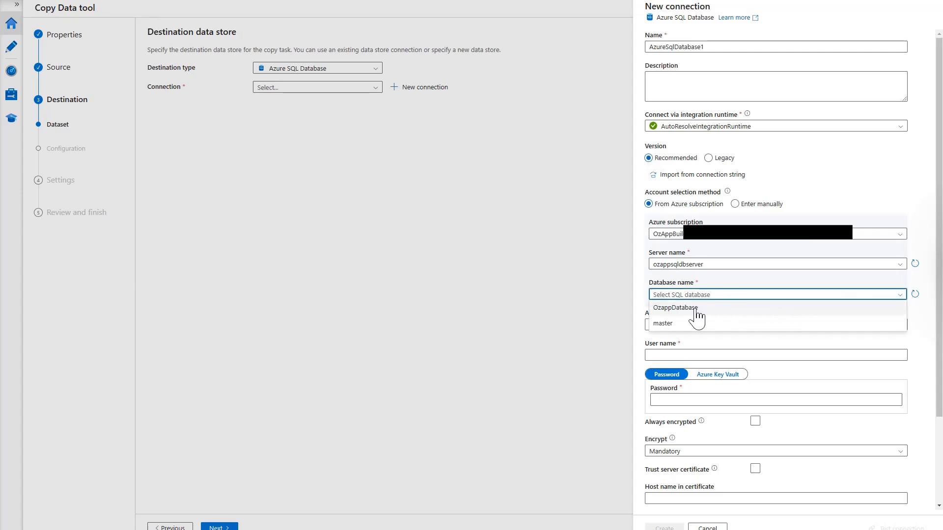
pyautogui.click(674, 309)
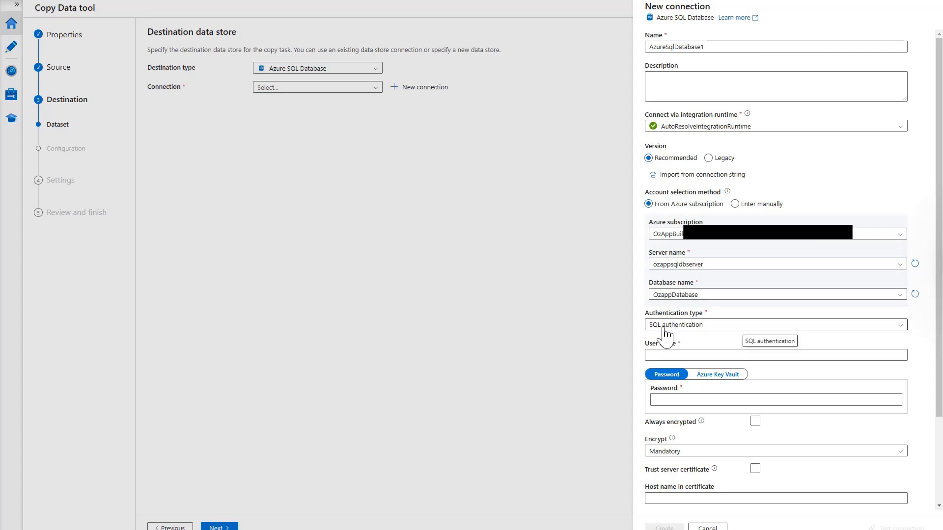
pyautogui.click(664, 355)
pyautogui.write('ozapp')
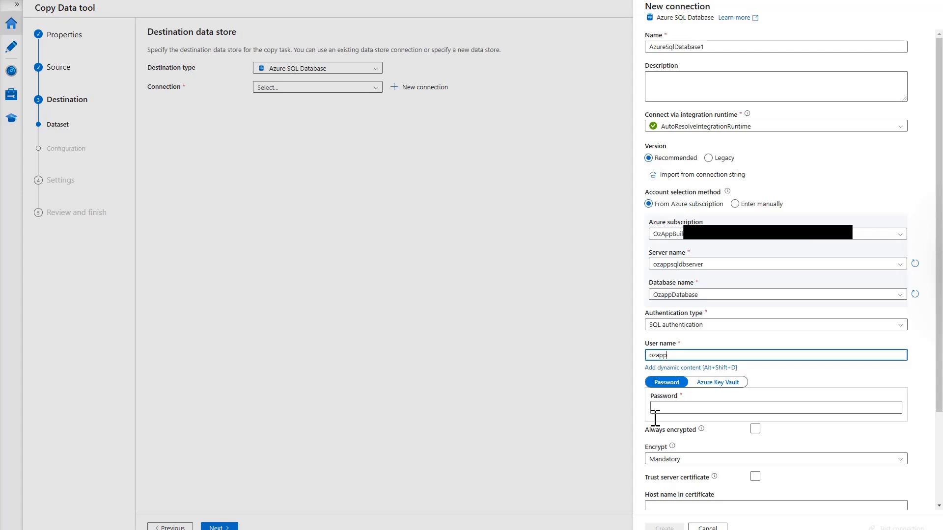
pyautogui.scroll(-3, 681, 410)
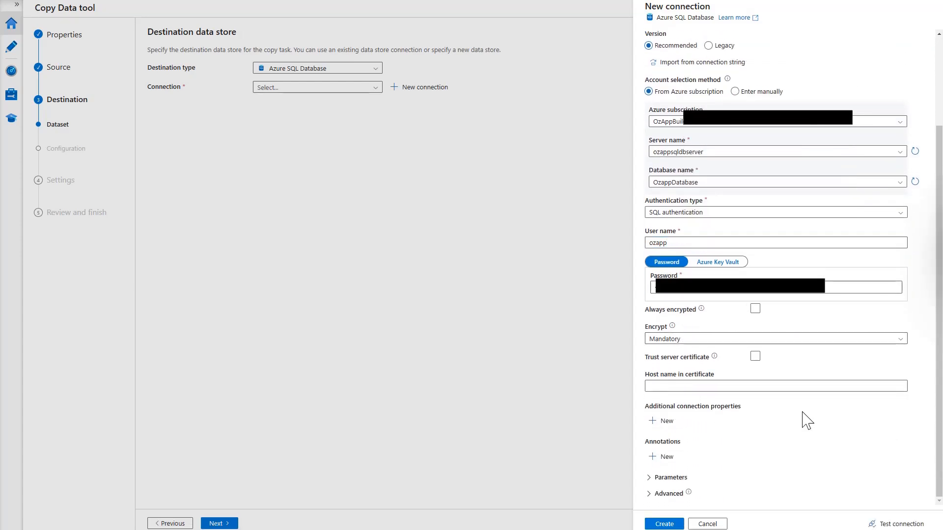
pyautogui.click(883, 524)
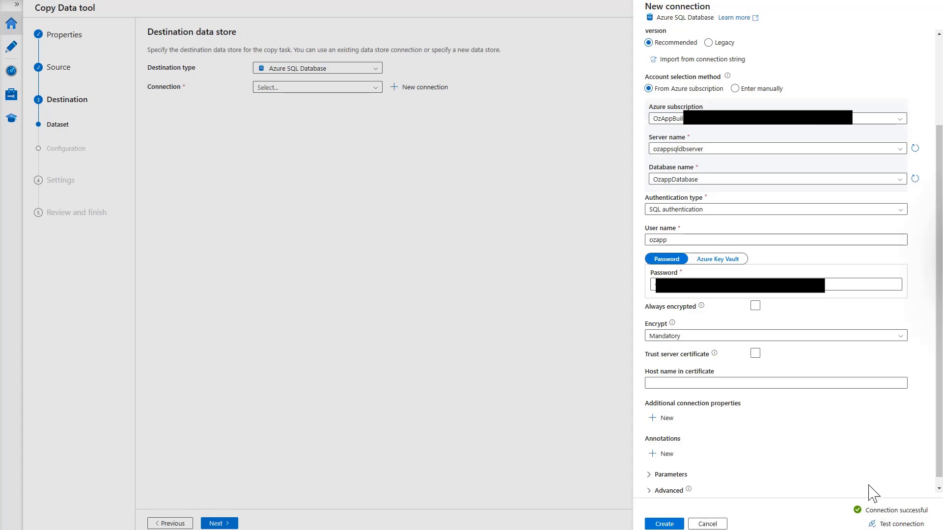
pyautogui.click(658, 525)
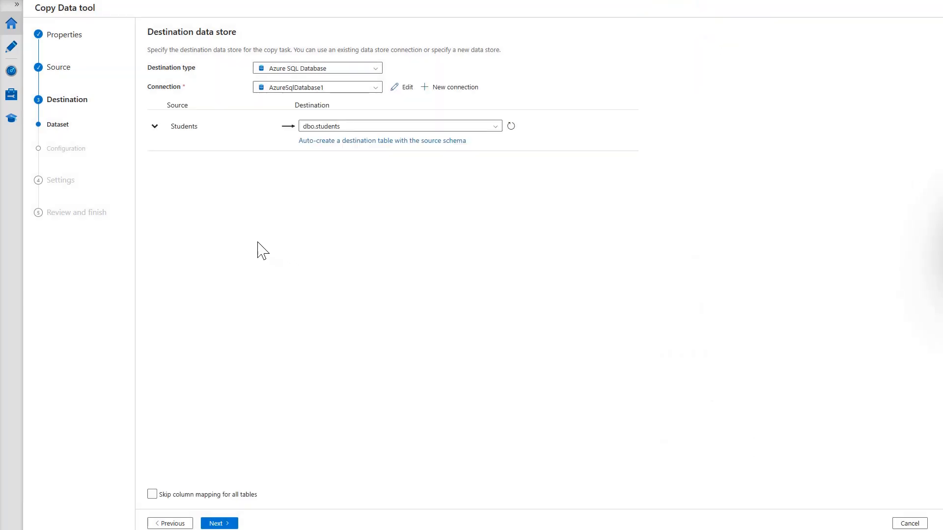
# Preview the Students table's columns and move to column mapping against dbo.students
pyautogui.click(155, 127)
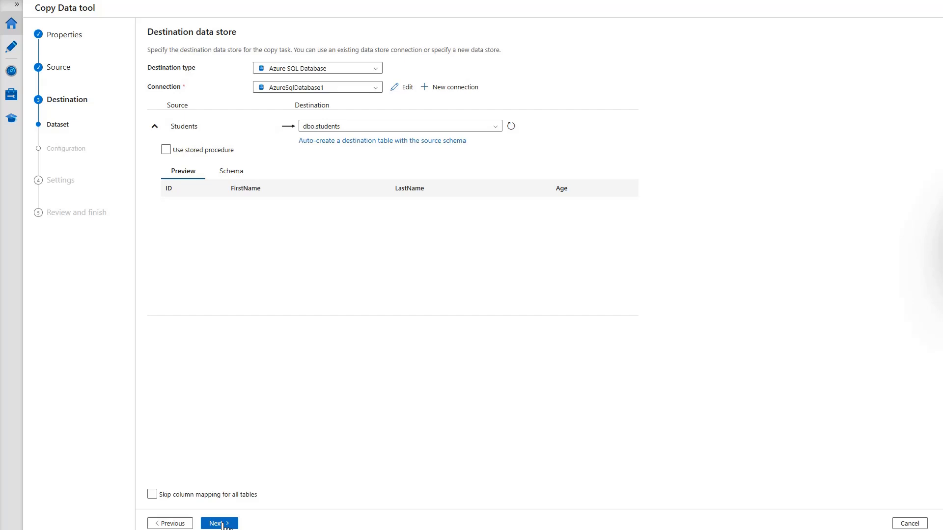
pyautogui.click(219, 524)
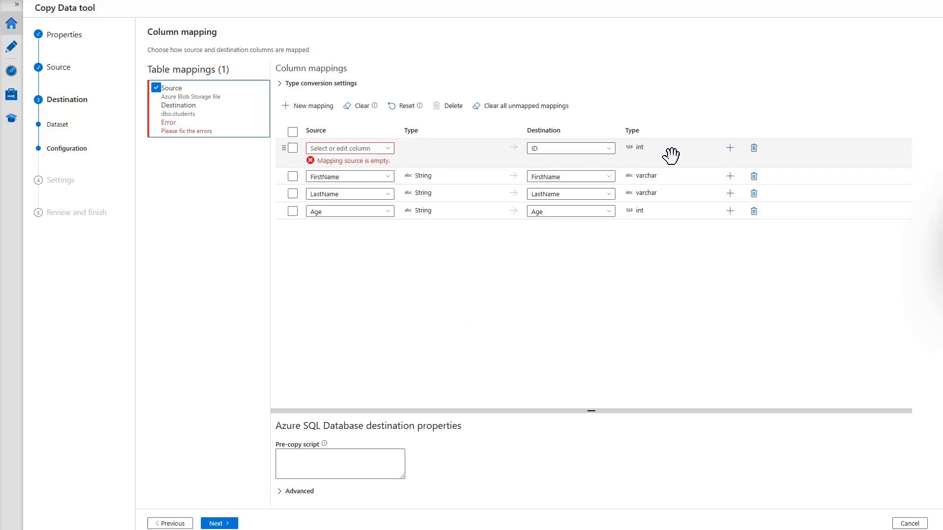
# Delete the ID mapping row with an empty source and continue to Settings
pyautogui.click(754, 147)
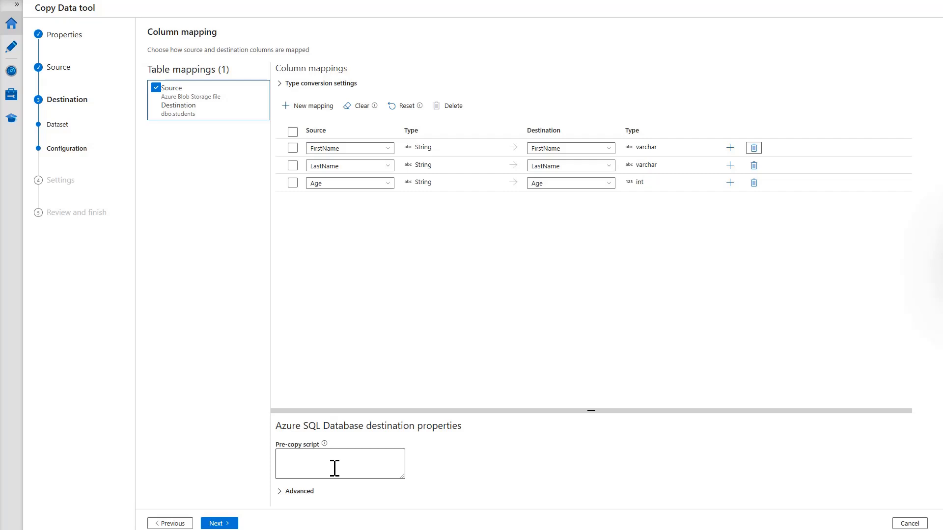
pyautogui.click(226, 525)
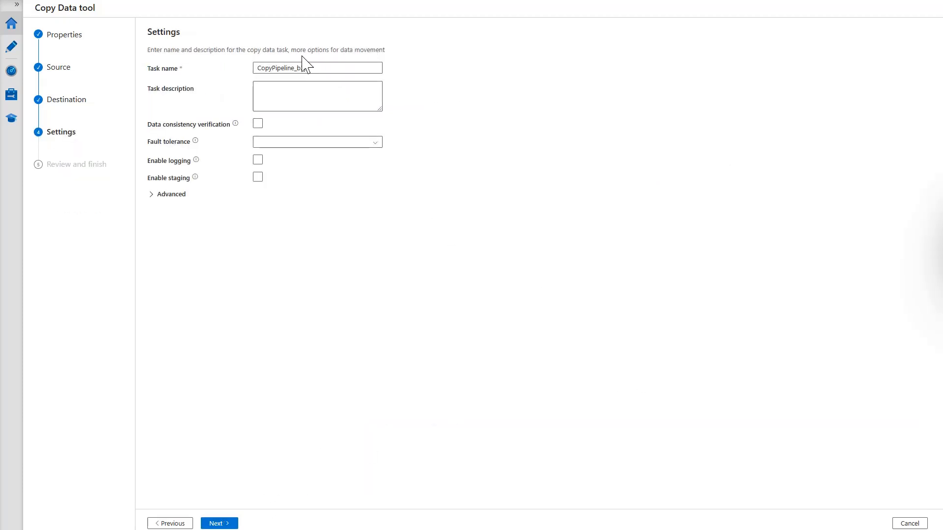
# Rename the task to CopyFromBlobToSql, deploy it, and close the Copy Data tool
pyautogui.moveTo(320, 69); pyautogui.dragTo(257, 64)
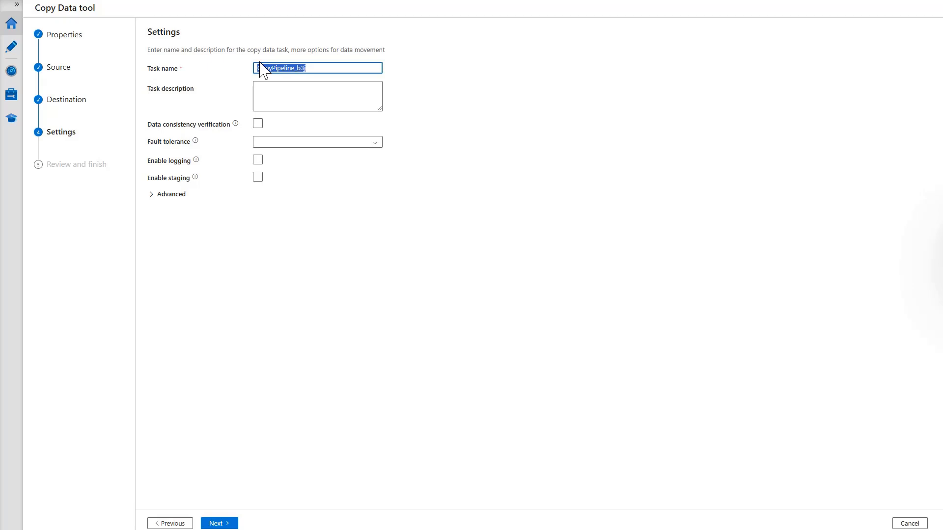
pyautogui.write('CopyFromBlobToSql')
pyautogui.click(225, 523)
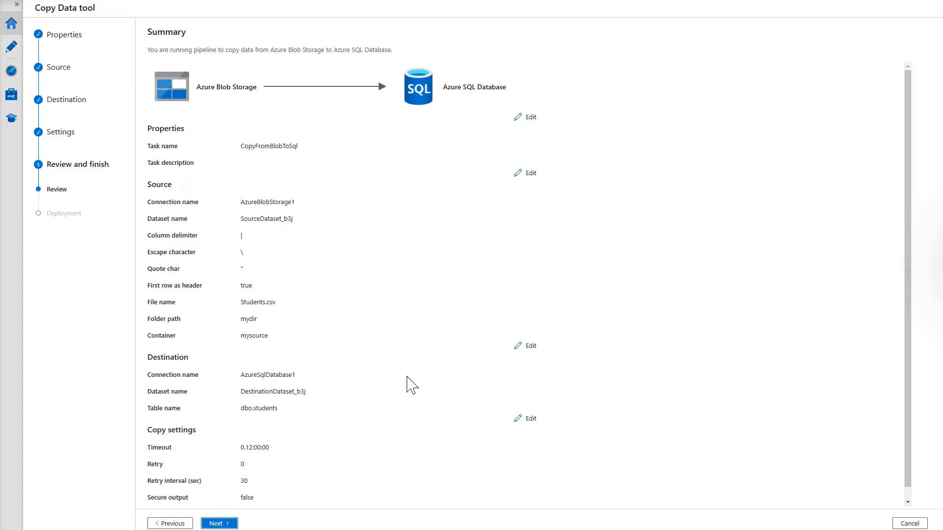
pyautogui.scroll(-1, 410, 385)
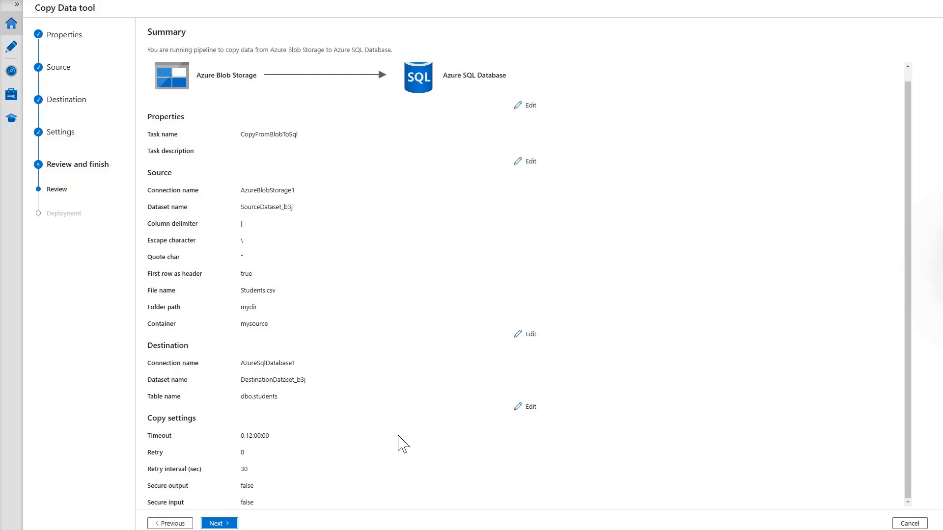
pyautogui.click(220, 524)
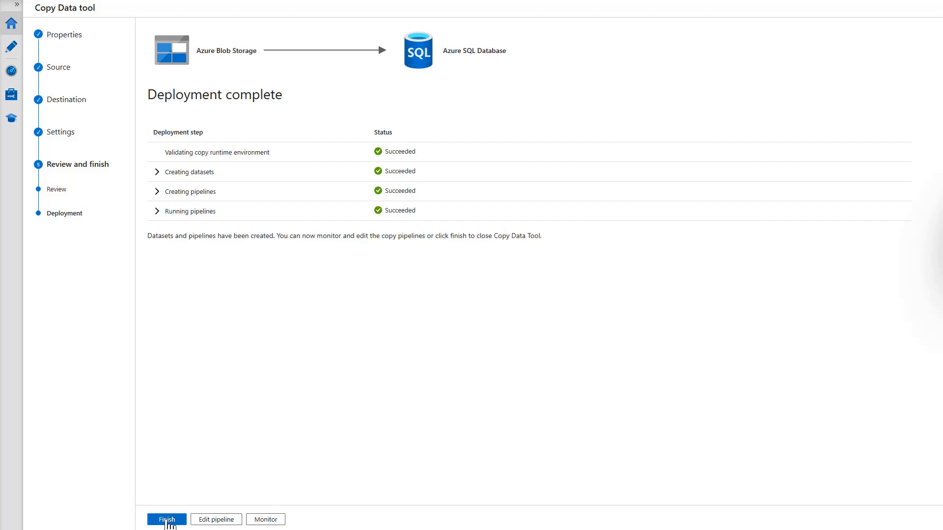
pyautogui.click(167, 519)
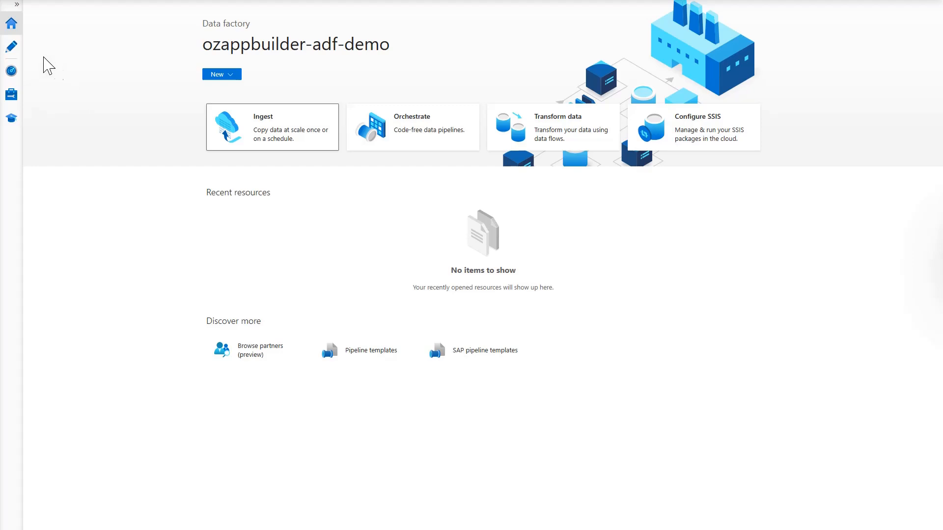
# In Monitor, confirm the CopyFromBlobToSql run's Copy_b3j activity succeeded with 3 rows written
pyautogui.click(16, 5)
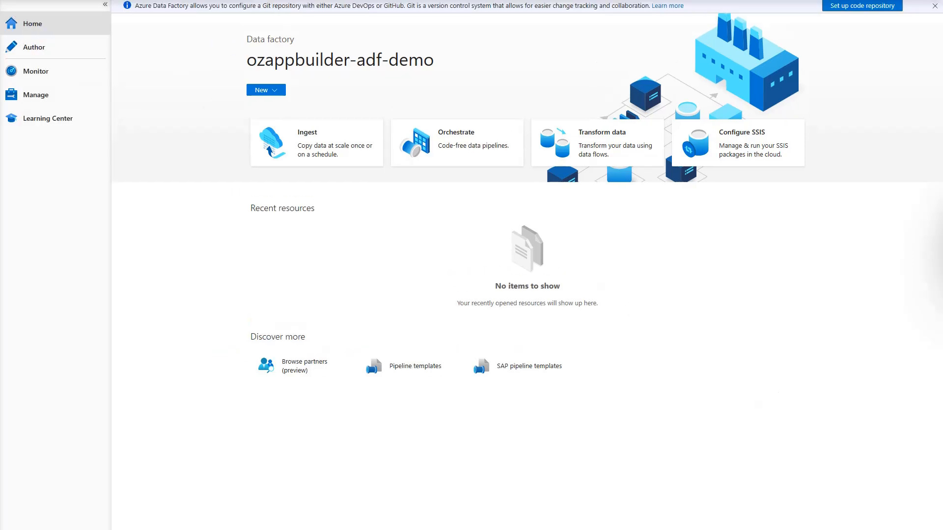
pyautogui.click(44, 74)
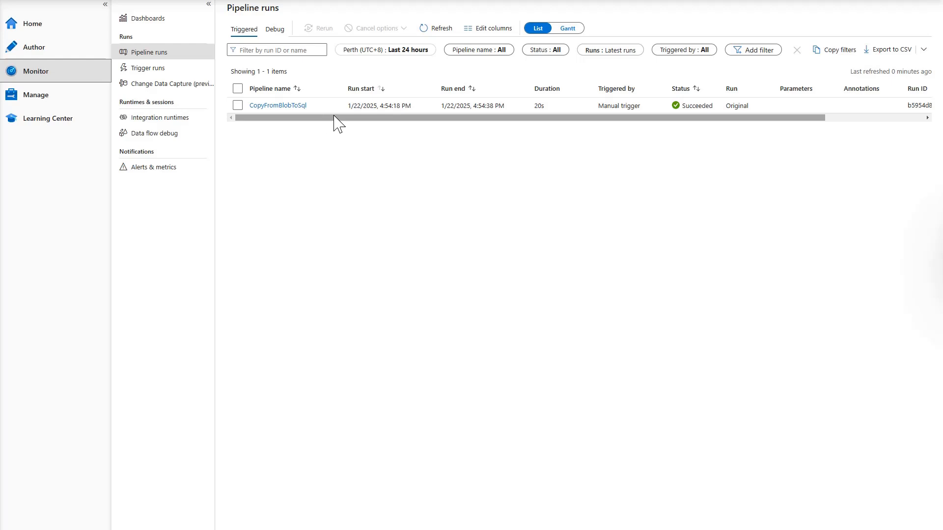
pyautogui.moveTo(437, 118); pyautogui.dragTo(422, 129)
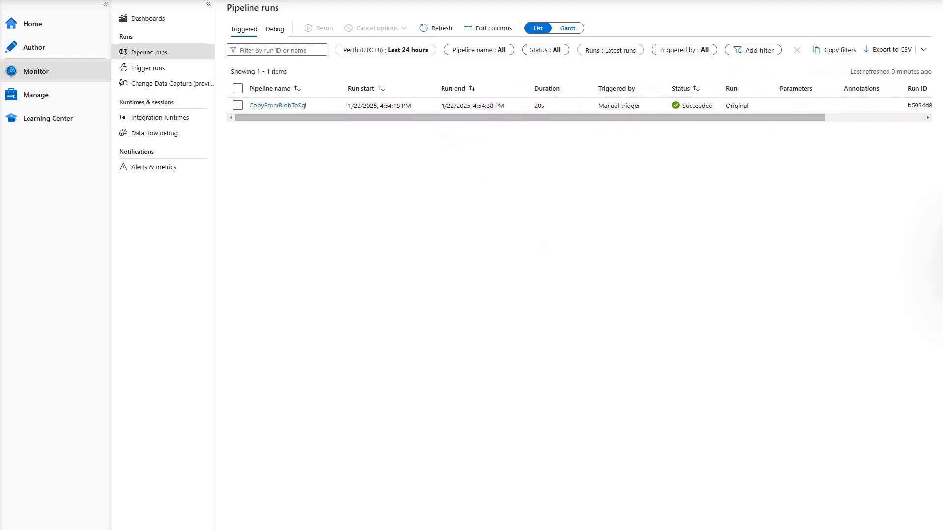
pyautogui.click(278, 106)
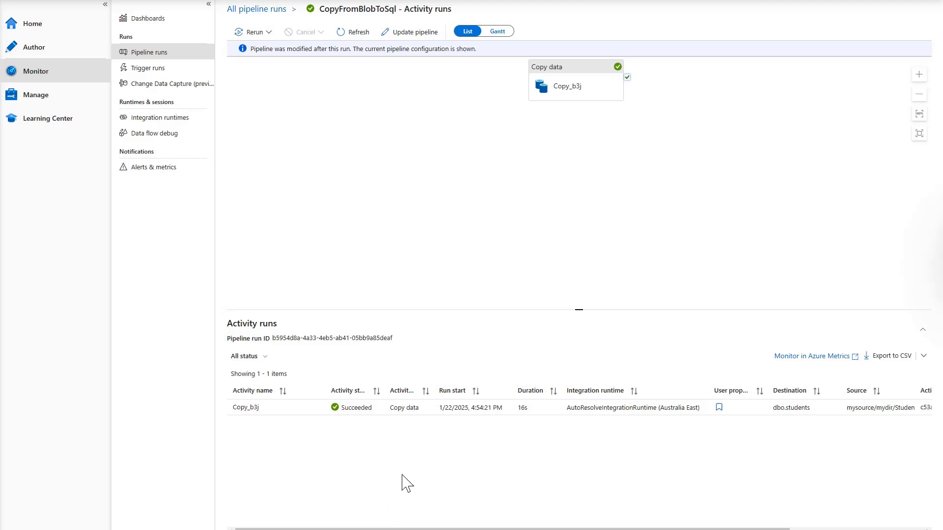
pyautogui.click(257, 409)
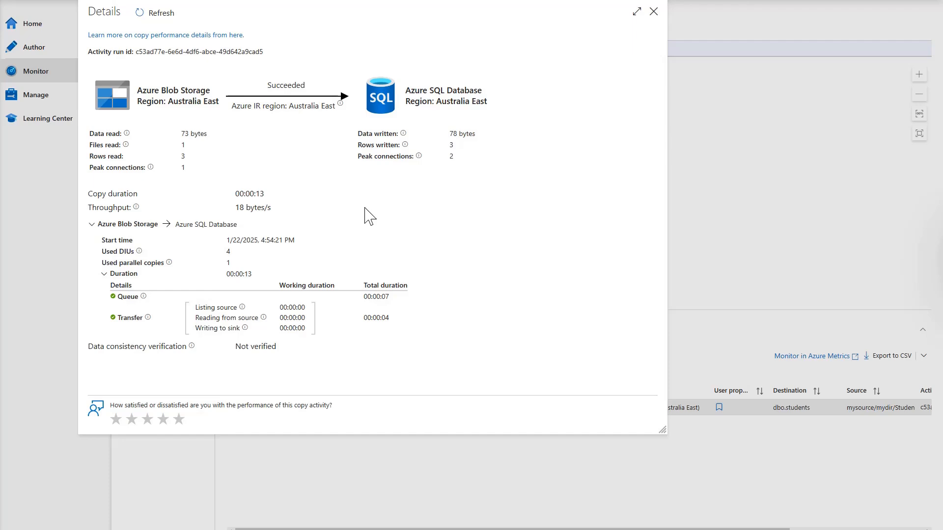
pyautogui.click(654, 12)
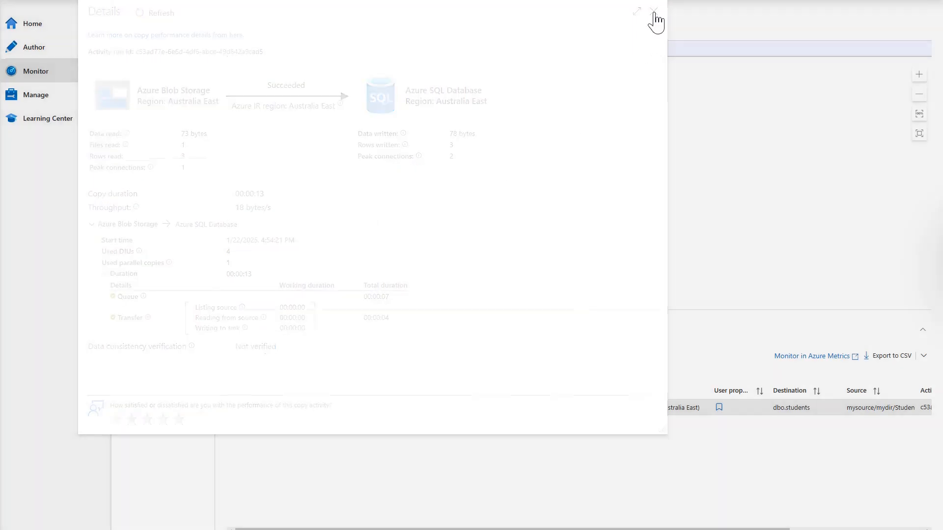
pyautogui.click(72, 30)
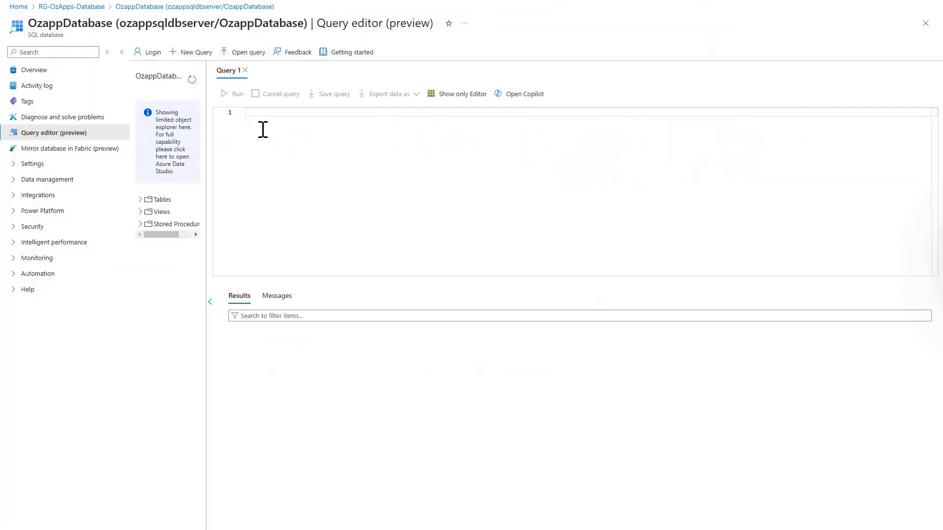
# Query the students table, then delete its 3 rows from [dbo].[students]
pyautogui.write('select * from [dbo].[students]')
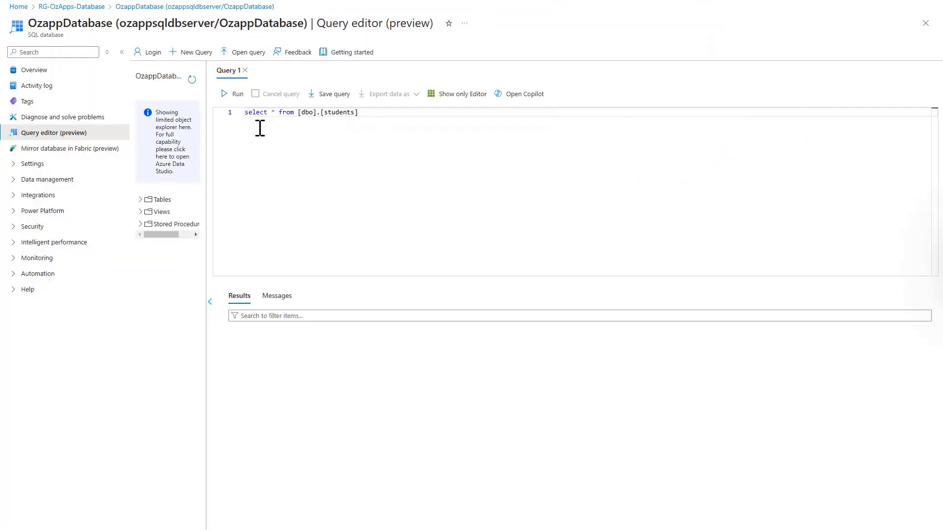
pyautogui.click(229, 95)
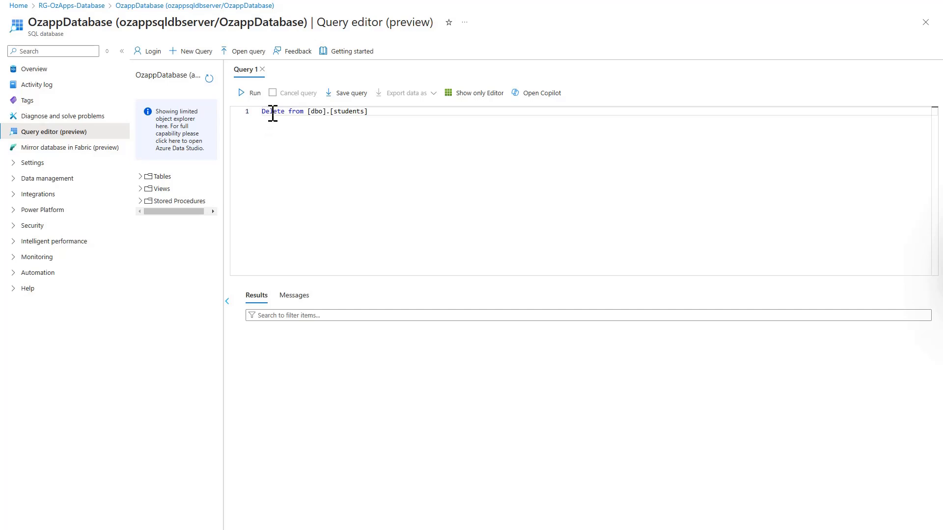
pyautogui.click(250, 95)
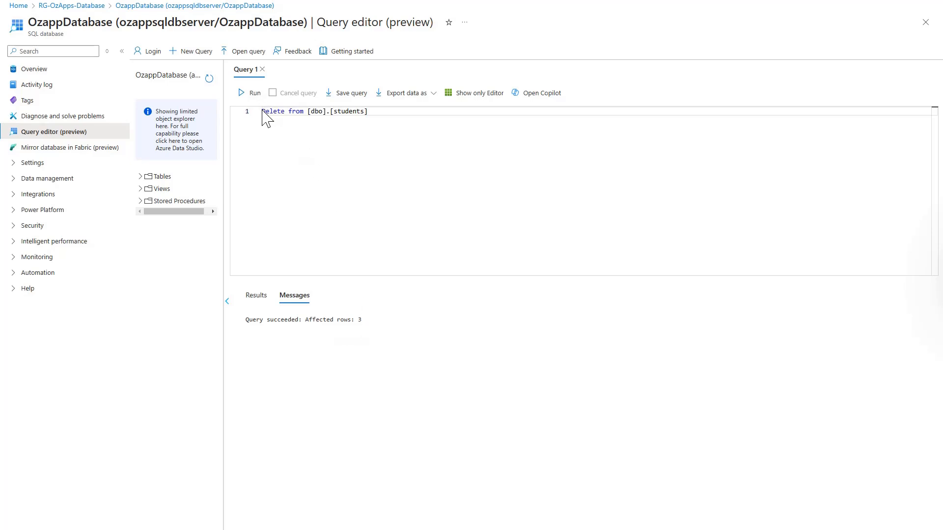
# Run select * from students again and confirm the results are empty
pyautogui.moveTo(262, 110); pyautogui.dragTo(395, 117)
pyautogui.write('Select *from [dbo].[students]')
pyautogui.click(254, 95)
pyautogui.click(257, 297)
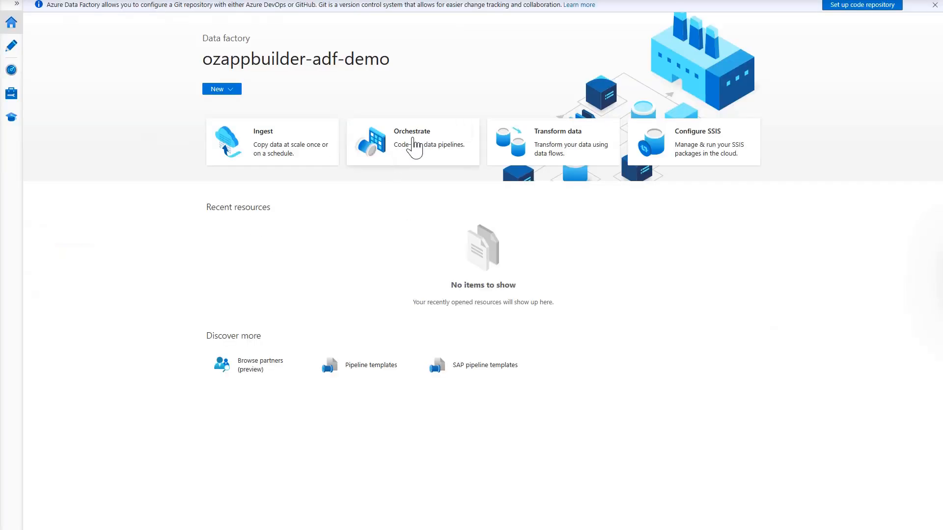
# Create a new pipeline named CopyFromBlobToSql2
pyautogui.click(414, 140)
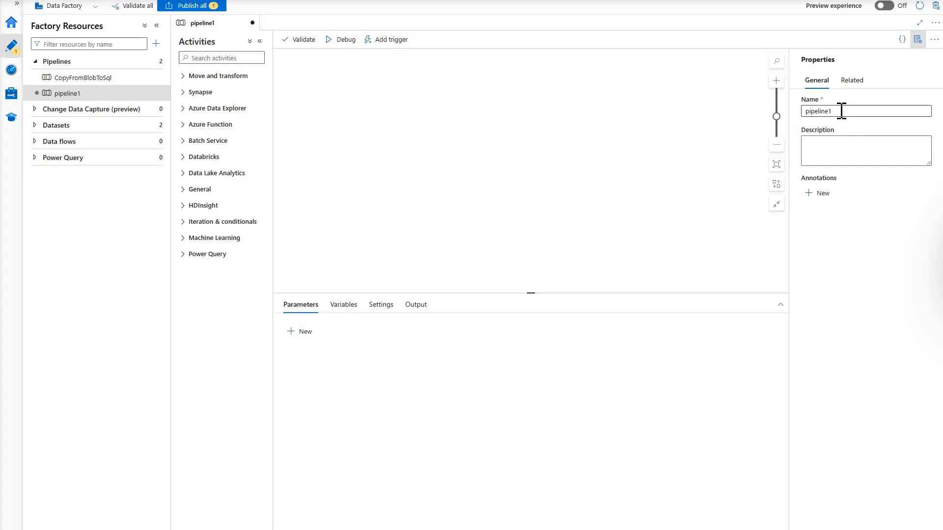
pyautogui.moveTo(854, 111); pyautogui.dragTo(792, 110)
pyautogui.write('CopyFromBlobToSql2')
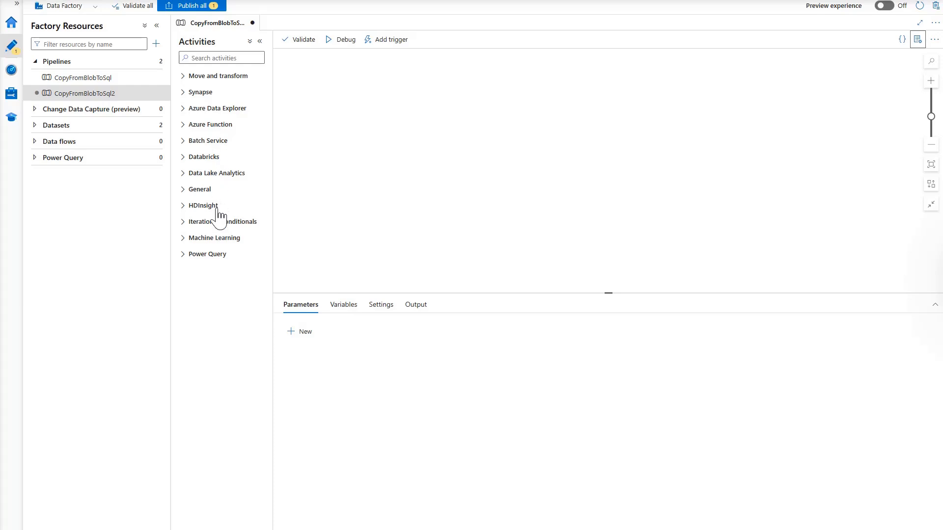
# Add a Copy data activity to the pipeline and name it CopyCsvToSqlTable
pyautogui.click(185, 81)
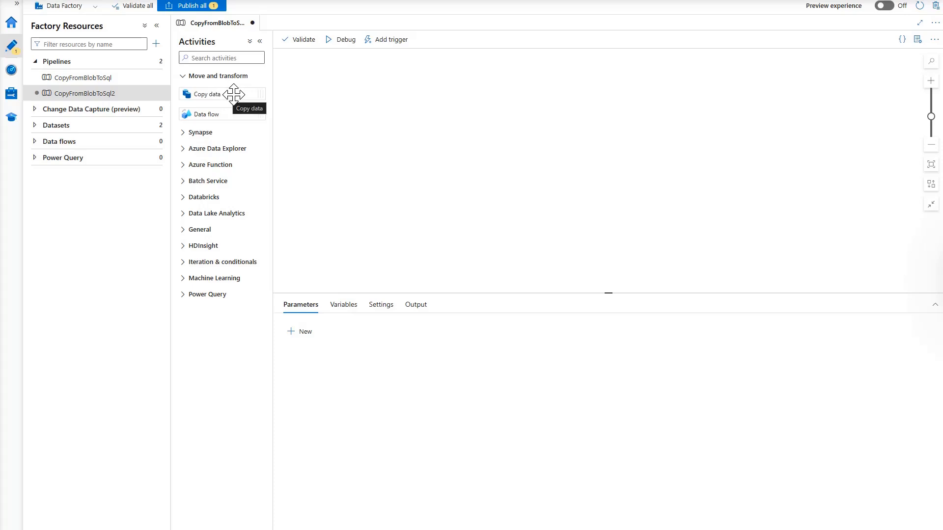
pyautogui.moveTo(233, 94); pyautogui.dragTo(583, 123)
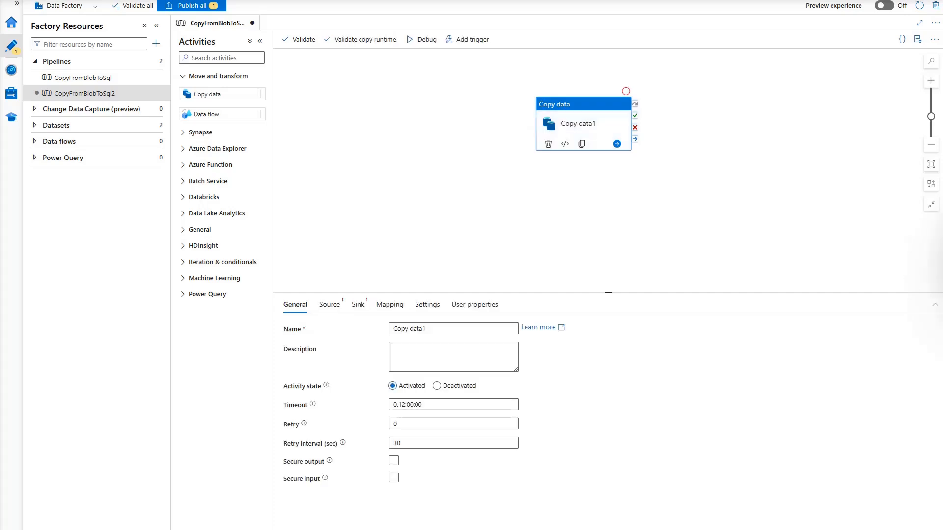
pyautogui.click(448, 329)
pyautogui.moveTo(448, 330); pyautogui.dragTo(386, 338)
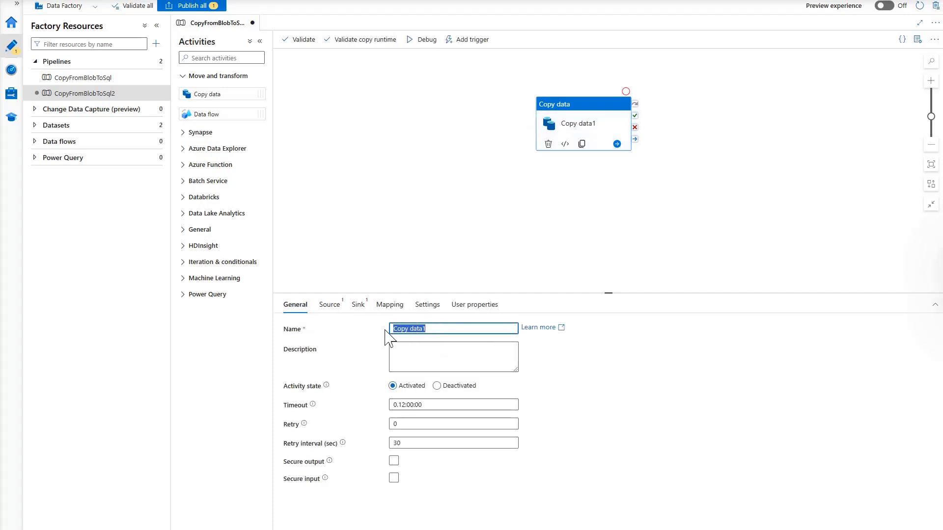
pyautogui.write('CopyCsvToSqlTable')
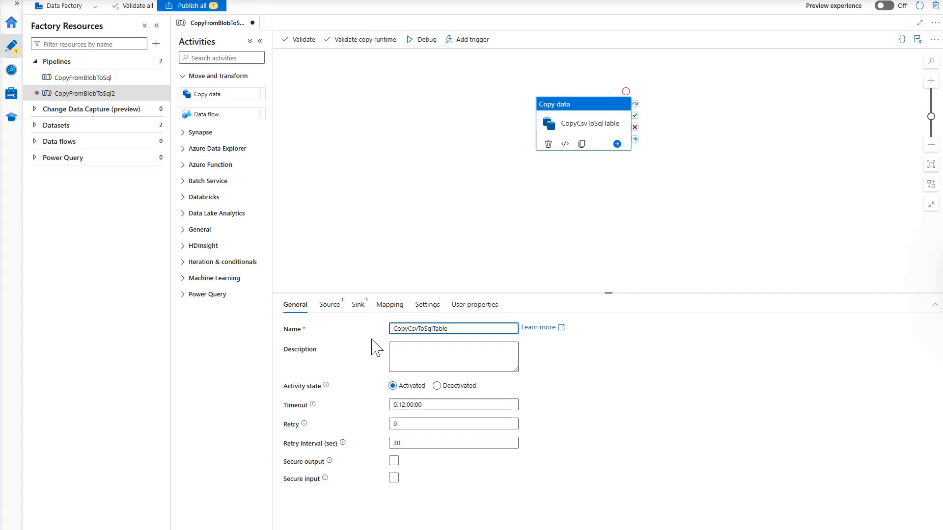
pyautogui.click(329, 305)
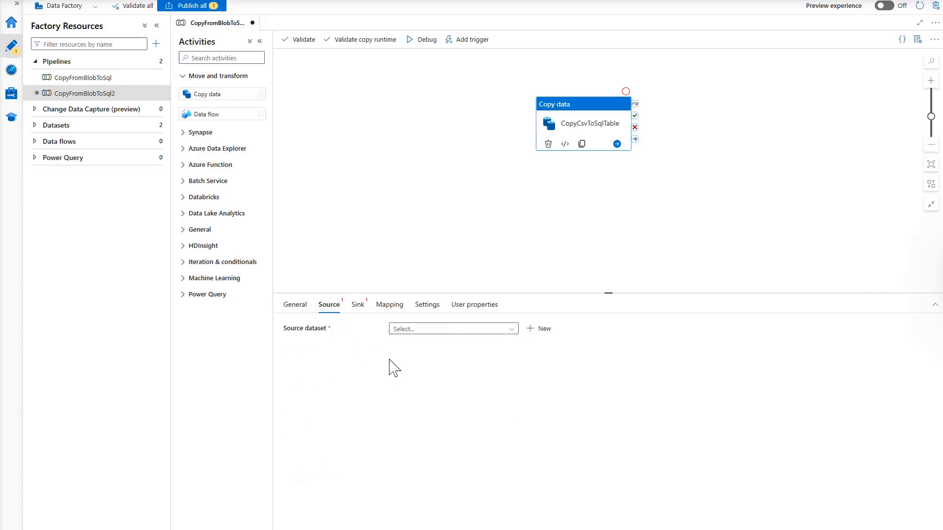
pyautogui.click(511, 332)
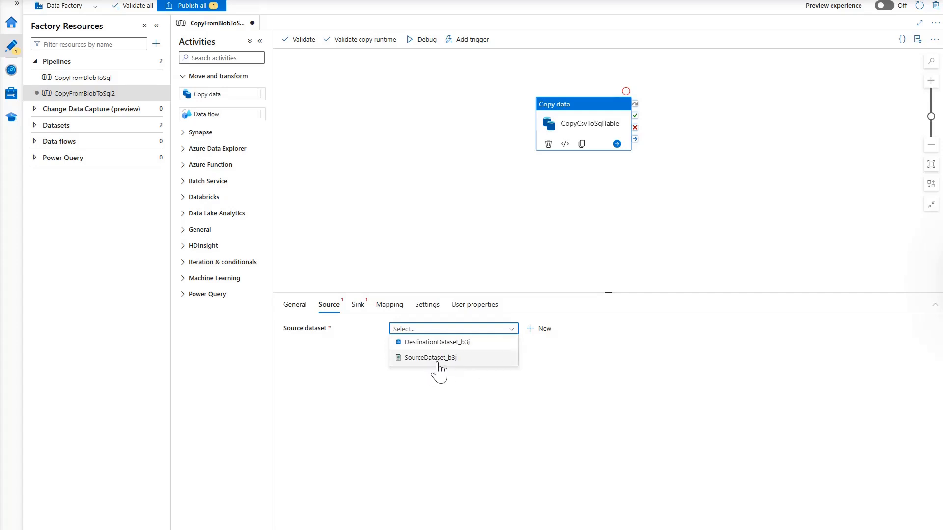
pyautogui.click(549, 385)
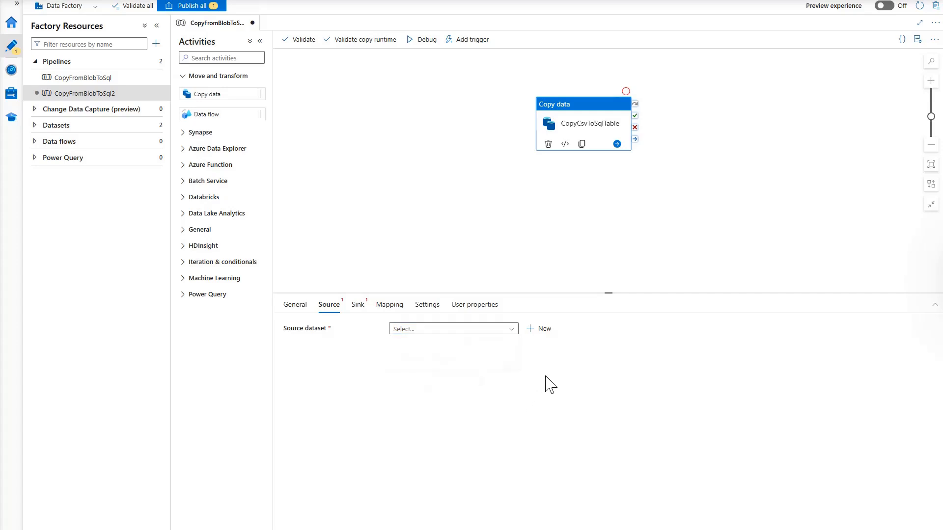
pyautogui.click(540, 329)
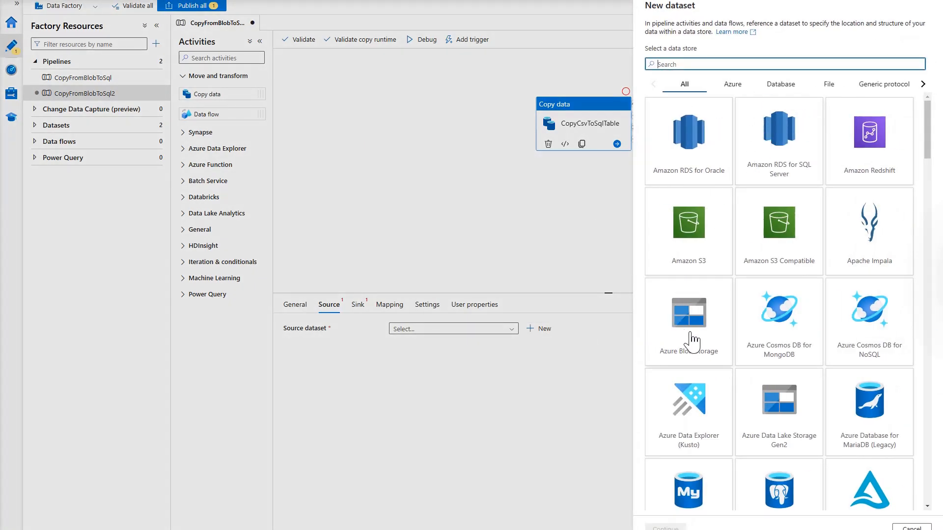
pyautogui.click(692, 335)
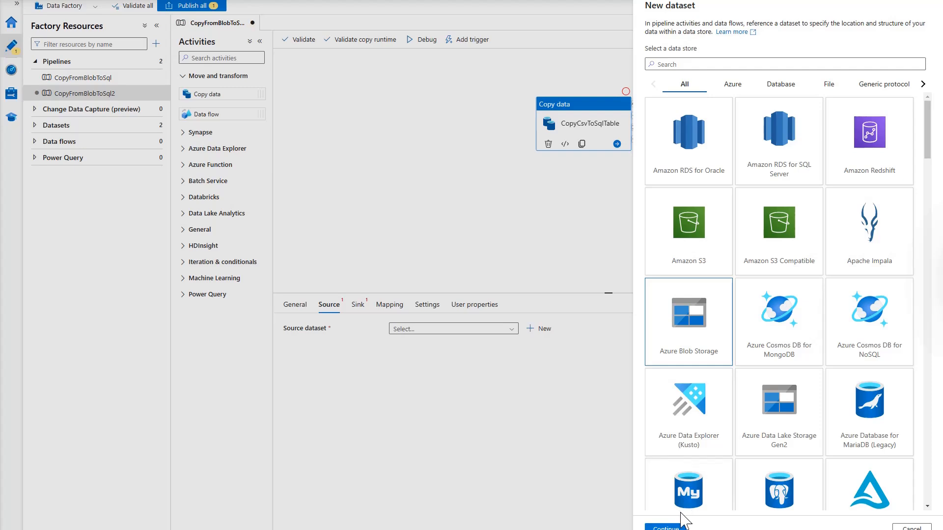
pyautogui.click(670, 524)
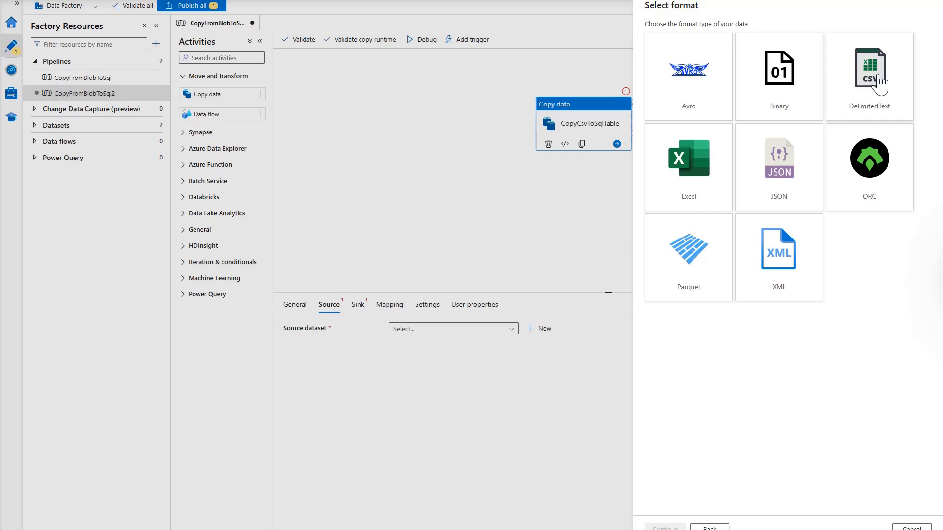
pyautogui.click(878, 87)
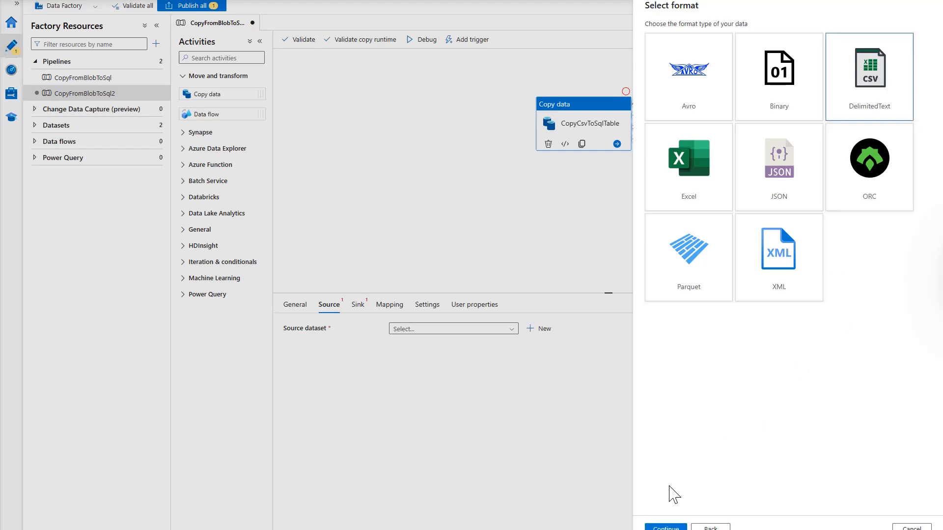
pyautogui.click(666, 526)
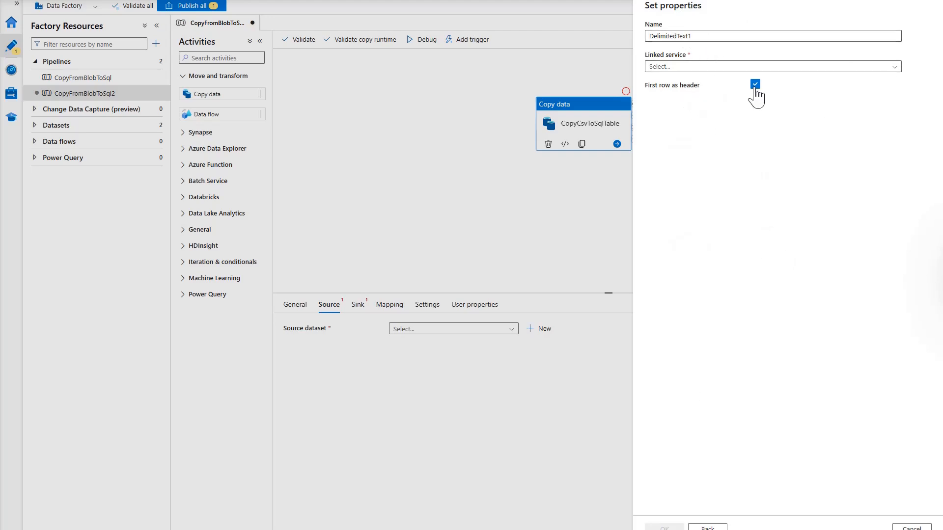
pyautogui.click(895, 69)
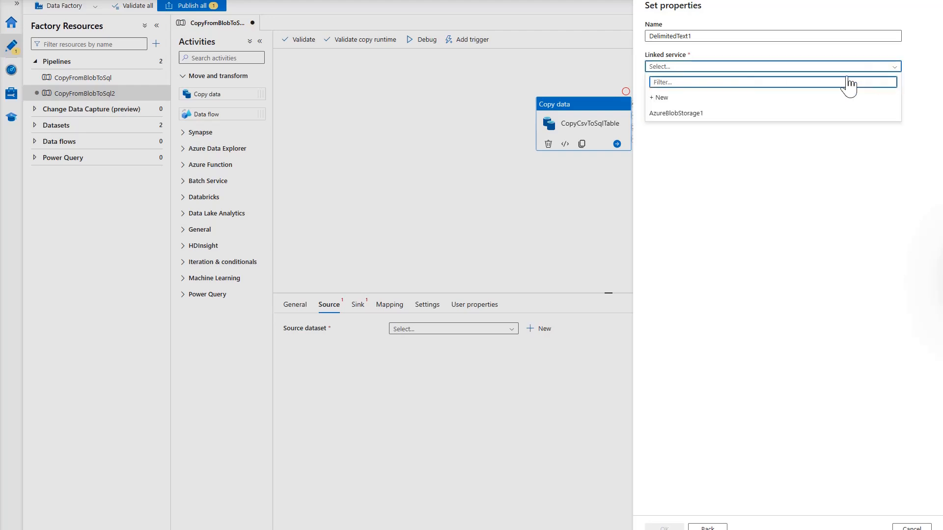
pyautogui.click(666, 99)
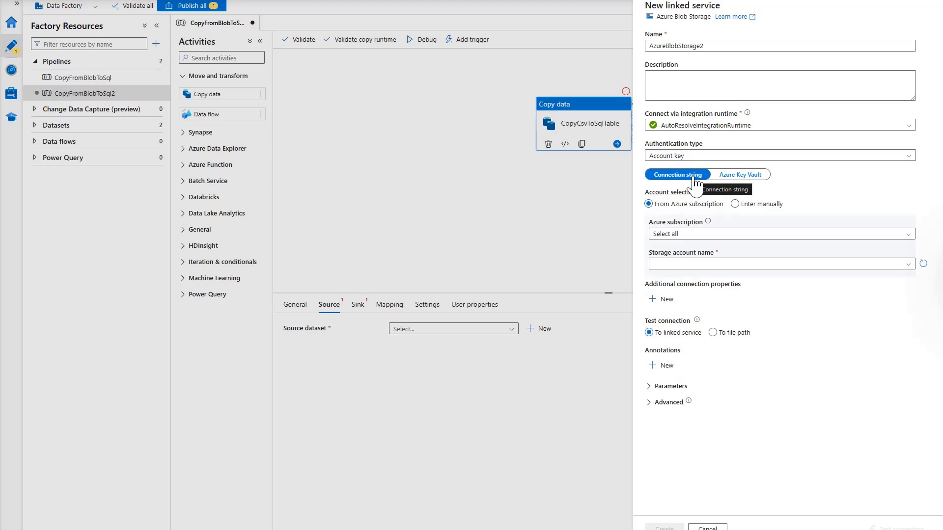
pyautogui.click(708, 528)
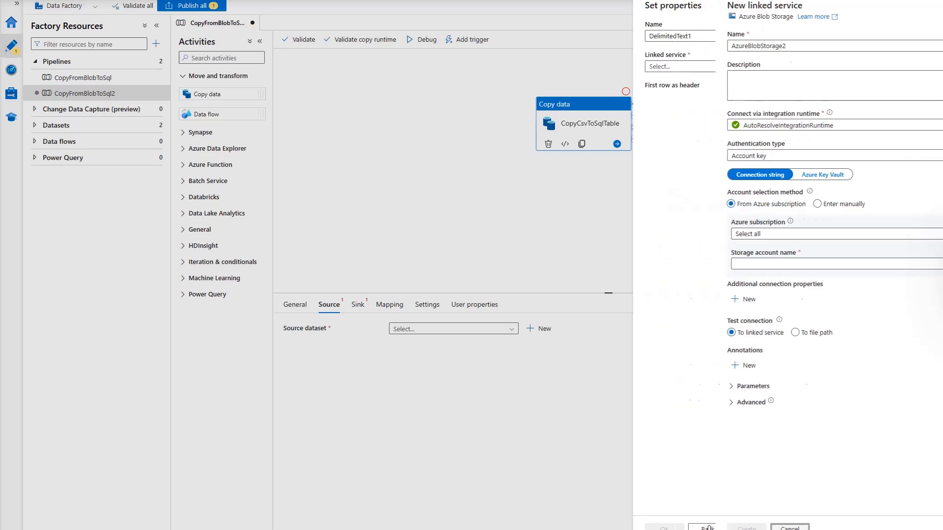
pyautogui.click(909, 528)
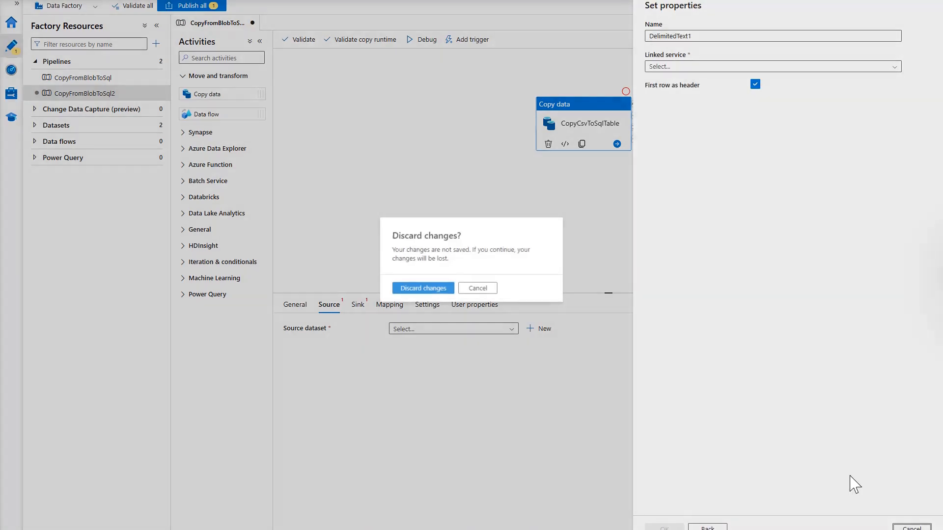
pyautogui.click(427, 290)
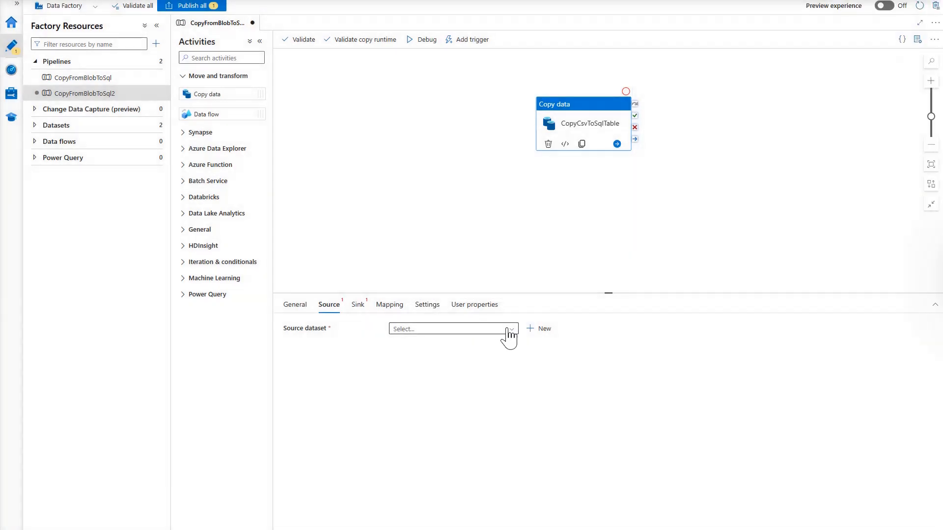
# Set CopyCsvToSqlTable's source dataset to SourceDataset_b3j
pyautogui.click(511, 329)
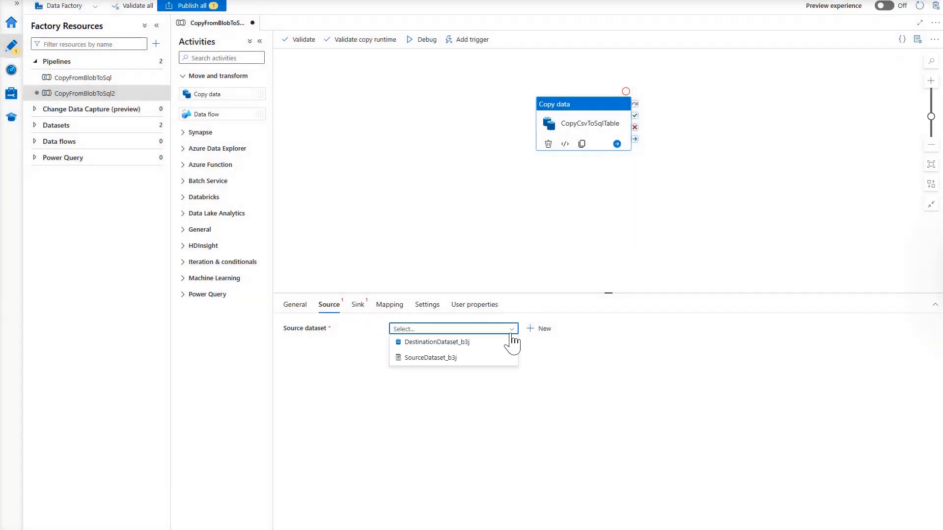
pyautogui.click(423, 358)
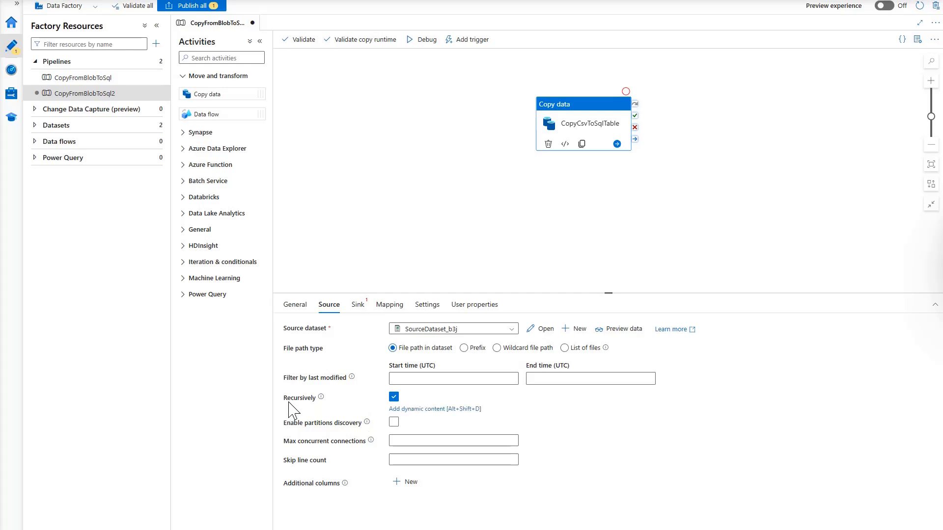
pyautogui.moveTo(289, 403)
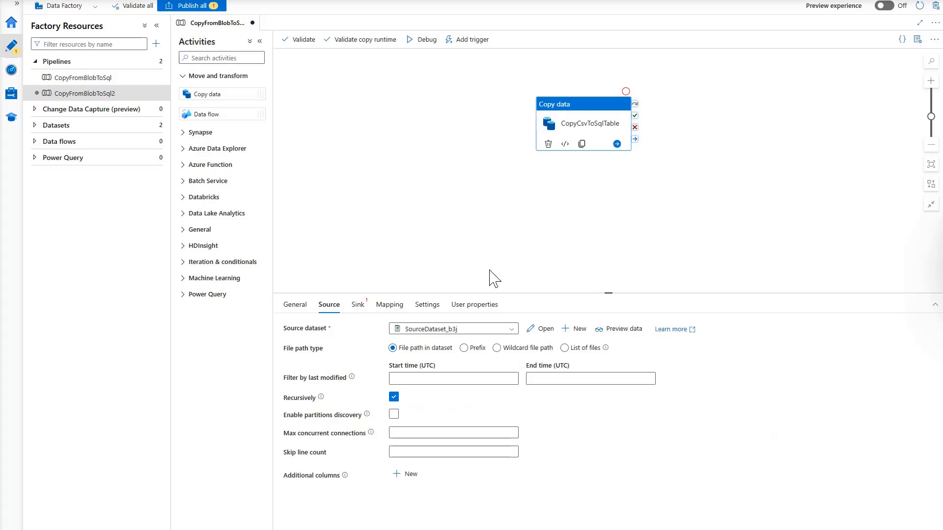
pyautogui.click(358, 305)
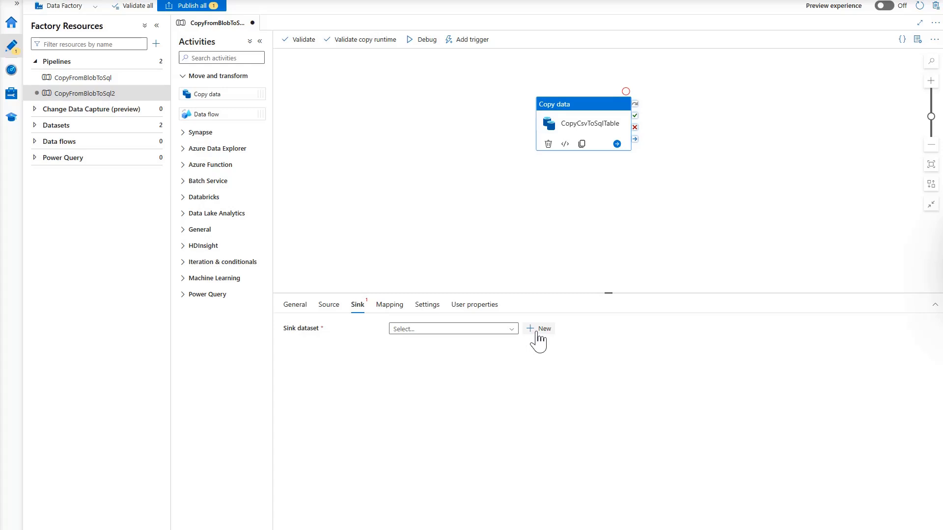
# Browse the existing sink datasets, then start a new Azure SQL Database sink dataset
pyautogui.click(513, 329)
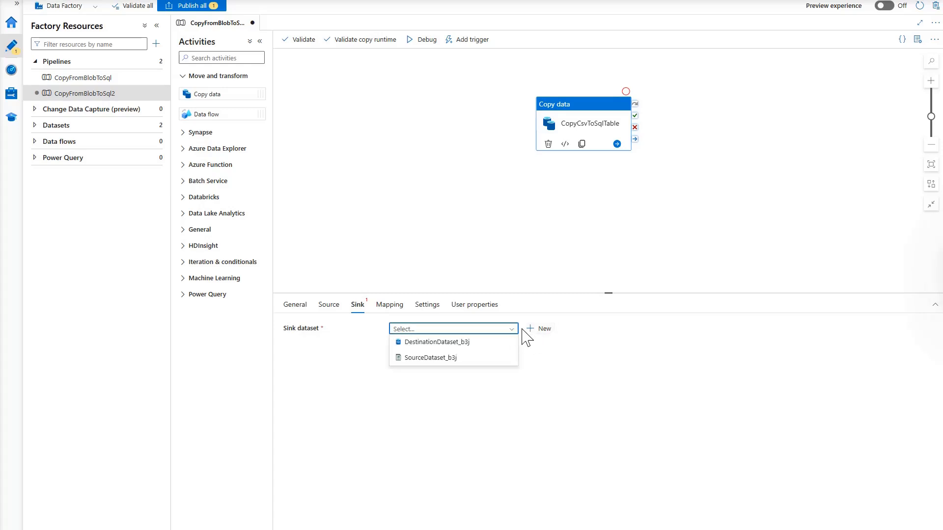
pyautogui.click(555, 350)
pyautogui.click(544, 330)
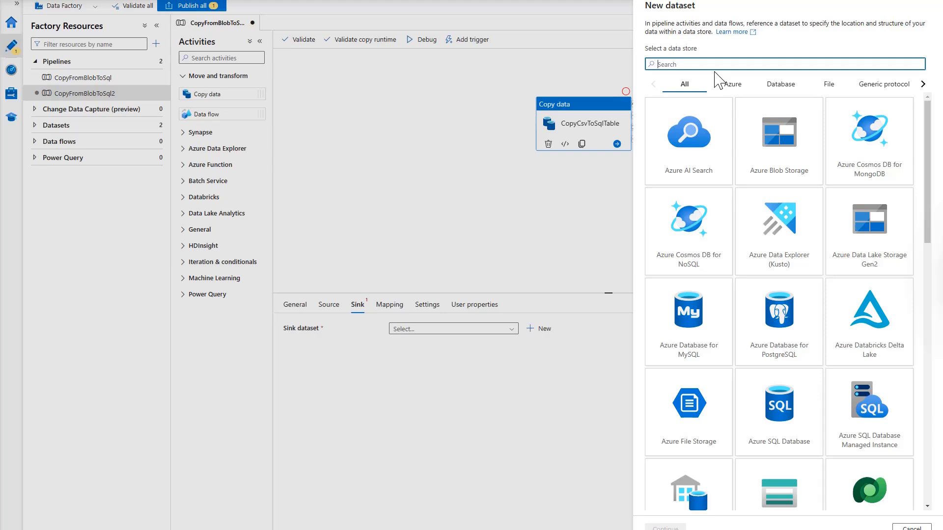
pyautogui.write('azure sql')
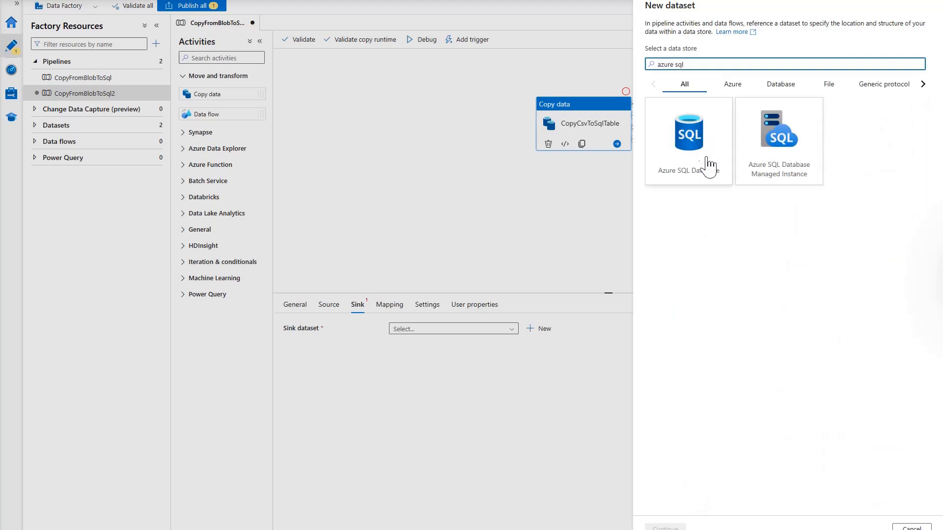
pyautogui.click(693, 171)
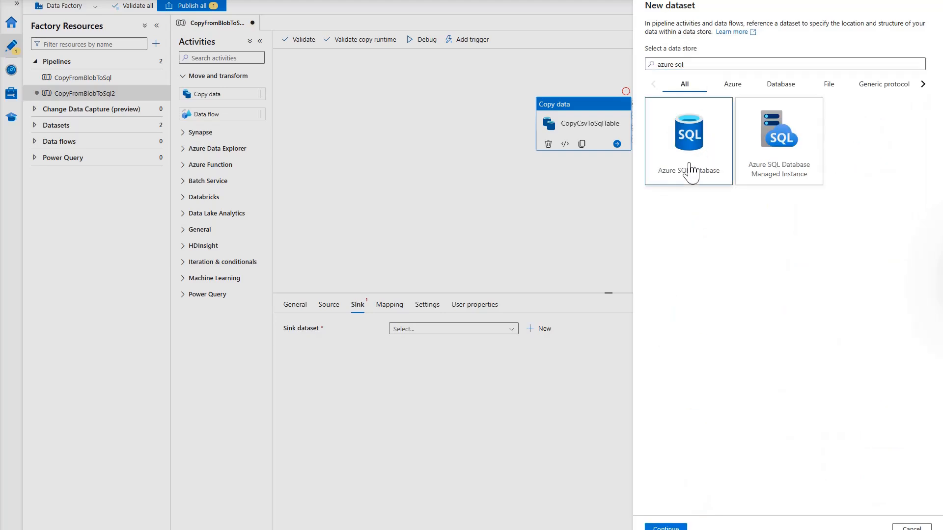
pyautogui.click(666, 527)
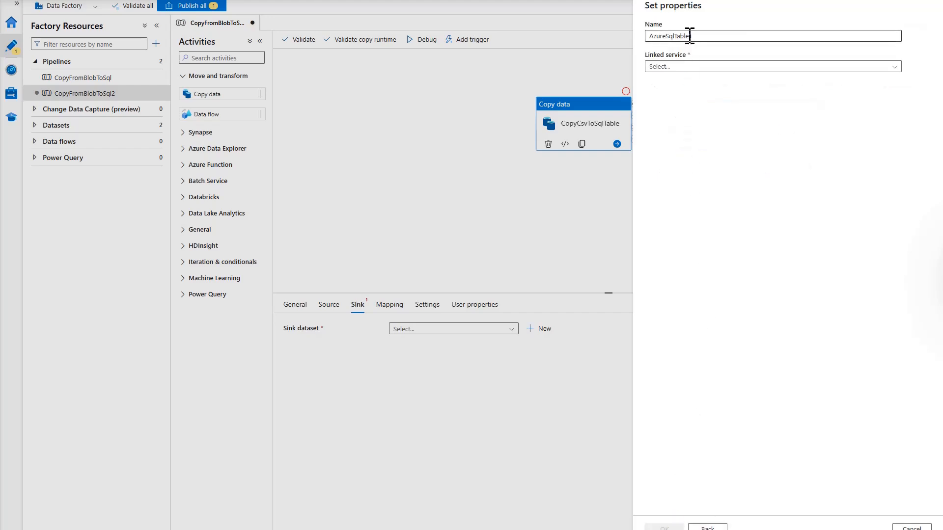
# Abandon the new Azure SQL linked service and discard the unsaved AzureSqlTable1 dataset
pyautogui.click(773, 67)
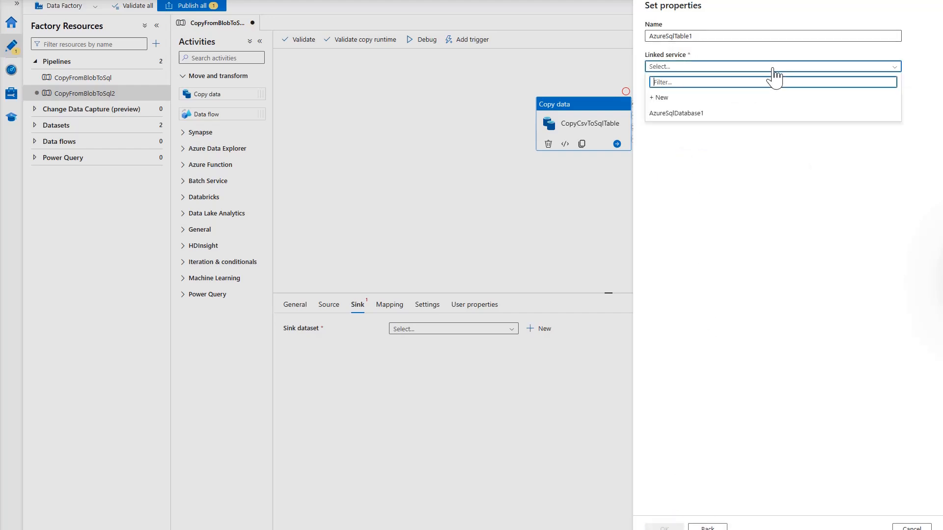
pyautogui.click(665, 98)
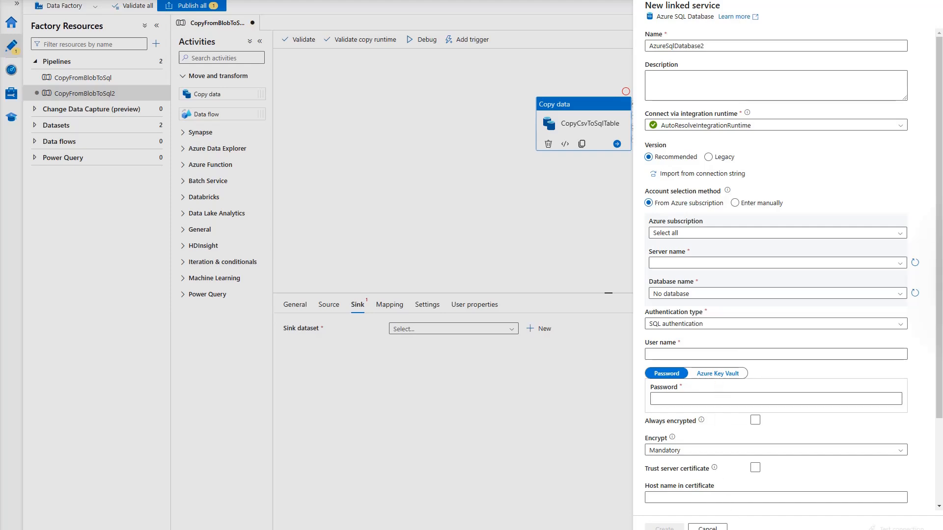
pyautogui.click(707, 528)
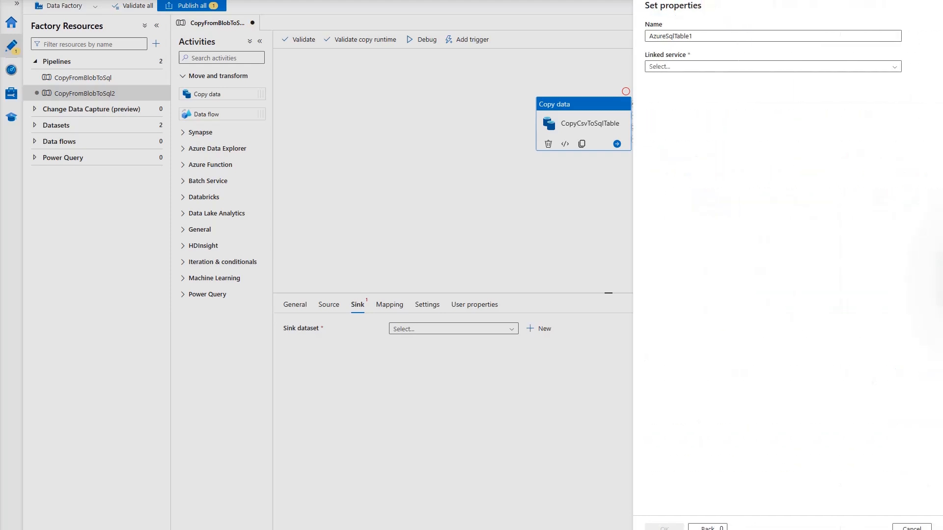
pyautogui.click(914, 528)
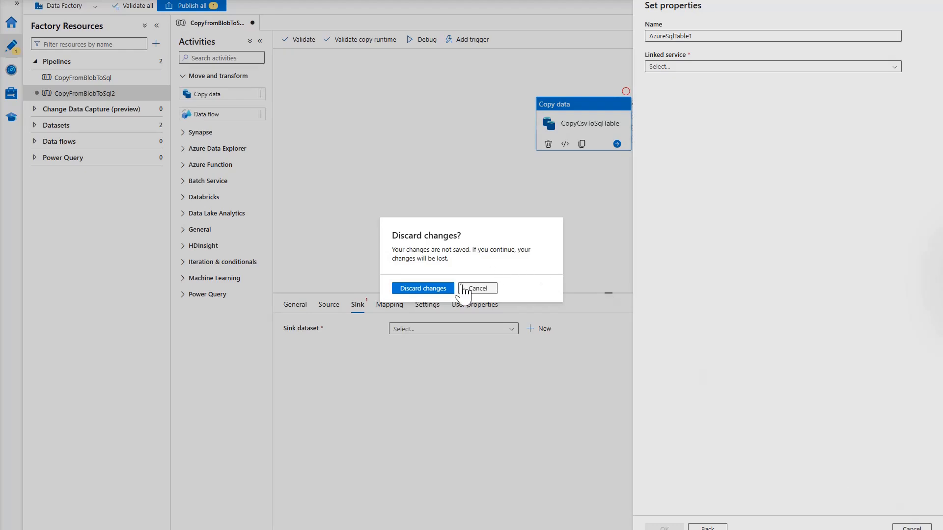
pyautogui.click(436, 289)
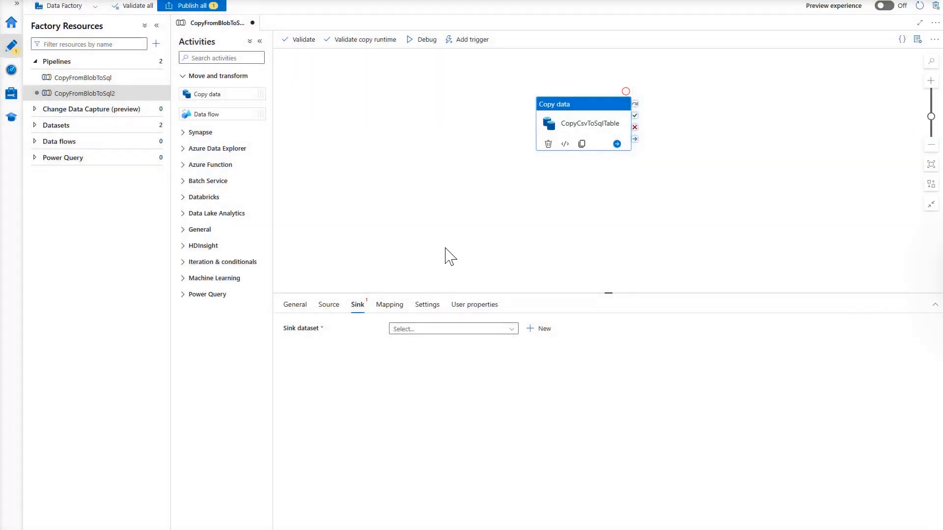
# Choose DestinationDataset_b3j as the sink dataset and set its write behaviour to Upsert
pyautogui.click(500, 329)
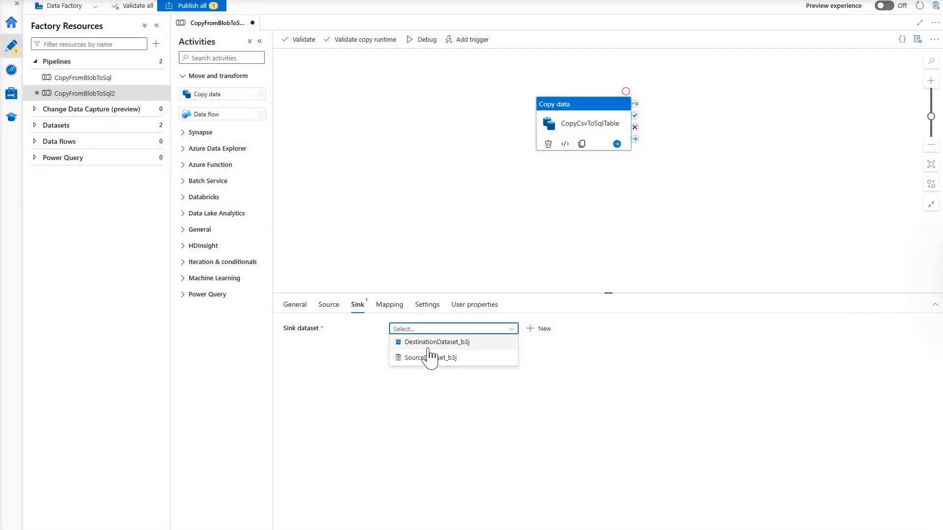
pyautogui.click(460, 343)
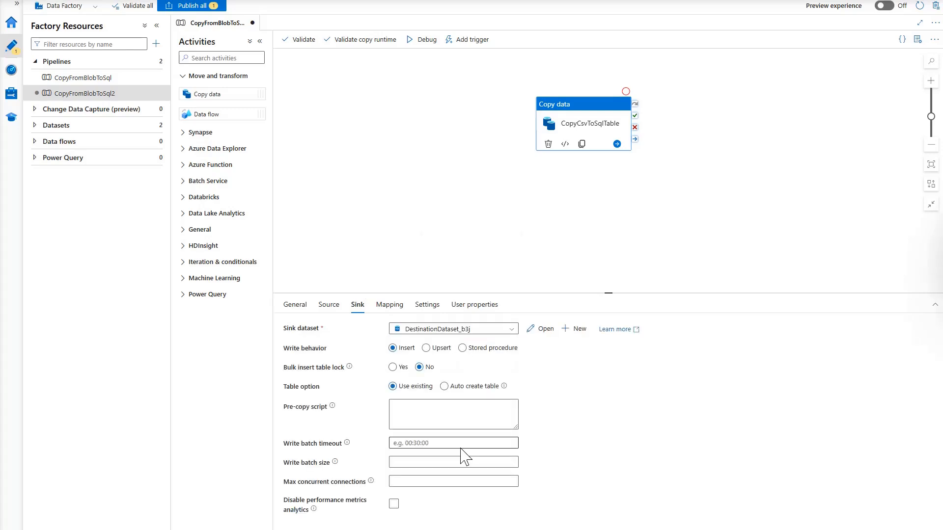
pyautogui.click(401, 350)
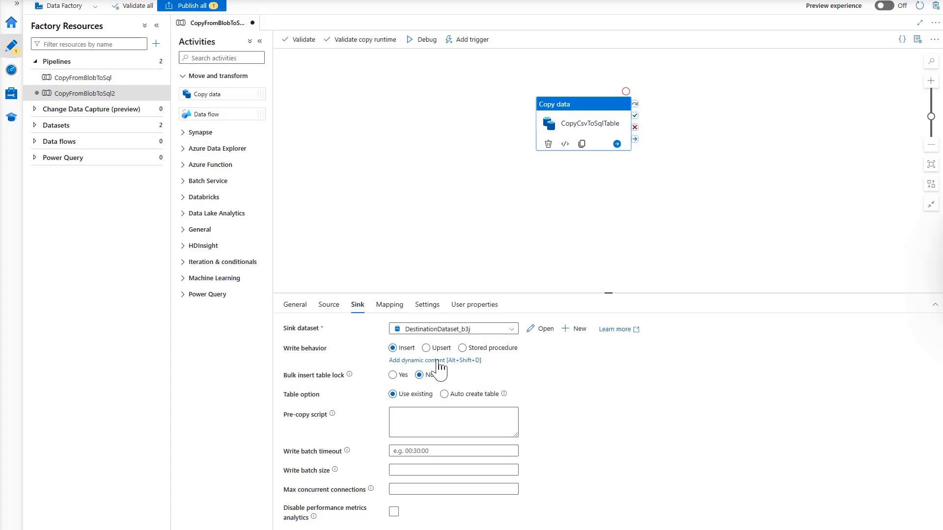
pyautogui.click(701, 381)
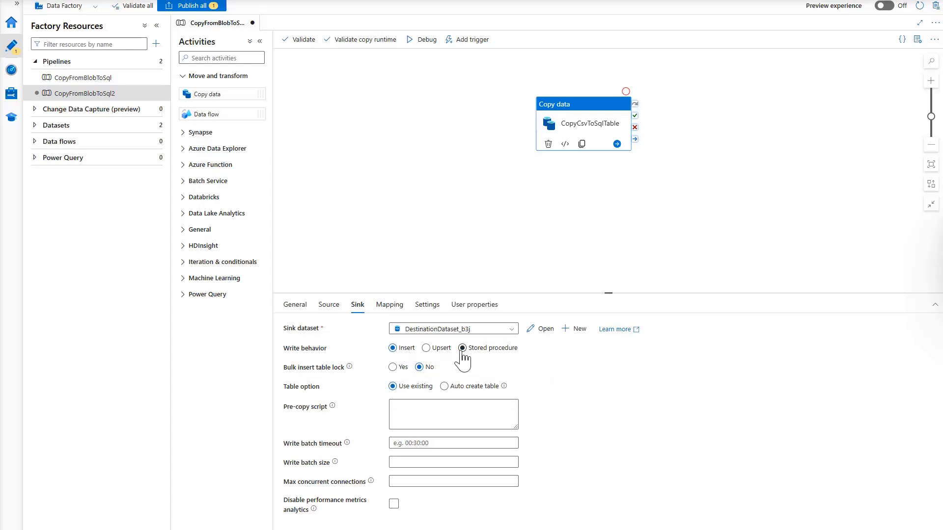
pyautogui.click(437, 350)
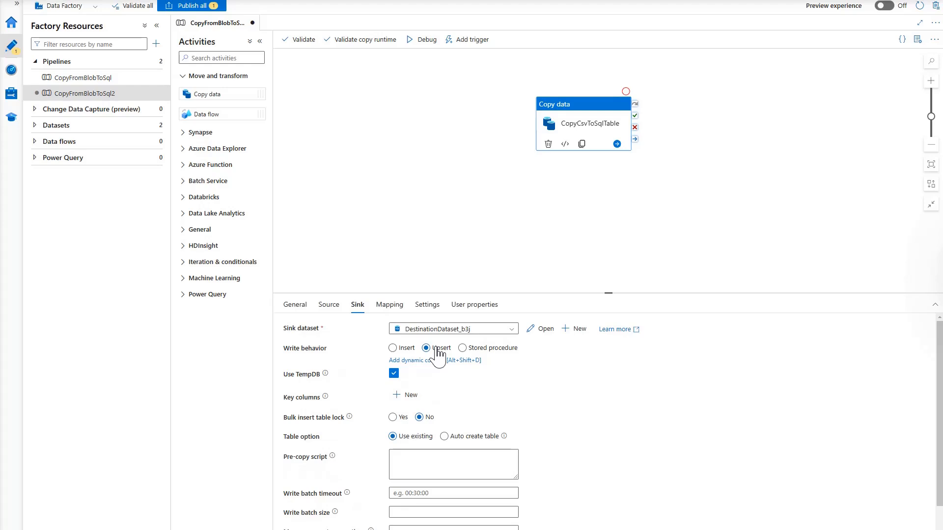
pyautogui.click(640, 361)
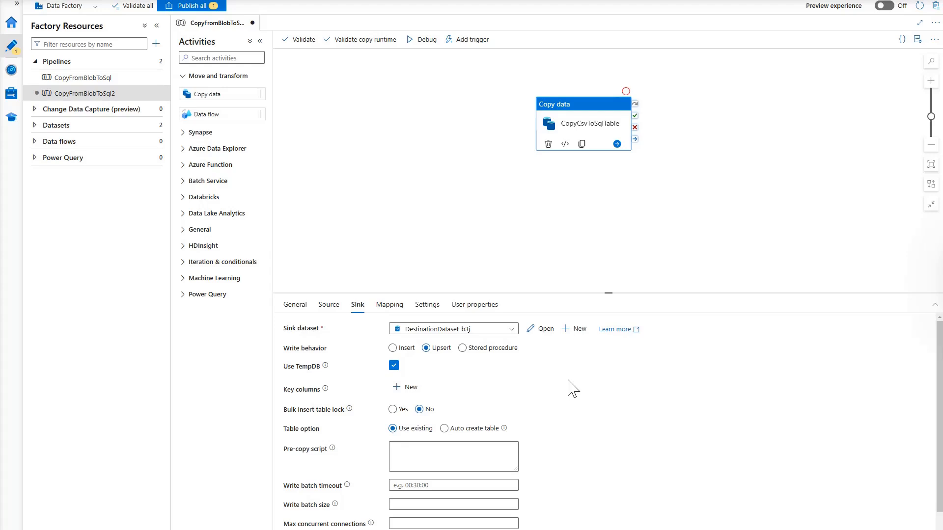
pyautogui.moveTo(408, 392)
pyautogui.scroll(-1, 559, 399)
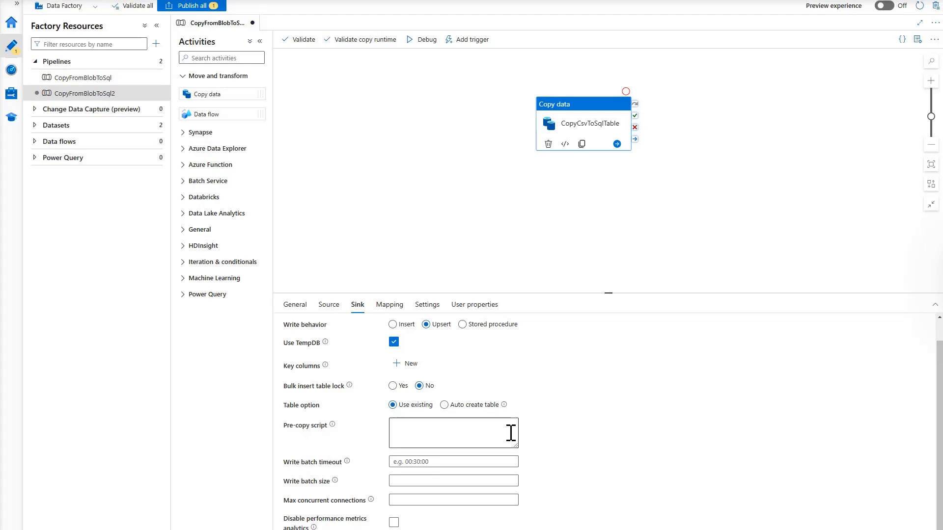
# Import schemas in Mapping and delete the empty-source ID row, leaving FirstName, LastName, Age
pyautogui.click(391, 310)
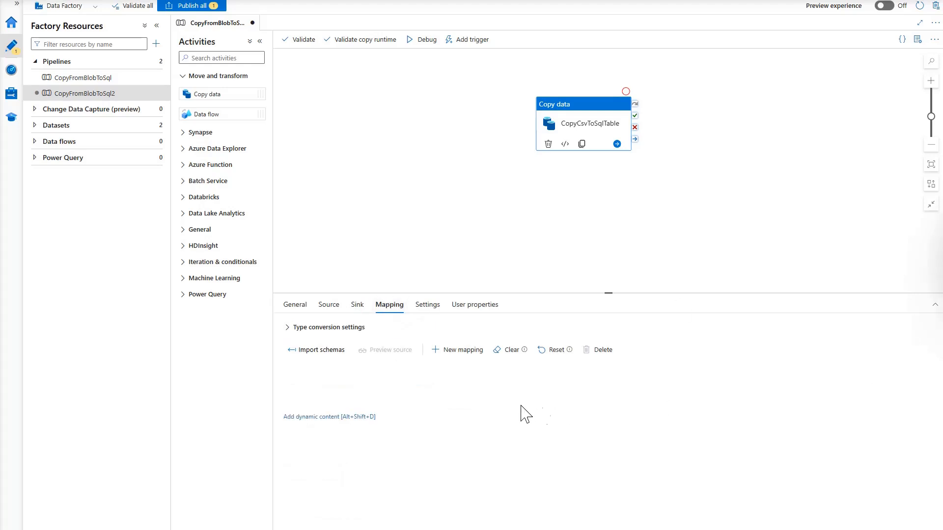
pyautogui.click(321, 351)
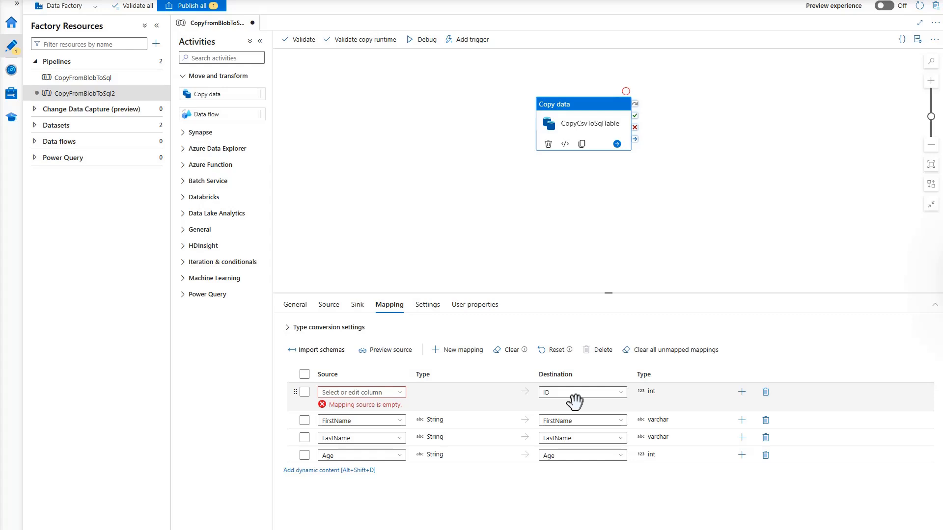
pyautogui.click(766, 392)
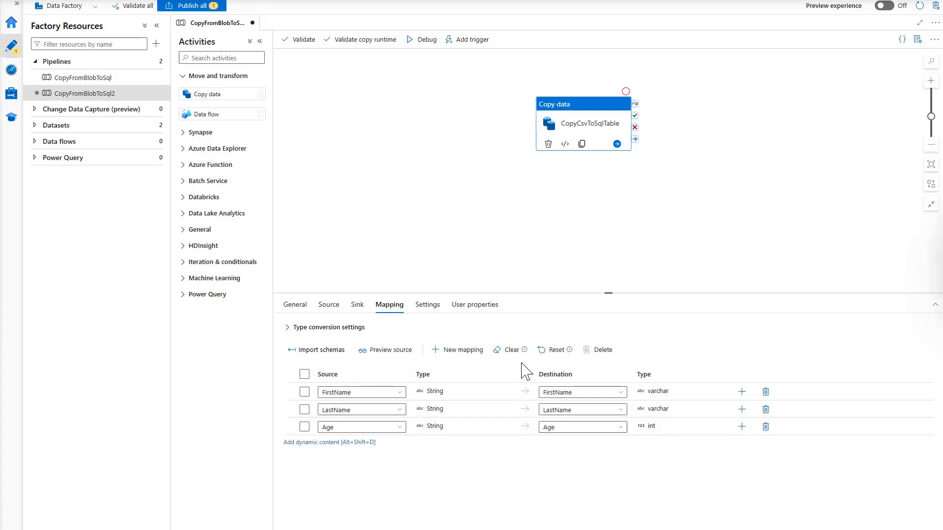
# Review the copy activity's Settings, left at Auto, then its empty User properties
pyautogui.click(427, 307)
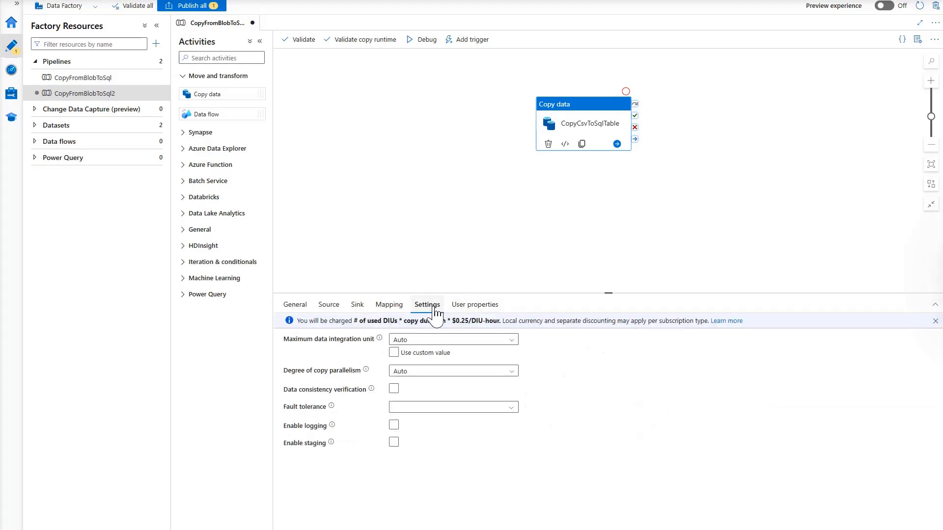
pyautogui.click(473, 309)
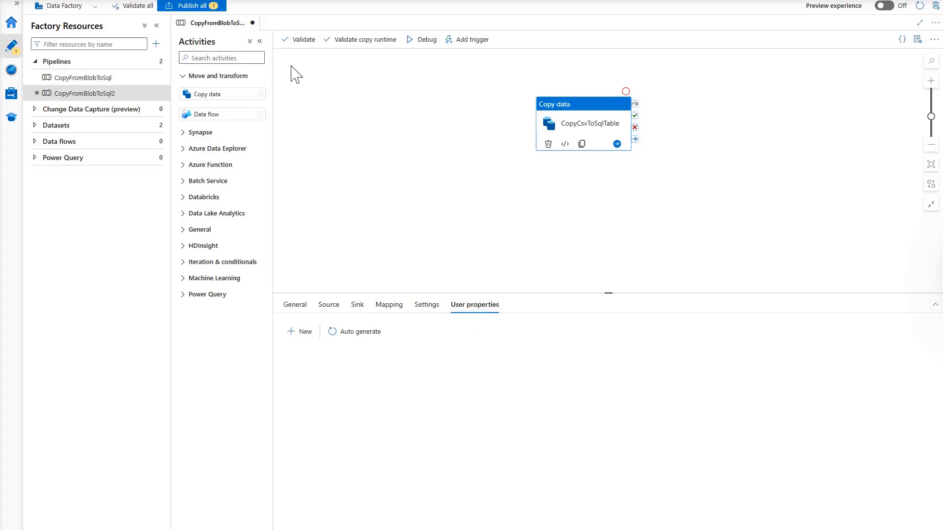
# Change the sink write behaviour from Upsert to Insert and revalidate the pipeline with no errors
pyautogui.click(304, 41)
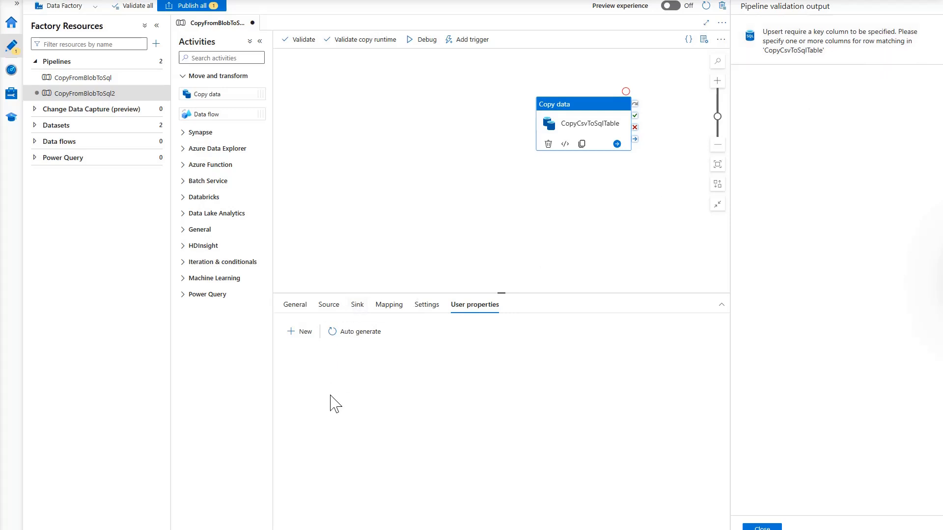
pyautogui.click(358, 306)
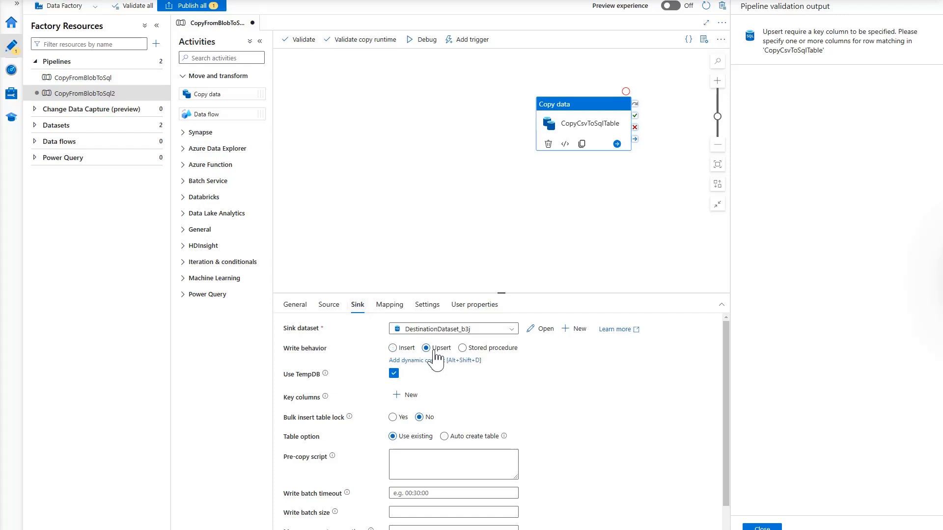
pyautogui.click(392, 348)
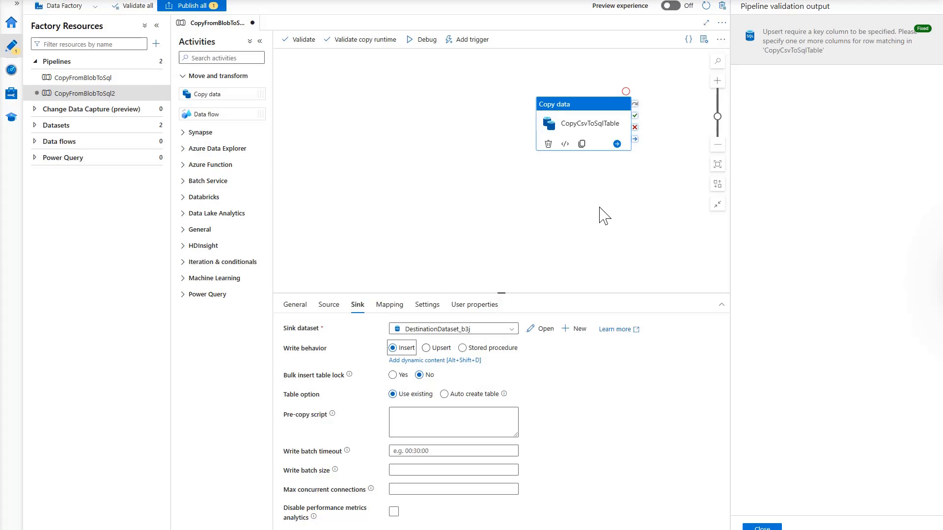
pyautogui.click(298, 42)
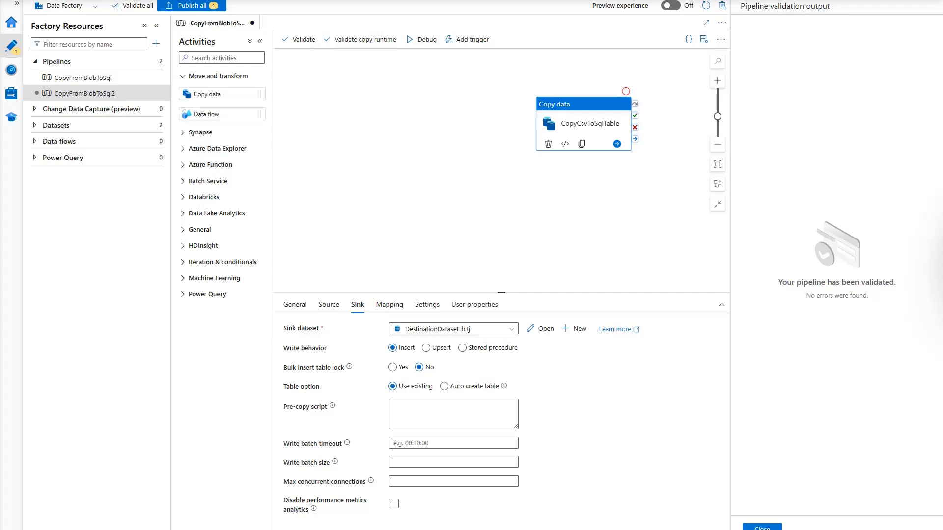
pyautogui.click(760, 528)
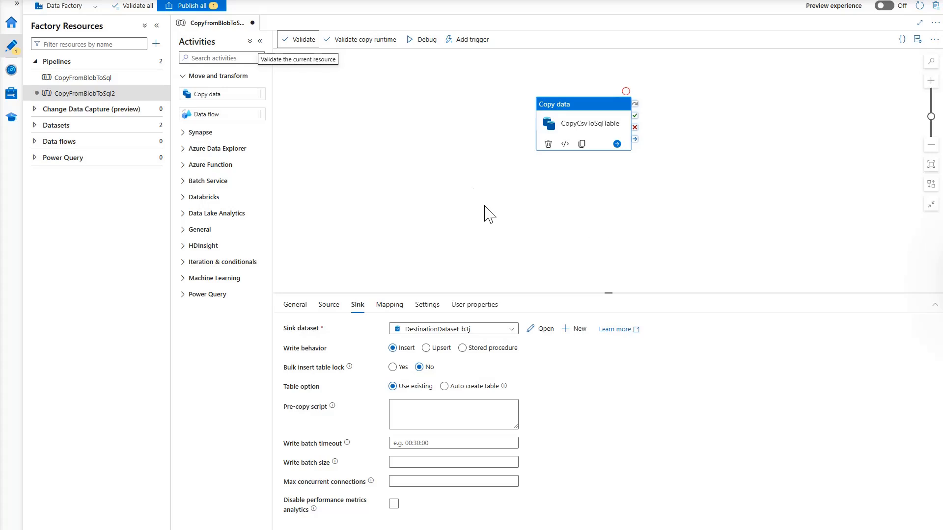
# Start a debug run of the CopyFromBlobToSql2 pipeline
pyautogui.click(420, 44)
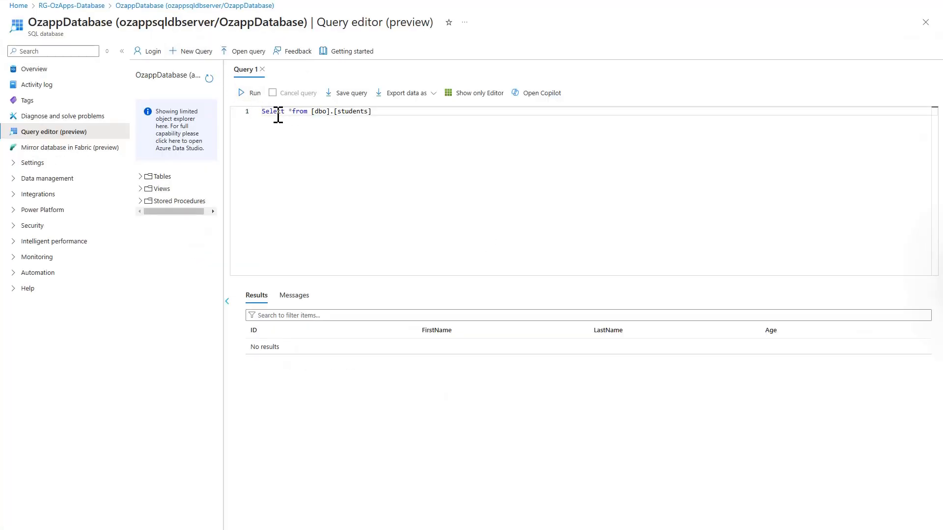
# Run Select * from [dbo].[students] in the SQL database Query editor
pyautogui.click(247, 97)
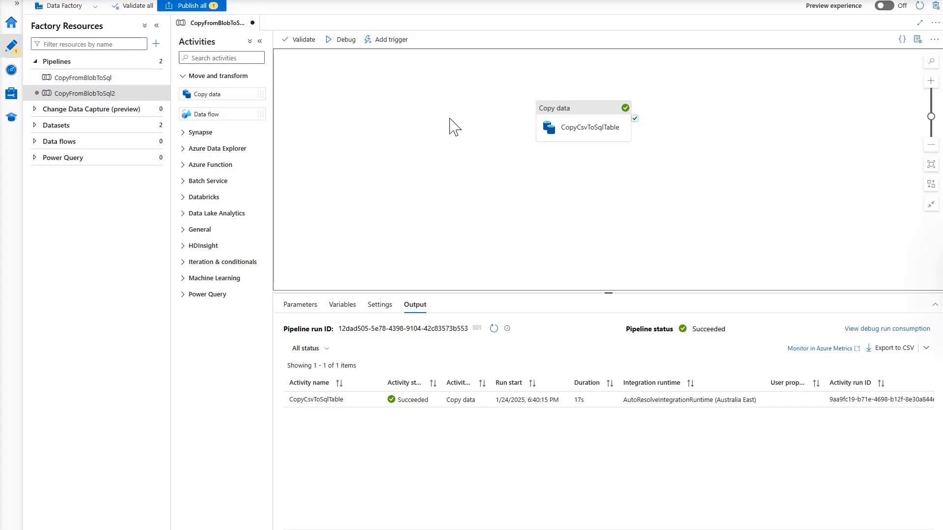
# Publish all pending changes, including the CopyFromBlobToSql2 pipeline, to the live factory
pyautogui.click(193, 6)
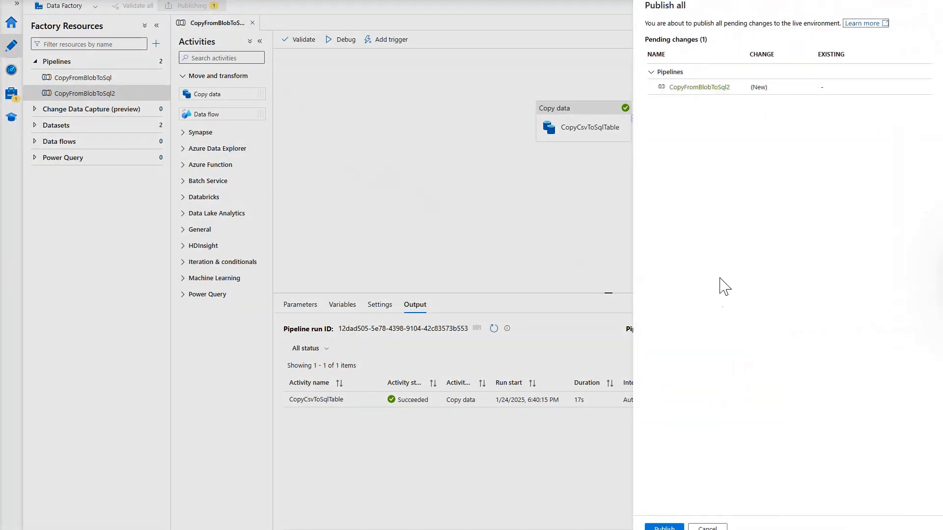
pyautogui.click(663, 528)
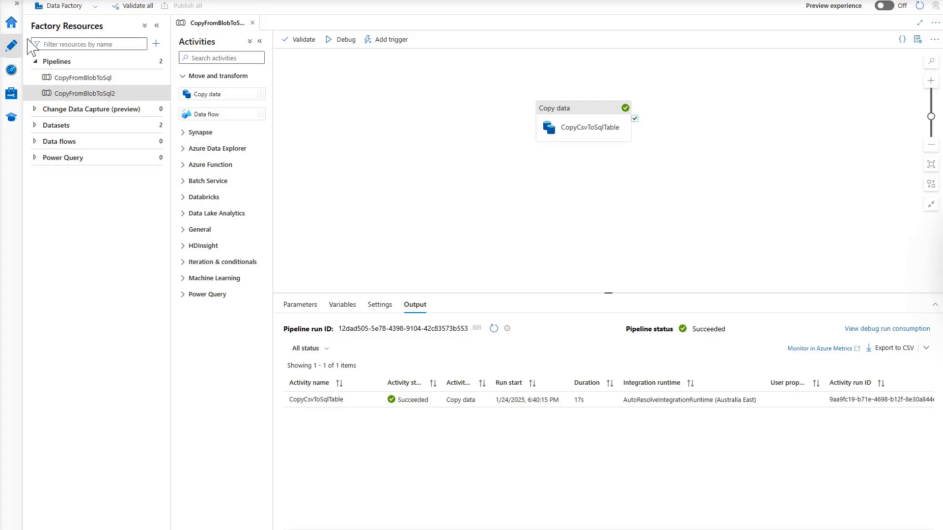
# Open the Monitor's pipeline runs list and refresh it
pyautogui.click(10, 28)
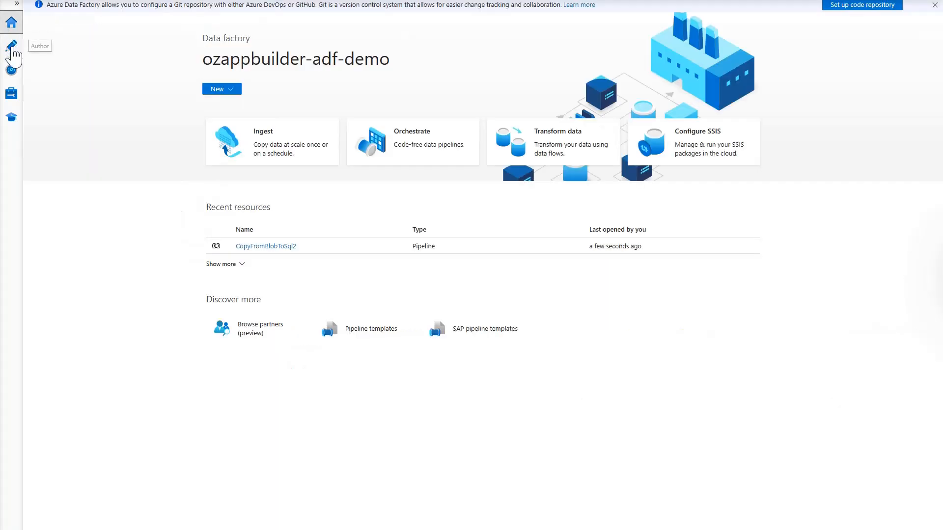
pyautogui.click(11, 72)
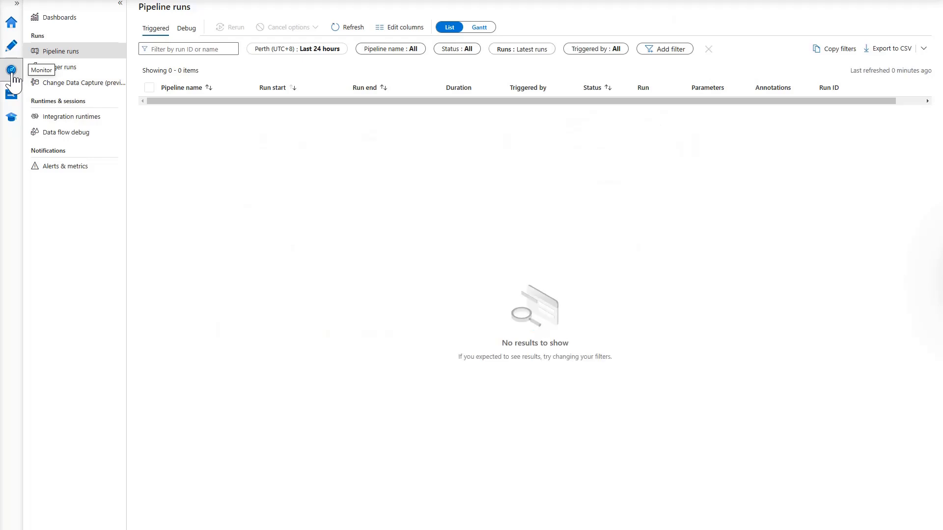
pyautogui.click(73, 58)
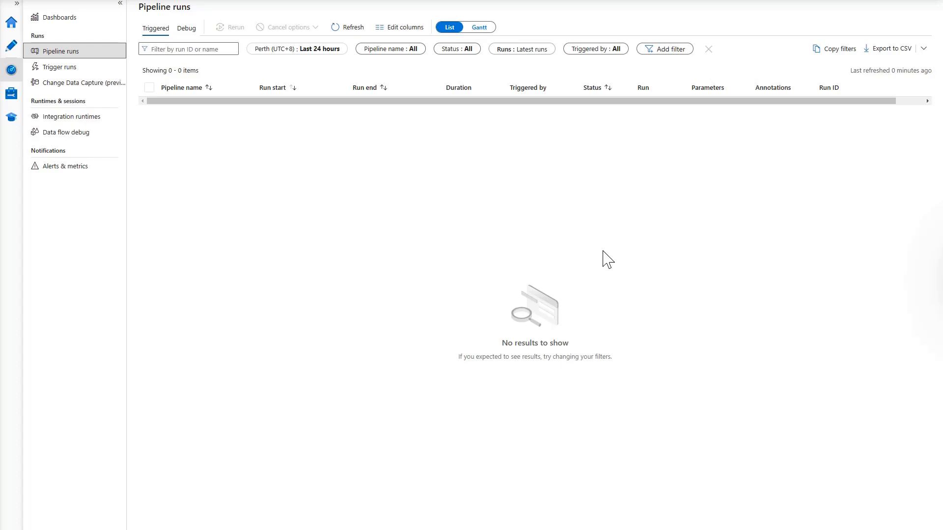
pyautogui.click(342, 28)
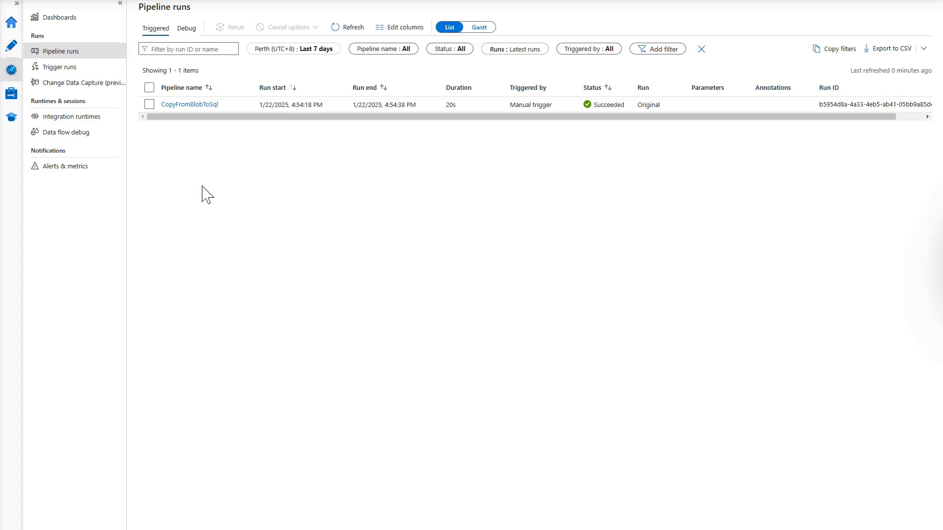
# Check the debug runs showing CopyFromBlobToSql2 succeeded in 20s, then return Home
pyautogui.click(187, 29)
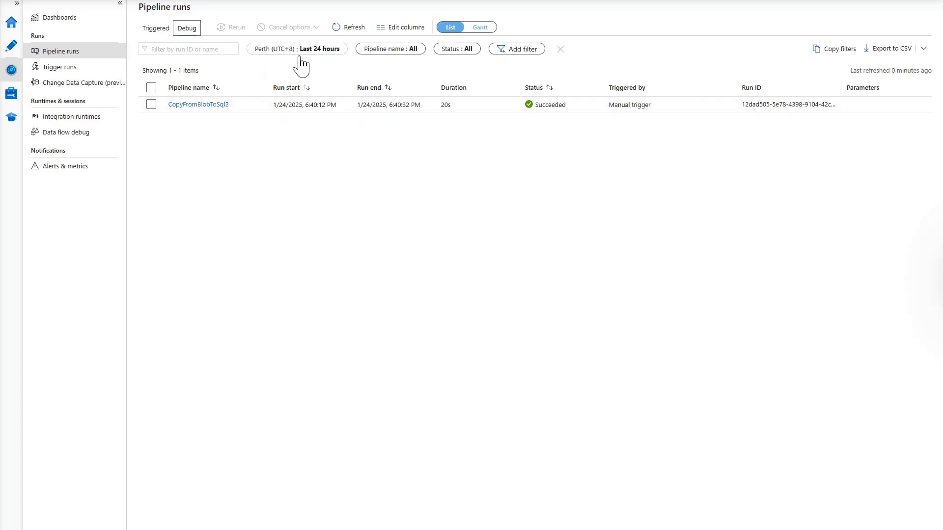
pyautogui.click(327, 55)
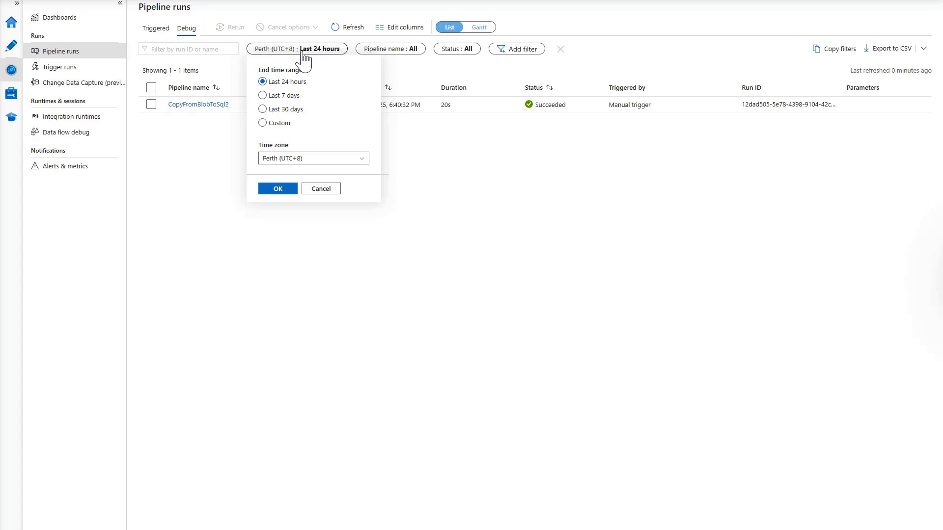
pyautogui.click(324, 190)
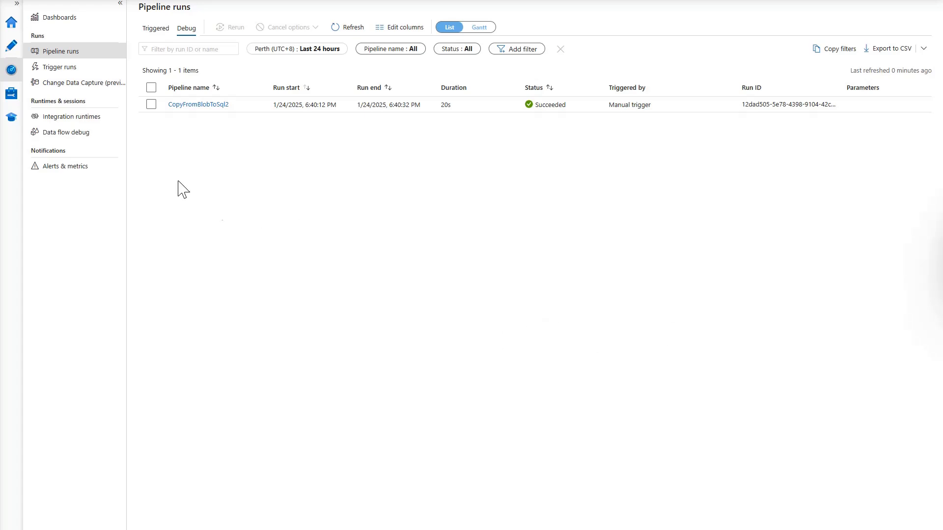
pyautogui.click(13, 23)
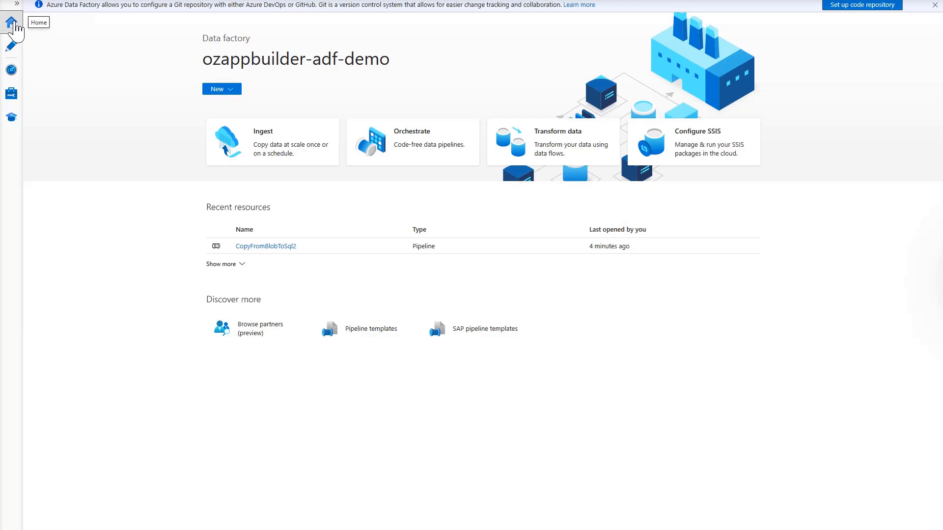
# Reopen CopyFromBlobToSql2 in Author and begin adding a new trigger
pyautogui.click(12, 47)
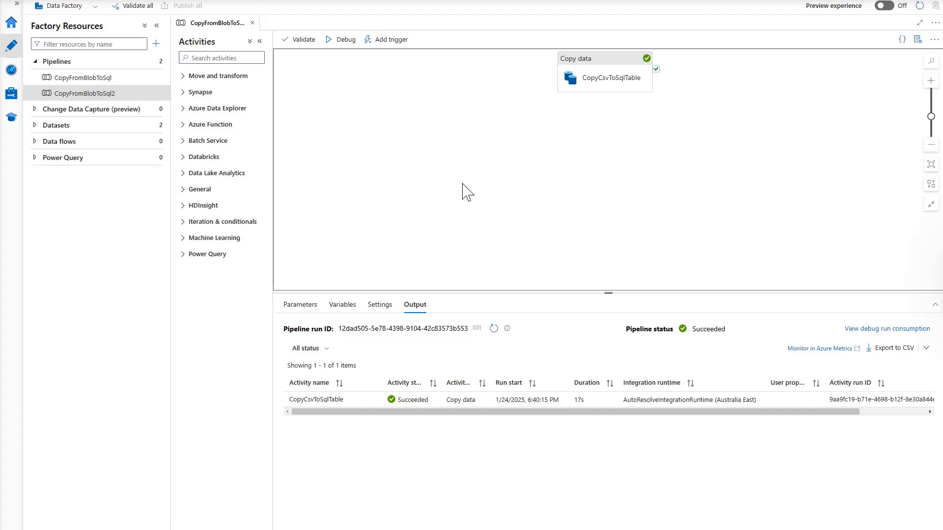
pyautogui.click(381, 42)
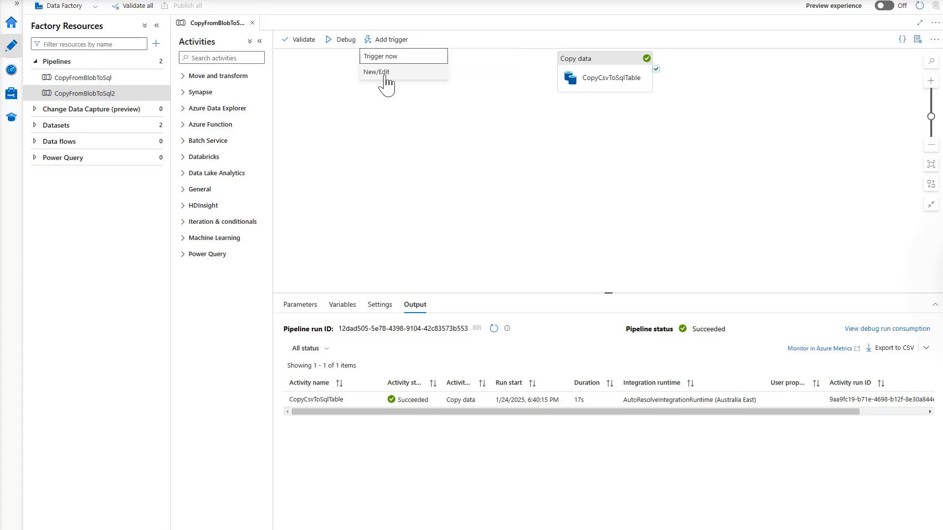
pyautogui.click(386, 73)
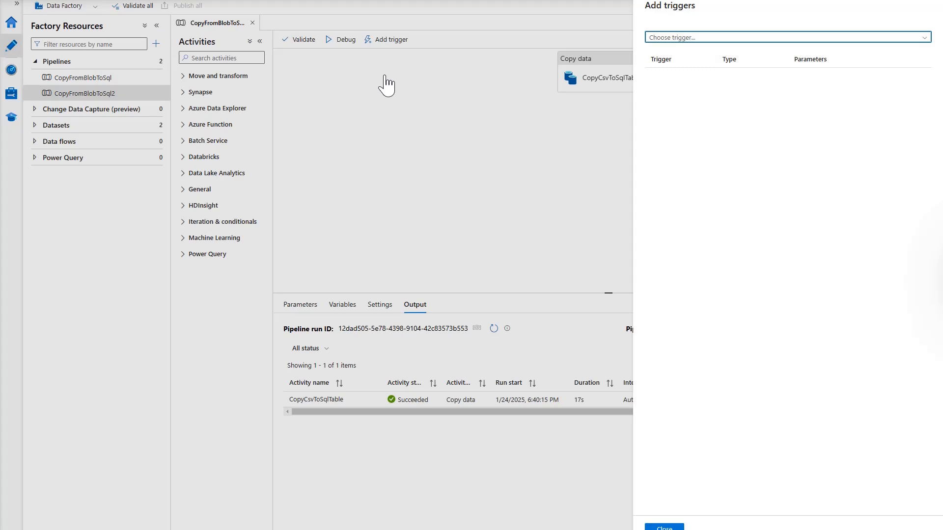
# Attach a new schedule trigger, trigger1, to the pipeline, recurring every 1 minute
pyautogui.click(914, 39)
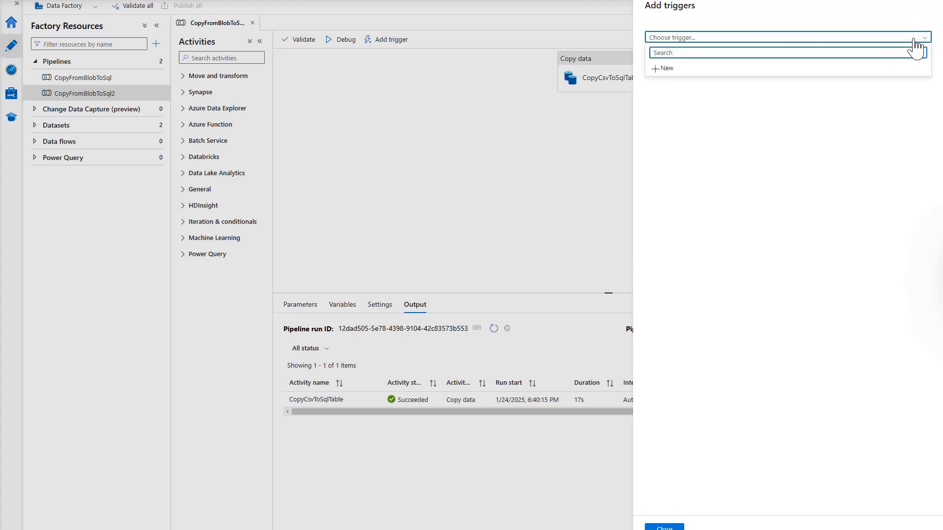
pyautogui.click(661, 69)
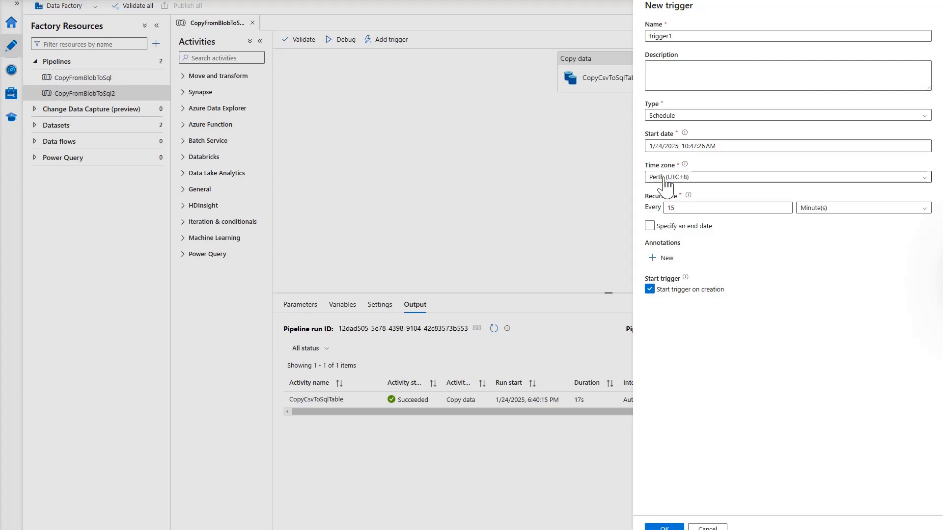
pyautogui.click(674, 209)
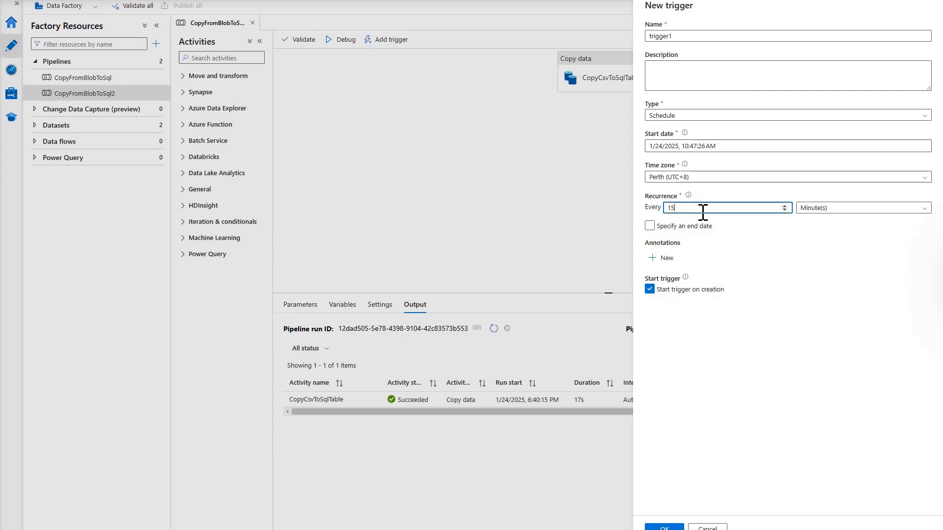
pyautogui.press('BackSpace')
pyautogui.click(761, 349)
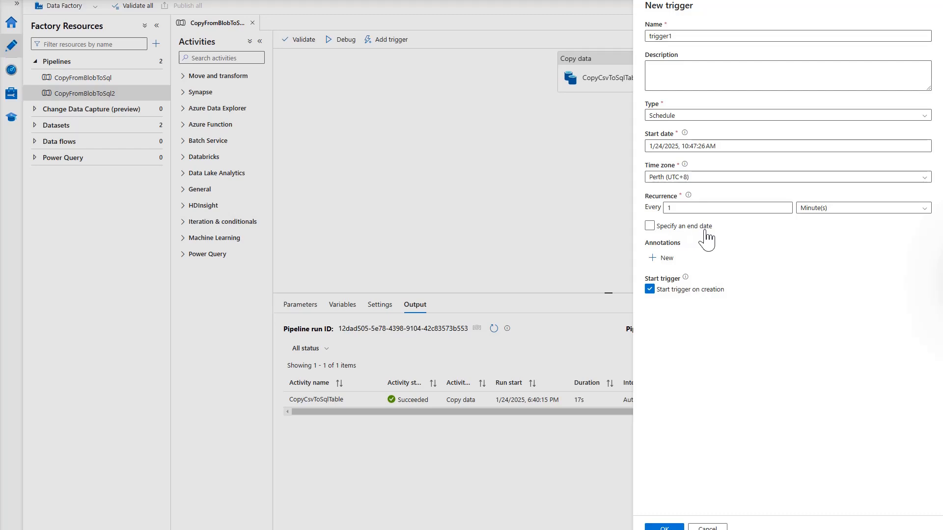
pyautogui.click(664, 528)
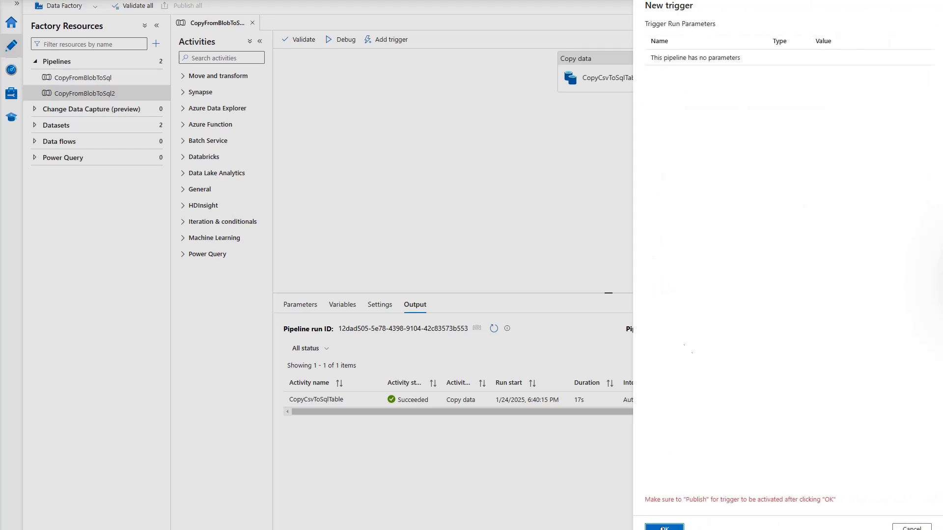
pyautogui.click(664, 528)
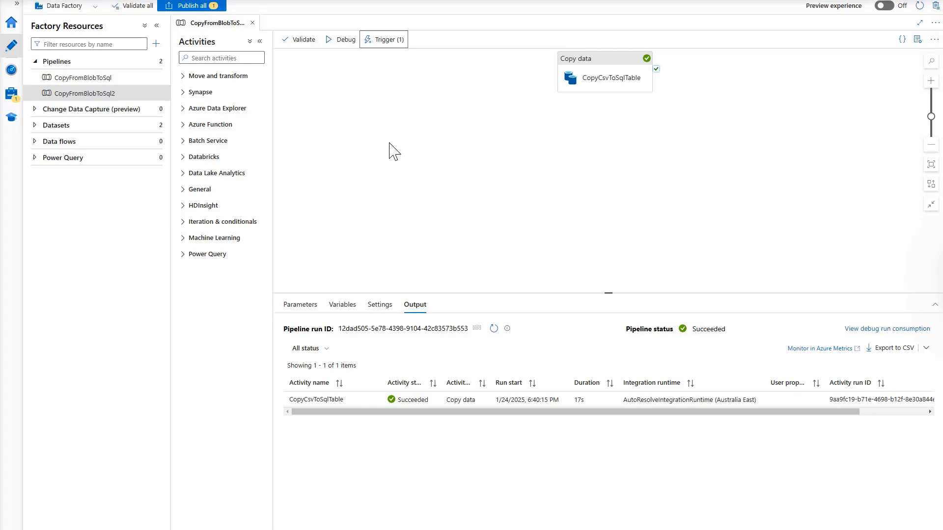
# Publish the pending trigger1 change to the live factory and go to the Monitor view
pyautogui.click(196, 7)
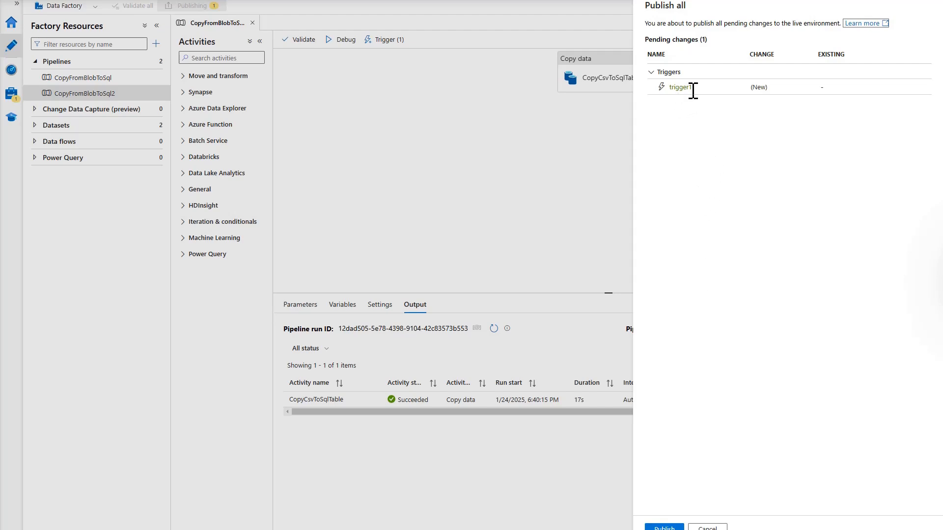
pyautogui.click(663, 528)
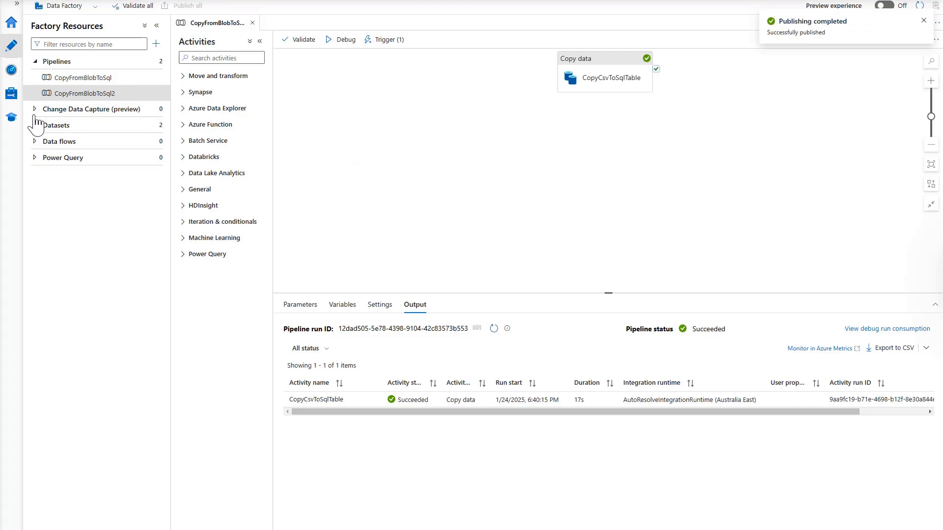
pyautogui.click(13, 74)
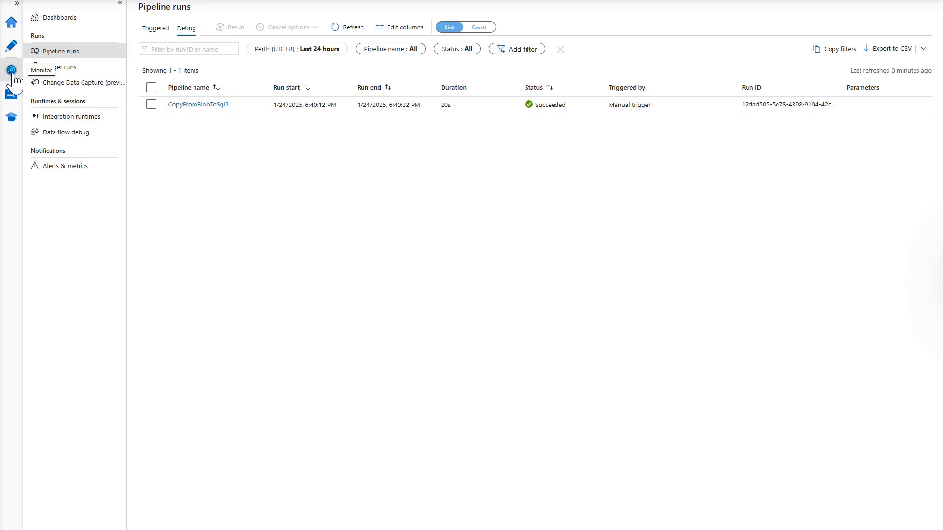
# Show triggered runs and refresh until CopyFromBlobToSql2's trigger1 run shows Succeeded in 17s
pyautogui.click(161, 29)
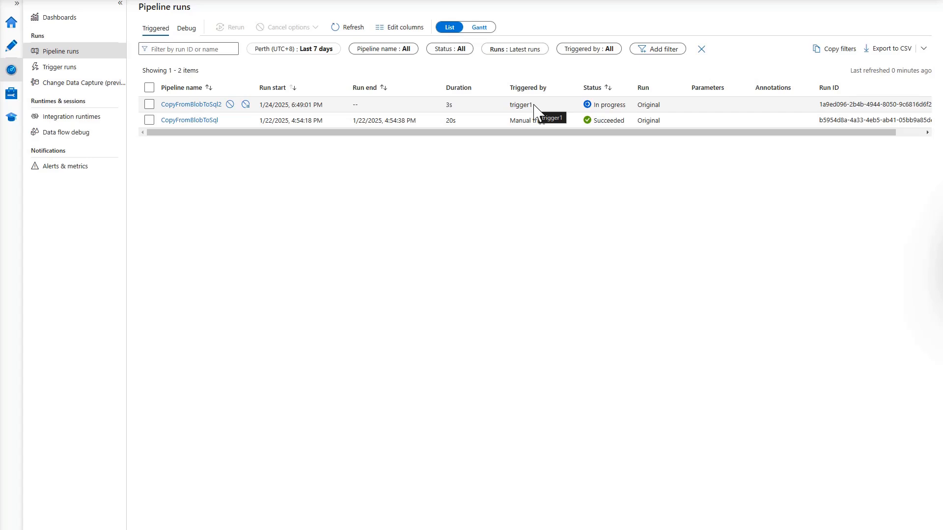
pyautogui.click(348, 28)
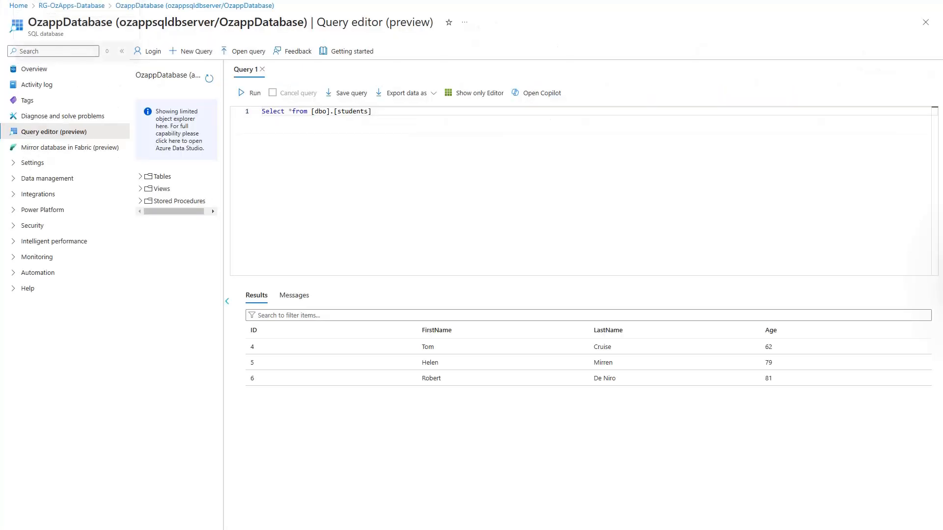
# Re-run the Select query on [dbo].[students] in OzappDatabase's Query editor
pyautogui.click(251, 94)
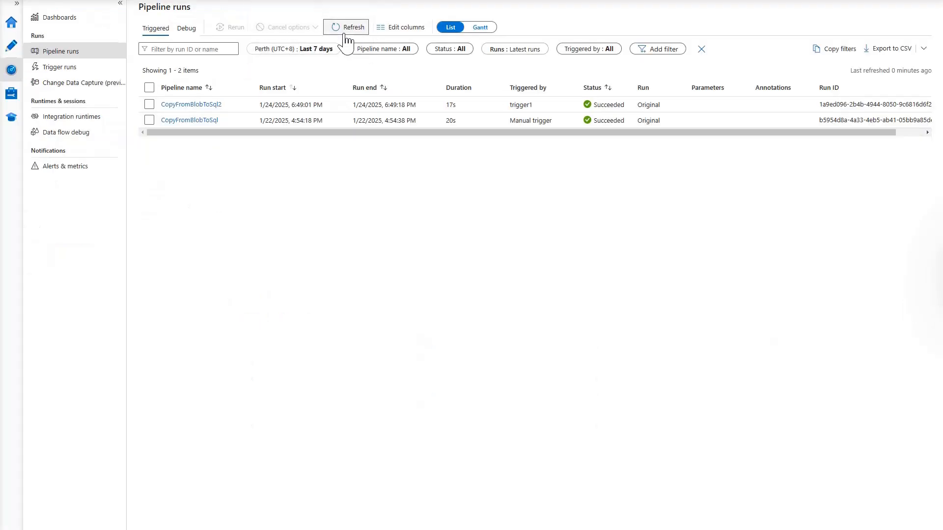
# Refresh until the second trigger1 run, started 6:50:01 PM, shows Succeeded in 16s
pyautogui.click(345, 33)
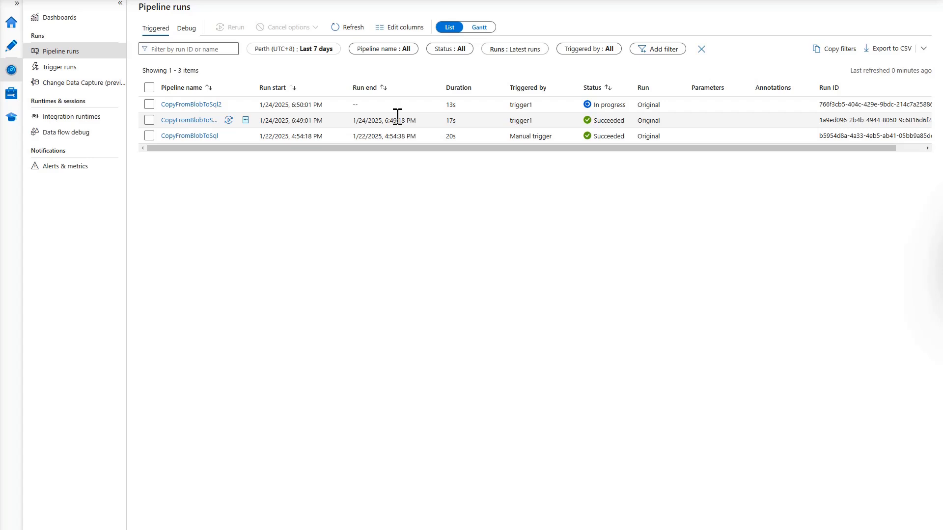
pyautogui.click(351, 28)
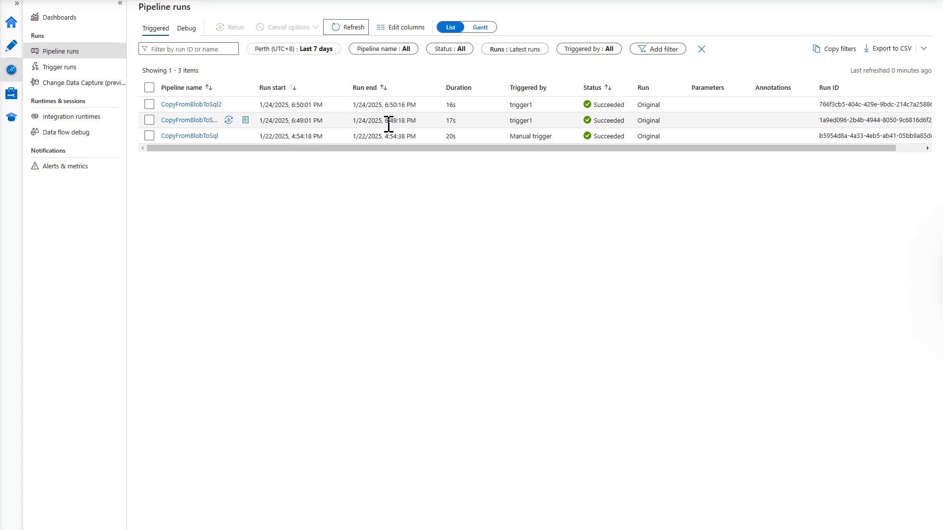
pyautogui.moveTo(386, 104); pyautogui.dragTo(399, 120)
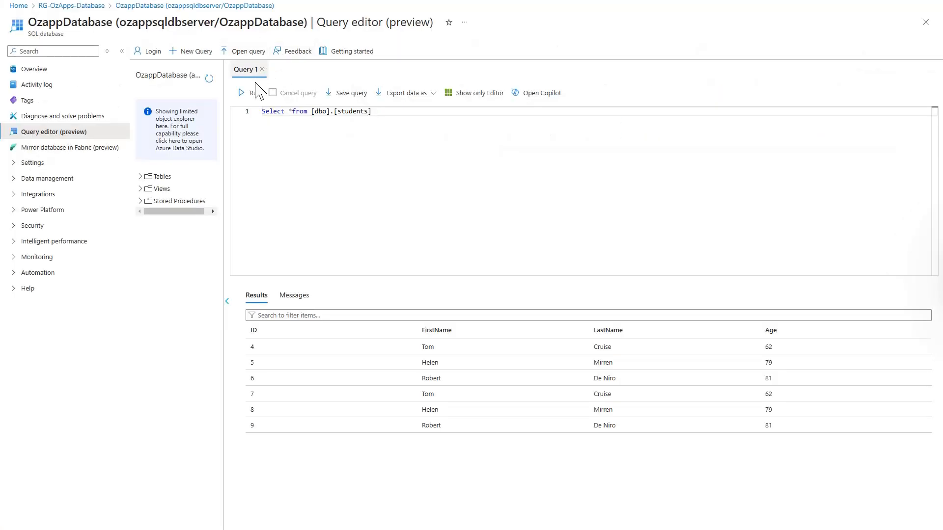
# Re-run the students query to confirm it now returns rows with IDs 4–12
pyautogui.click(253, 93)
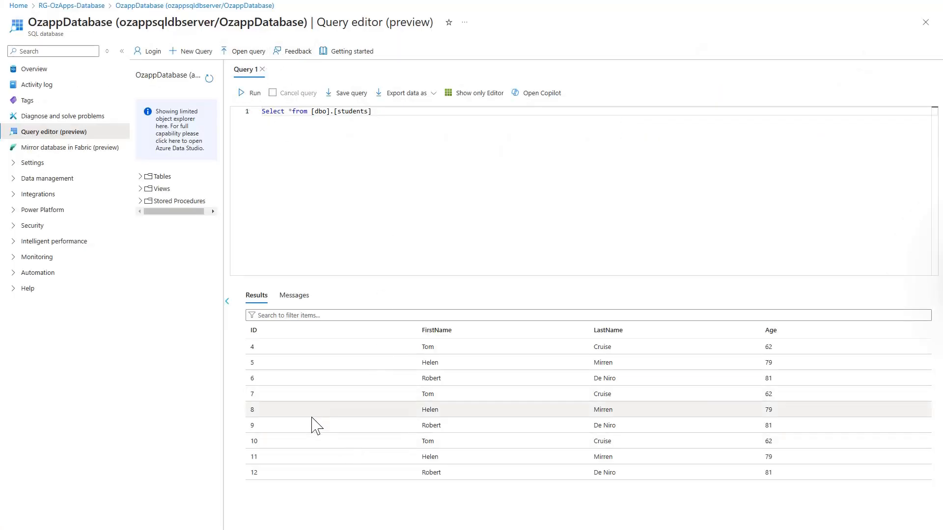
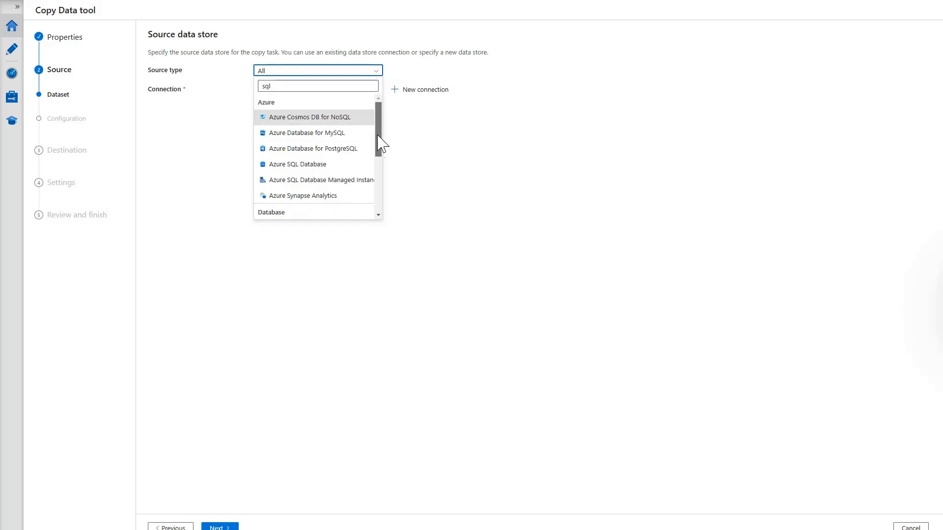
# Choose SQL server as the source type and start a new connection named OnPremSqlServerLinkedService
pyautogui.moveTo(381, 140); pyautogui.dragTo(379, 184)
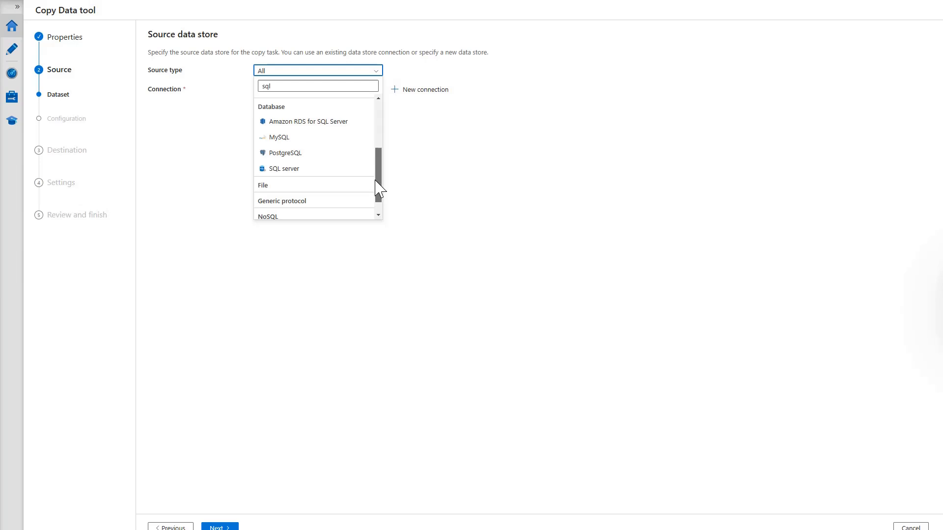
pyautogui.click(301, 168)
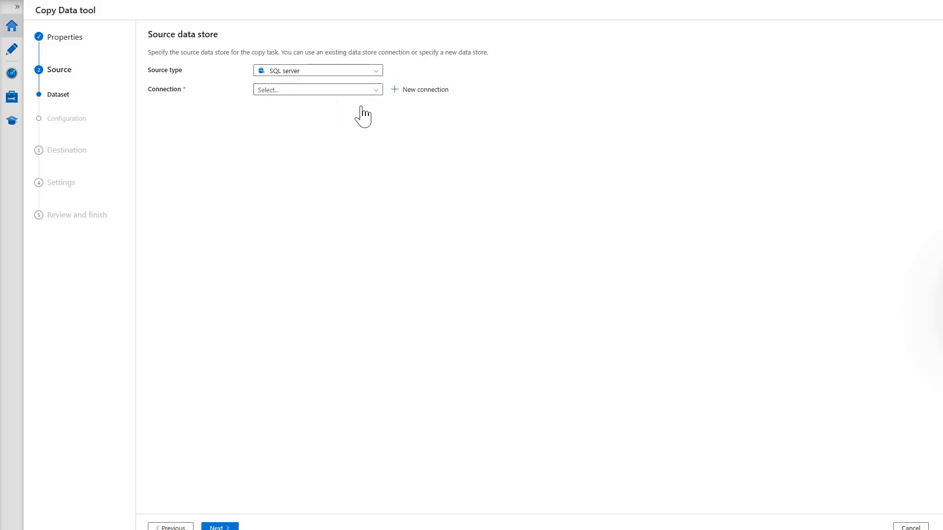
pyautogui.click(426, 90)
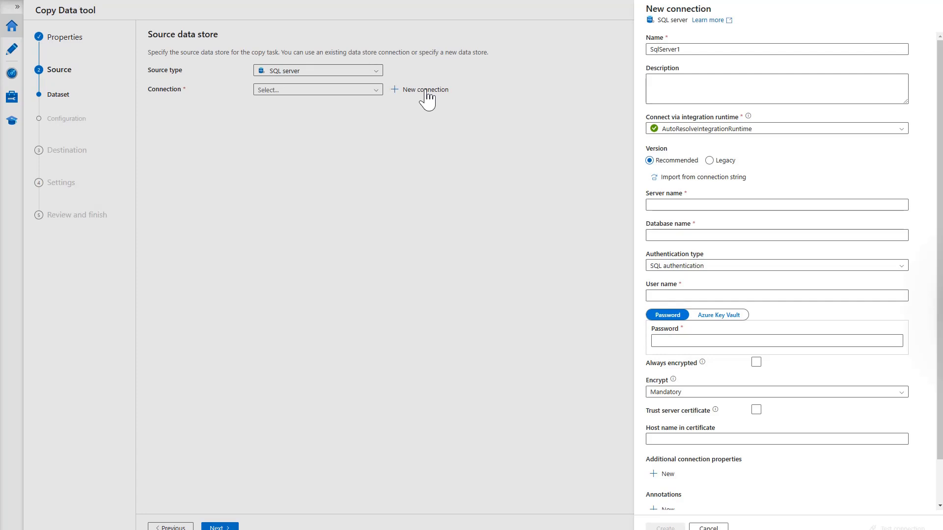
pyautogui.doubleClick(687, 50)
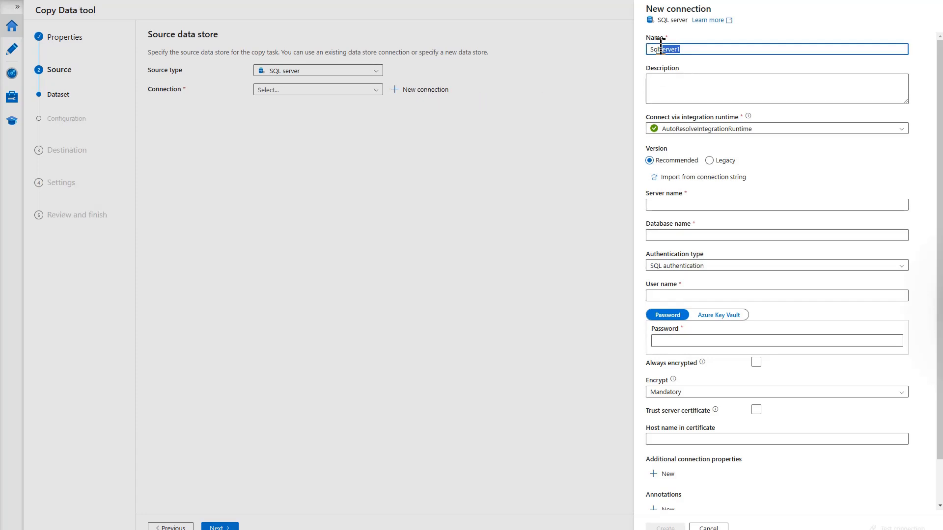
pyautogui.write('OnPremSqlServerLinkedService')
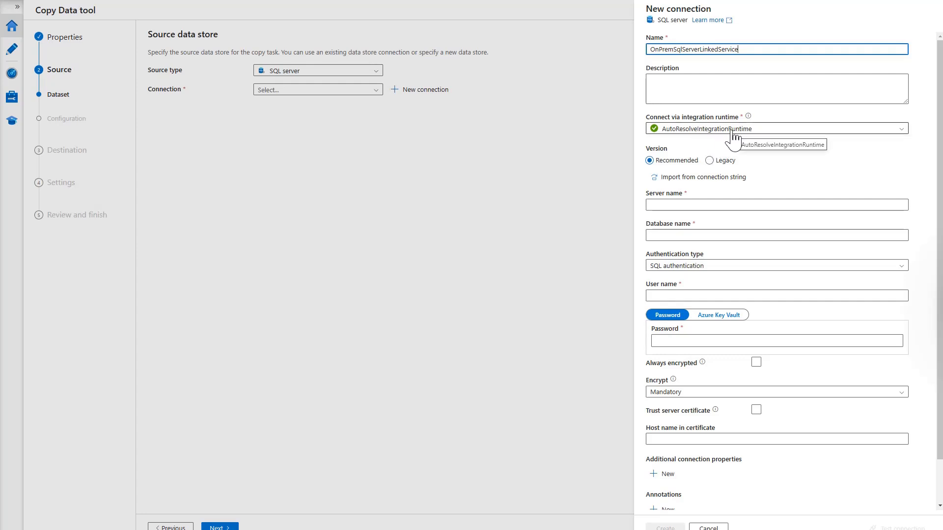
# Create a Self-Hosted integration runtime named OzAppDemoIntegrationRuntime for the connection
pyautogui.click(767, 130)
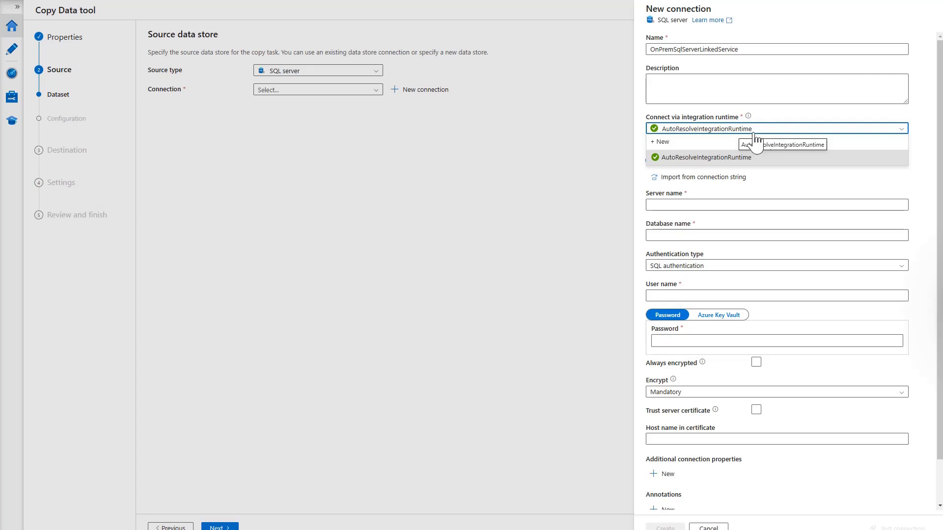
pyautogui.click(668, 142)
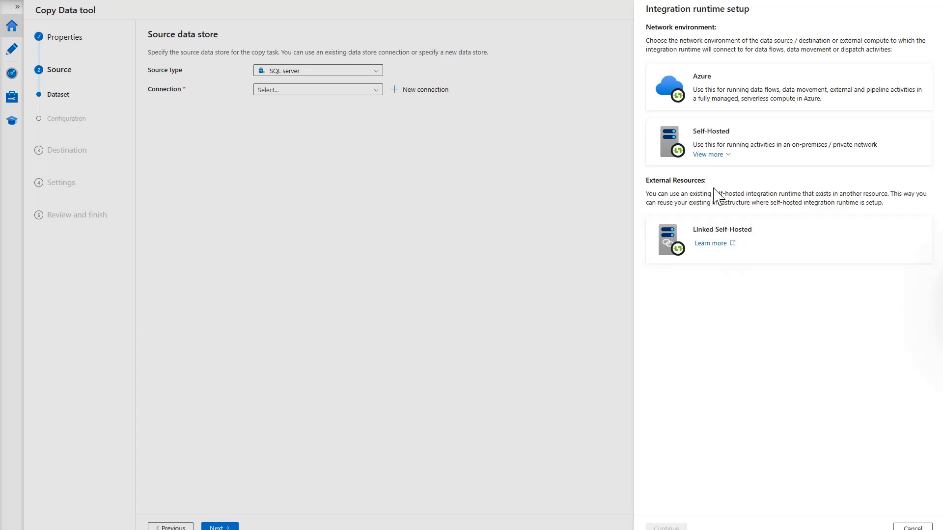
pyautogui.click(716, 143)
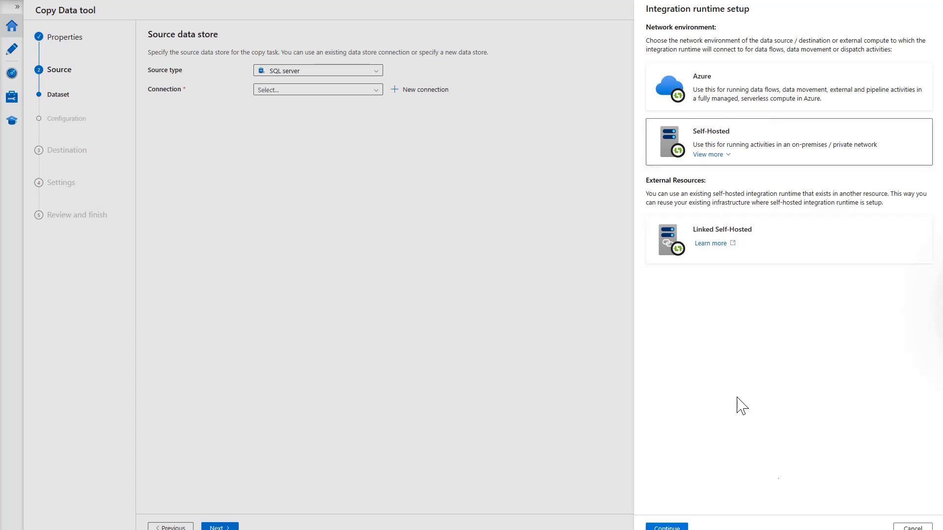
pyautogui.click(666, 528)
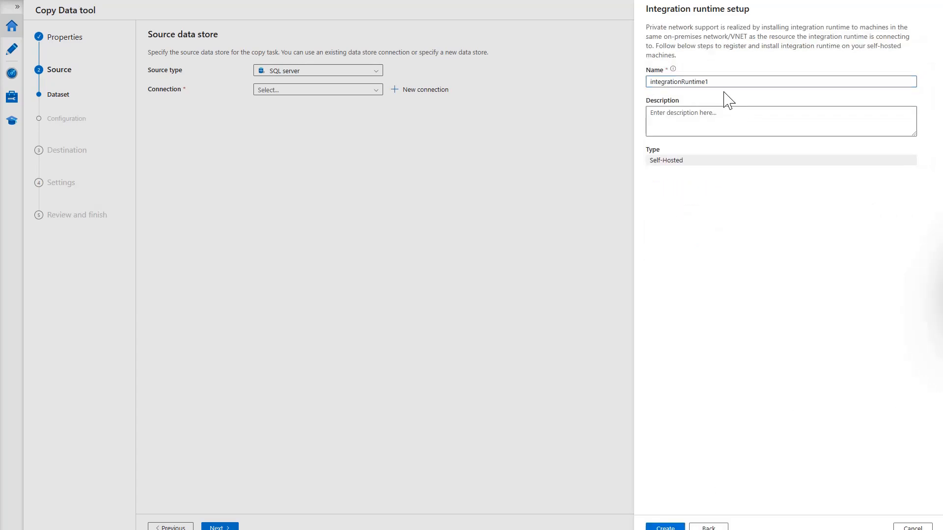
pyautogui.moveTo(717, 82); pyautogui.dragTo(643, 79)
pyautogui.write('OzAppDemoIntegrationRuntime')
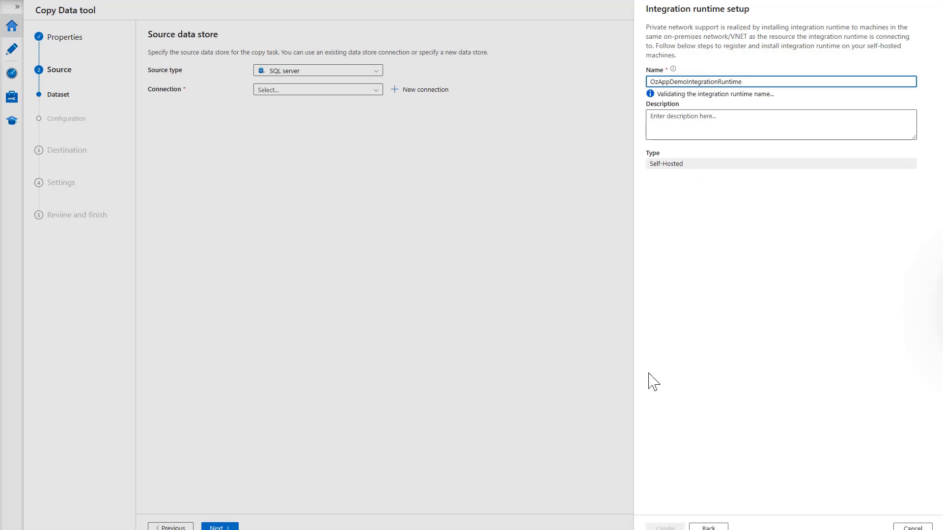
pyautogui.click(668, 527)
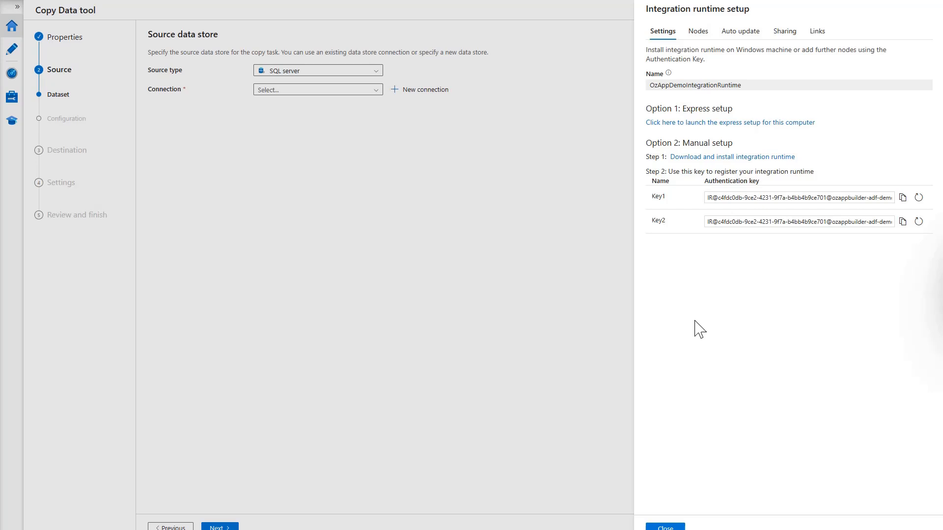
# Run the Option 1 express setup to install and register OzAppDemoIntegrationRuntime on this computer
pyautogui.click(753, 124)
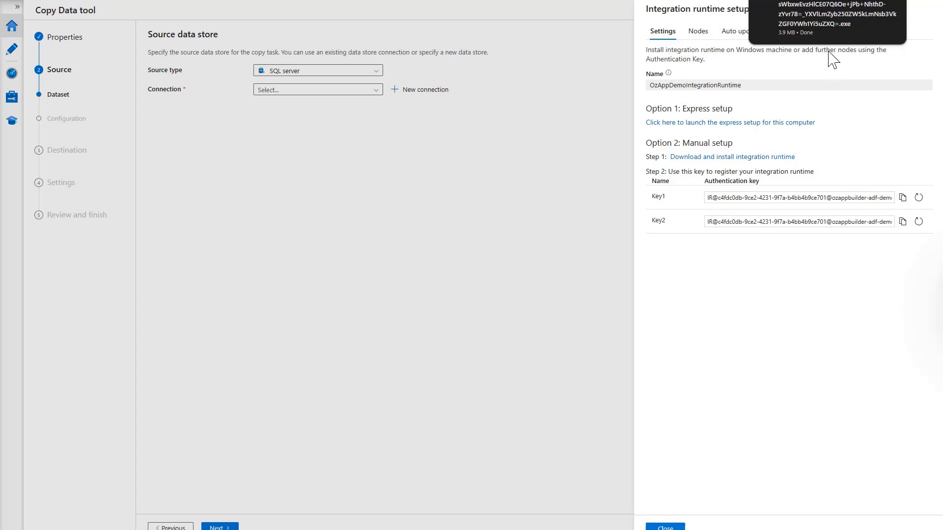
pyautogui.click(812, 16)
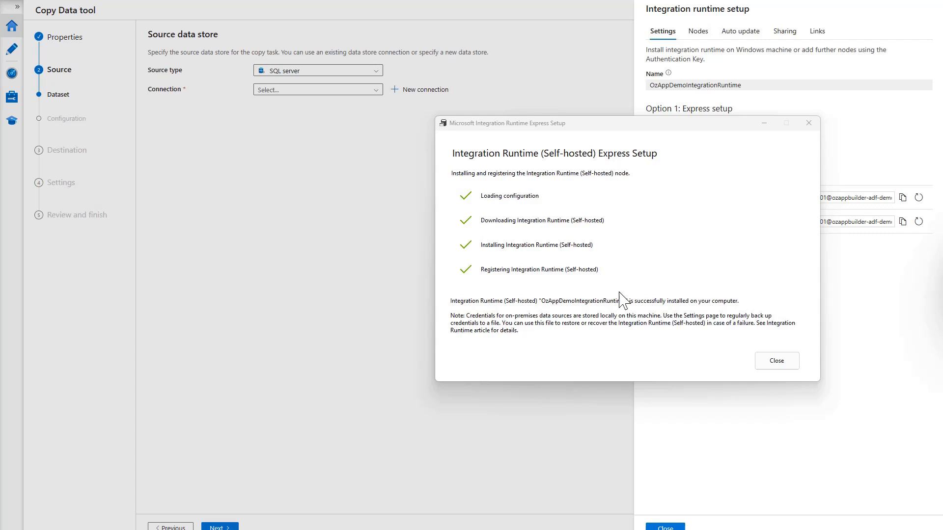
pyautogui.click(780, 365)
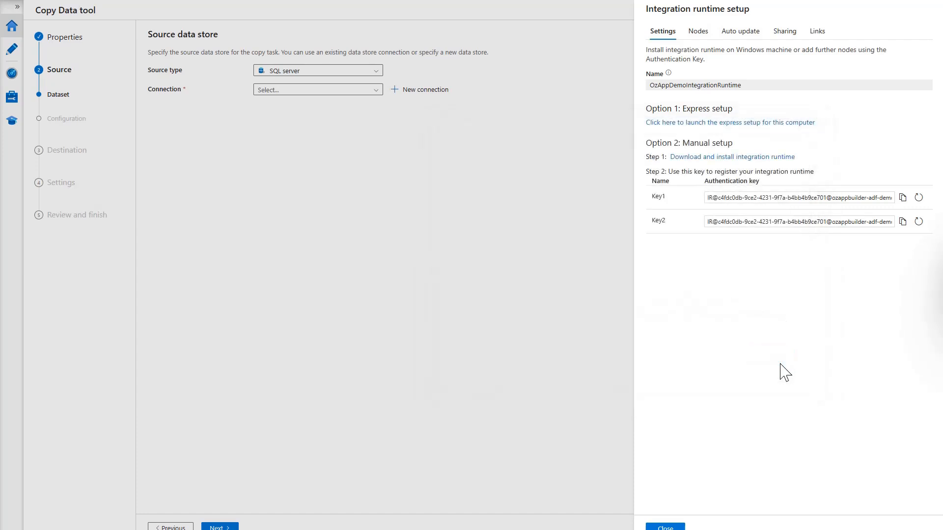
# Keep OzAppDemoIntegrationRuntime as the connection's runtime, refresh its status, then switch to SSMS
pyautogui.click(670, 528)
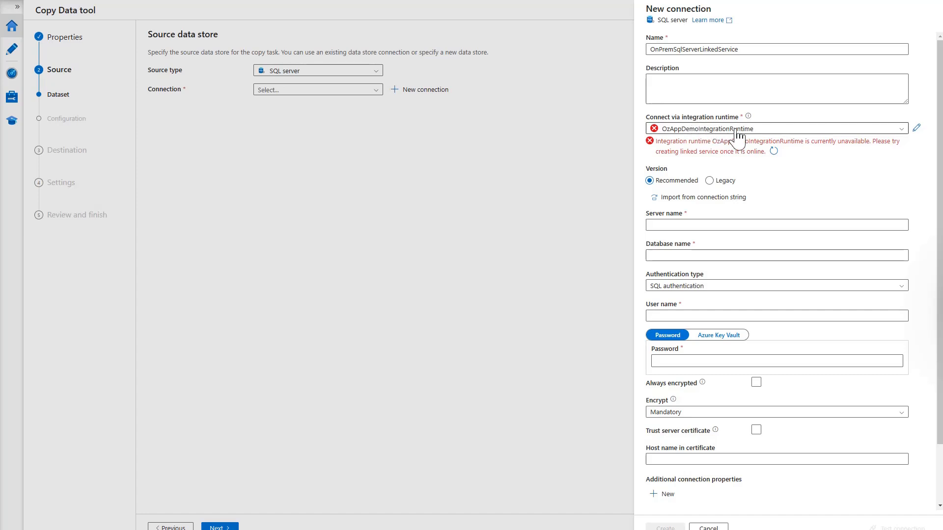
pyautogui.click(770, 130)
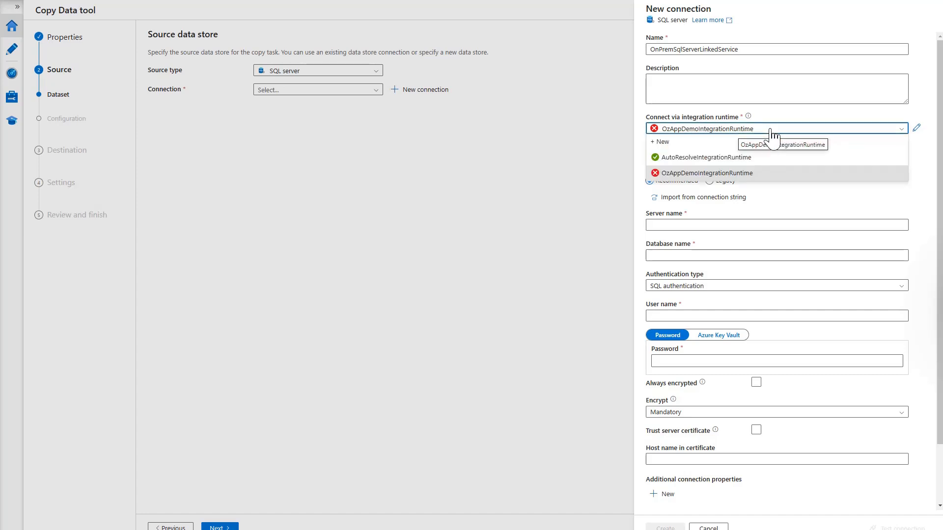
pyautogui.click(746, 174)
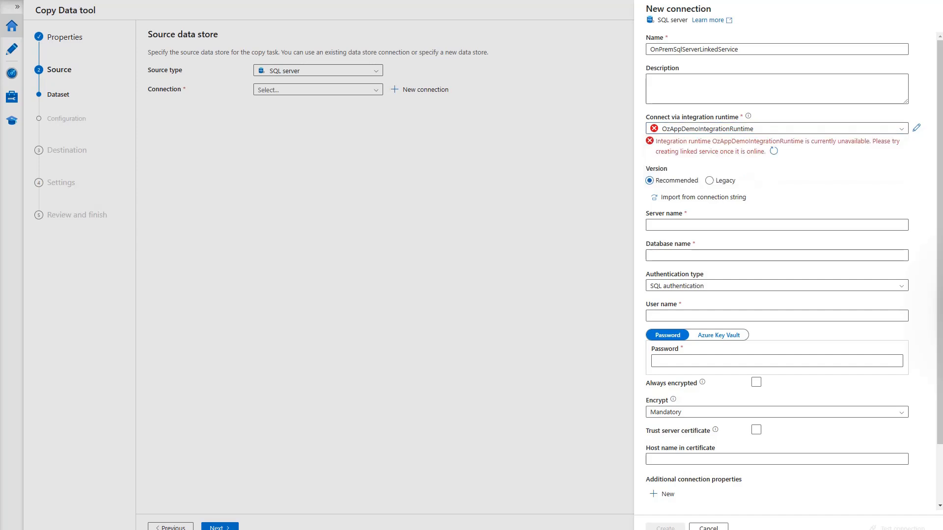
pyautogui.click(773, 152)
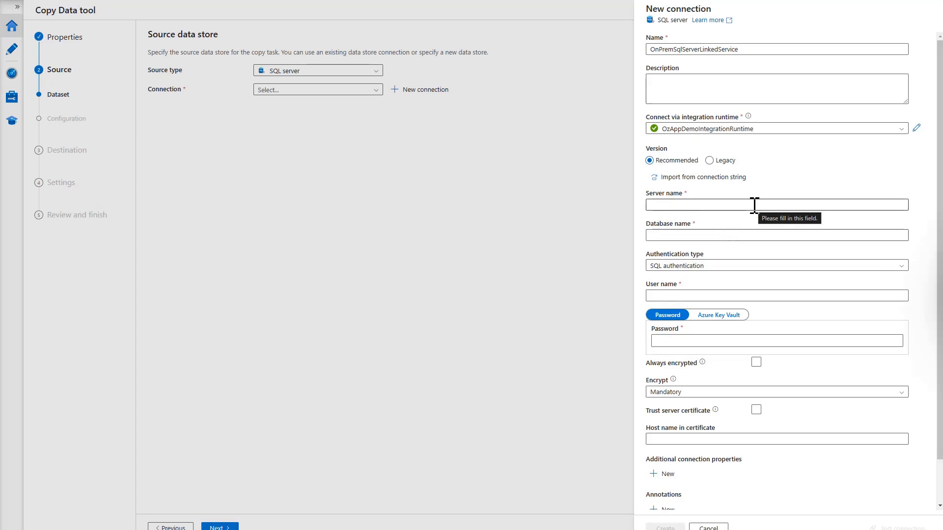
pyautogui.click(686, 205)
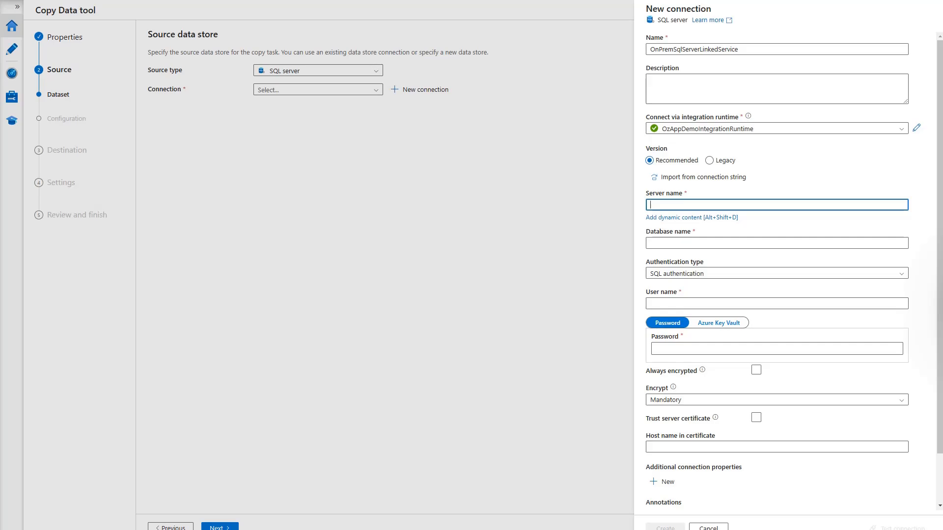
pyautogui.hotkey('alt', 'Tab')
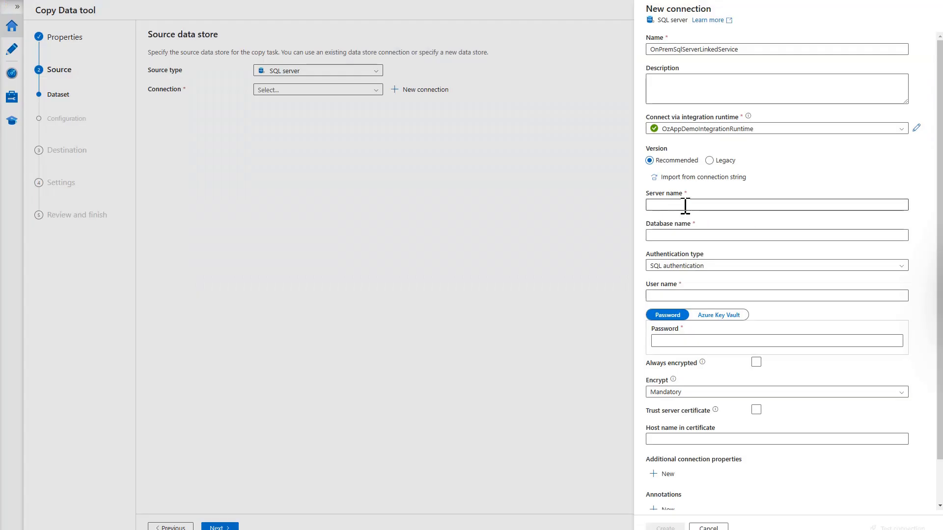
# Enter localhost\MSSQLSERVER02 as the server name and start typing 'Ozap' as the database name
pyautogui.click(685, 204)
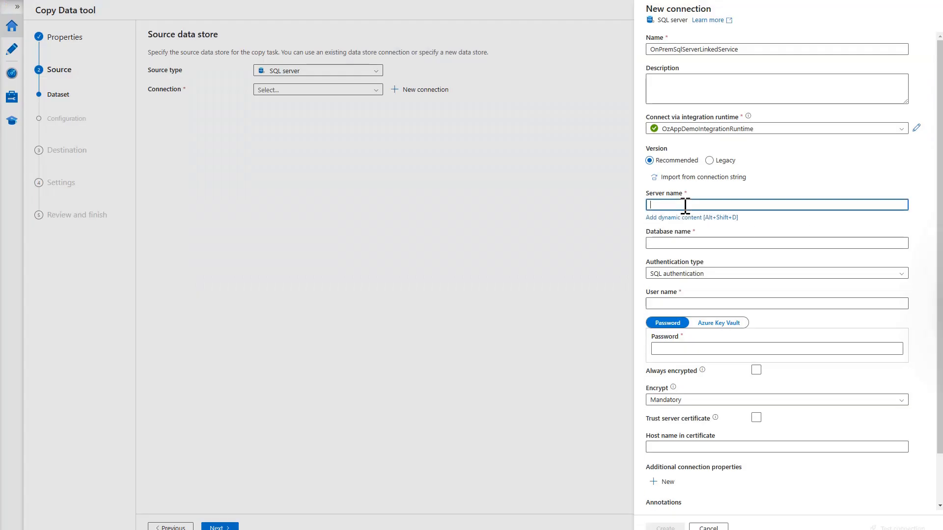
pyautogui.write('localhost\\MSSQLSERVER02')
pyautogui.click(663, 242)
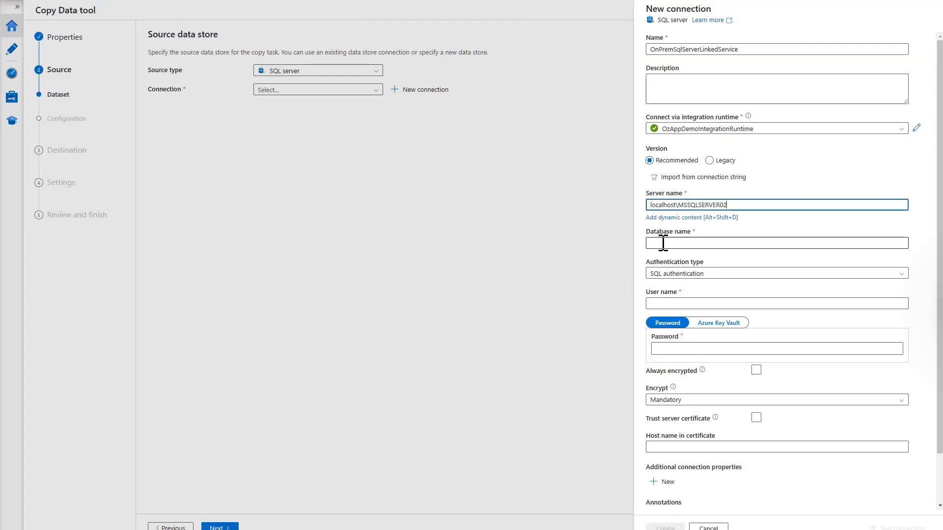
pyautogui.write('Oz')
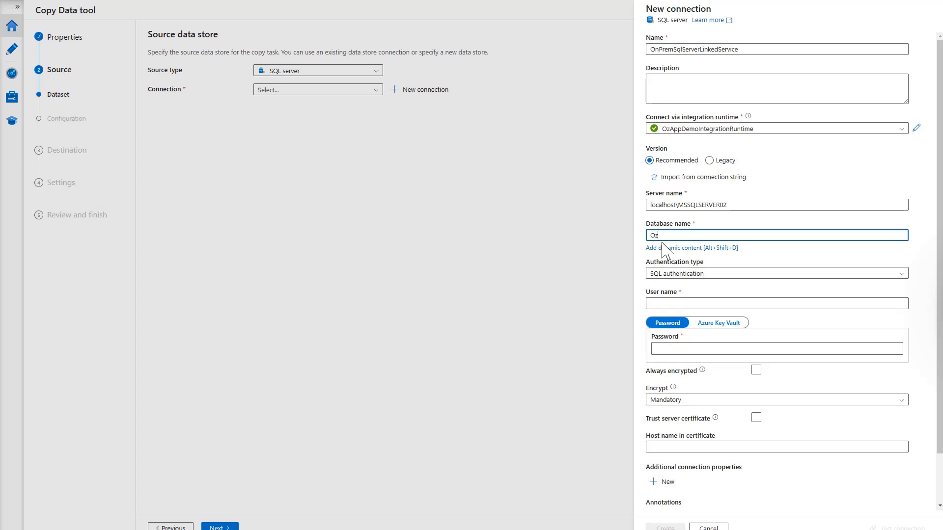
pyautogui.write('ap')
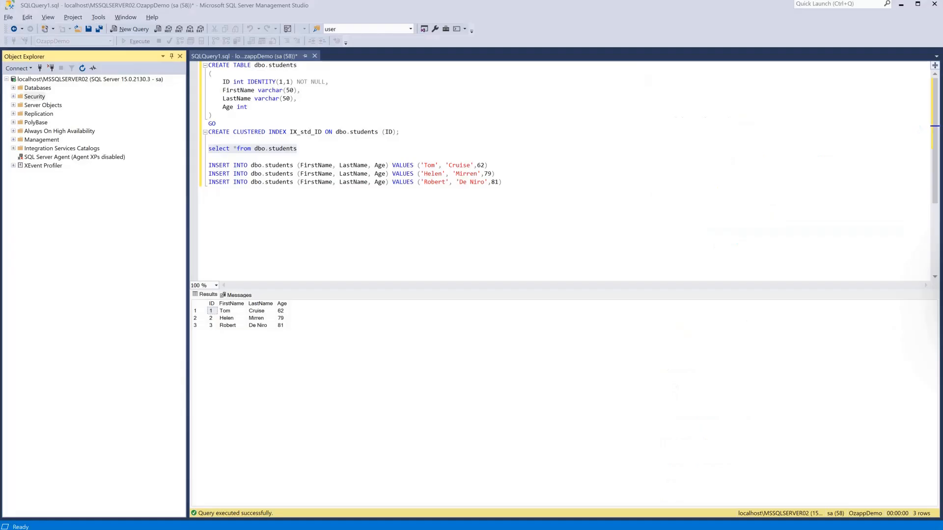
# Start a new server login under Security > Logins and enter its login name
pyautogui.click(13, 97)
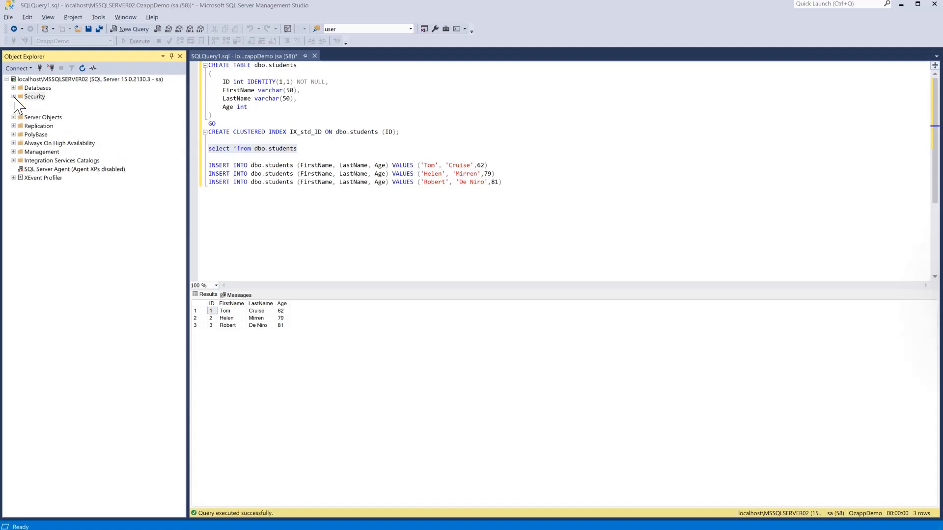
pyautogui.click(29, 96)
pyautogui.click(38, 106)
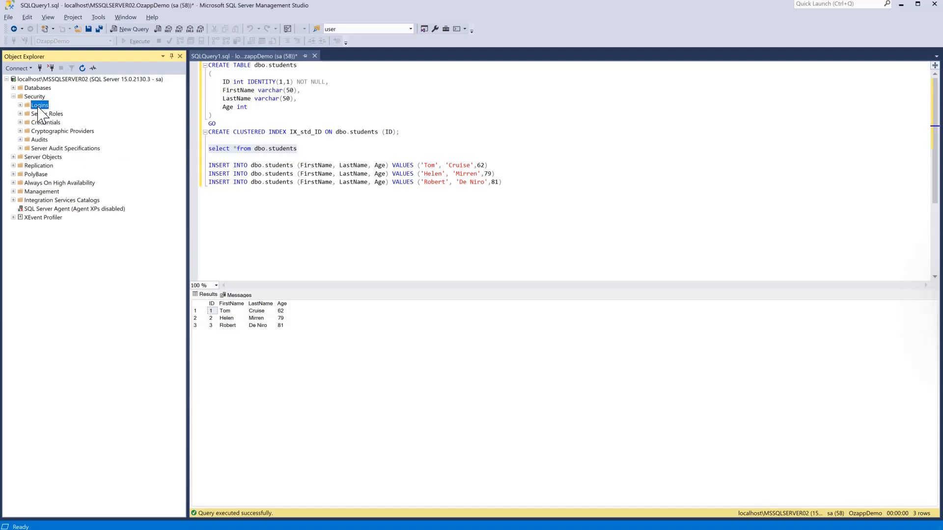
pyautogui.rightClick(42, 110)
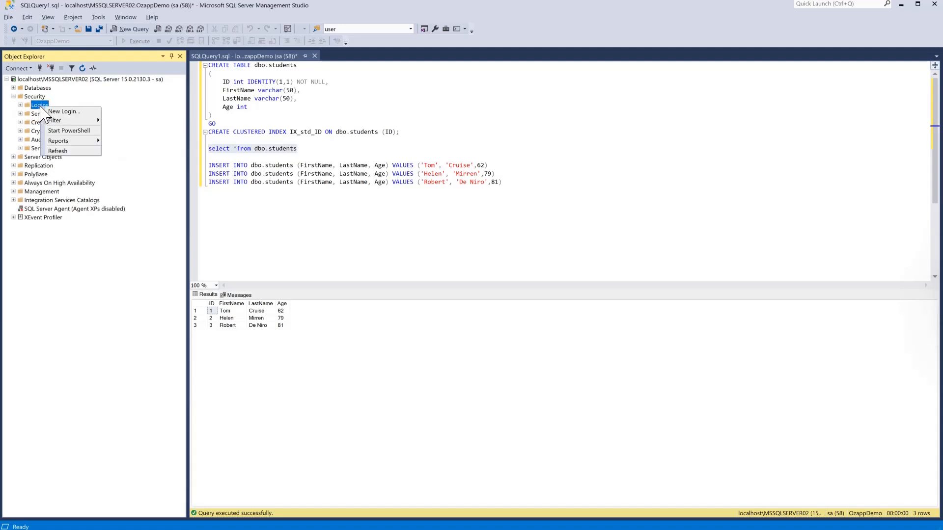
pyautogui.click(64, 112)
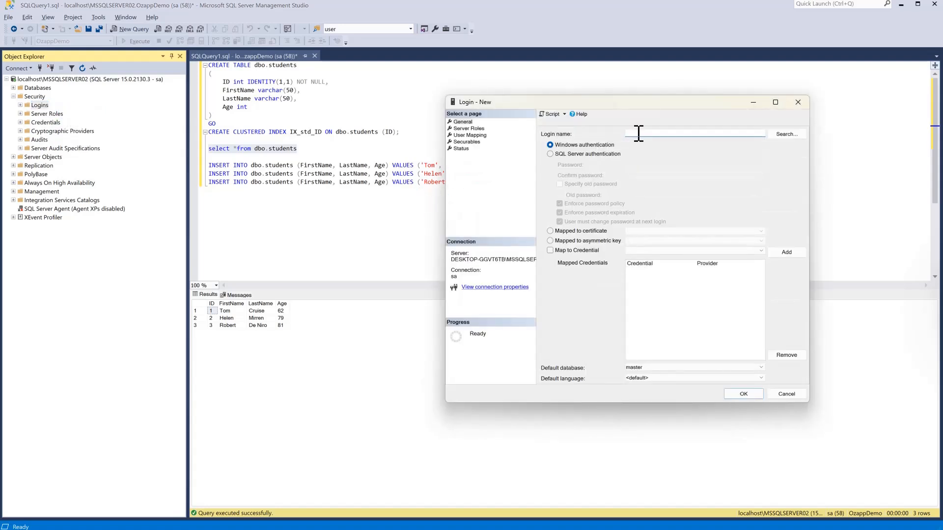
pyautogui.write('ozapp')
# Use SQL Server authentication, disable password expiration, set default database OzappDemo, and create the login
pyautogui.click(550, 155)
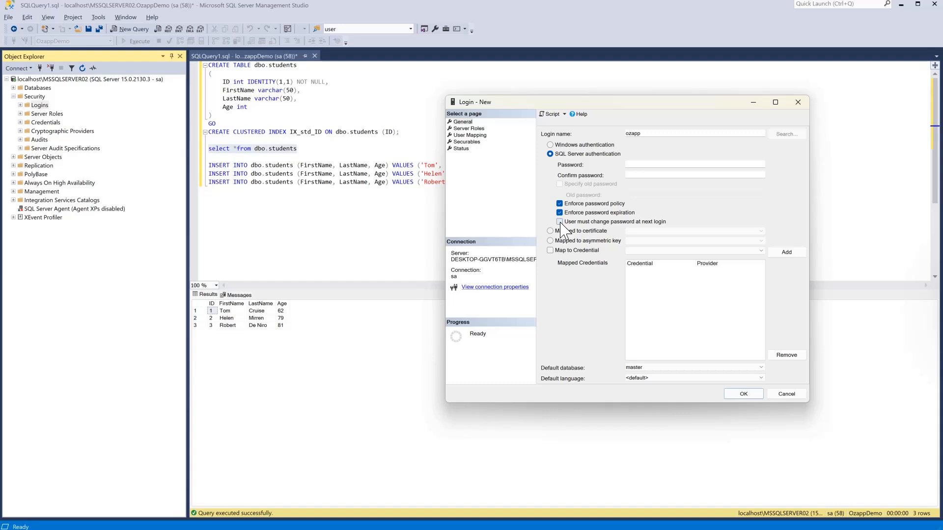
pyautogui.click(559, 213)
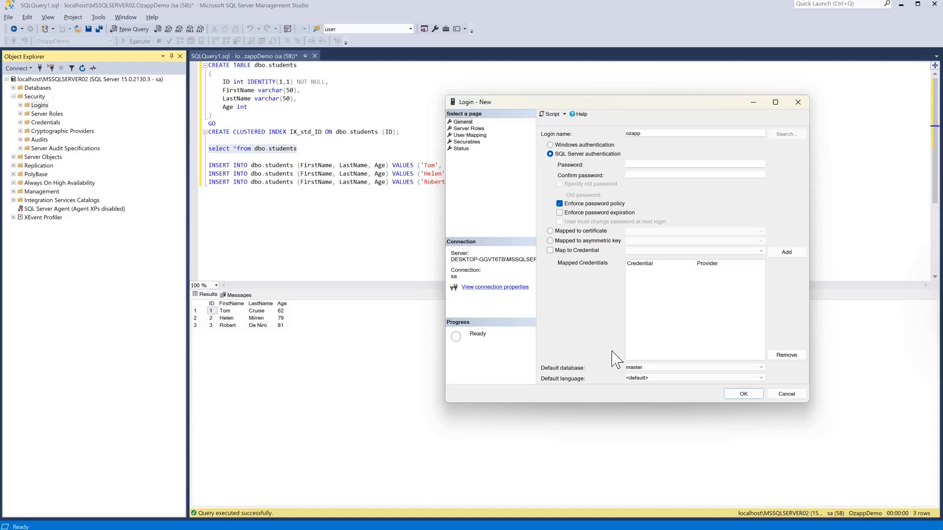
pyautogui.click(754, 367)
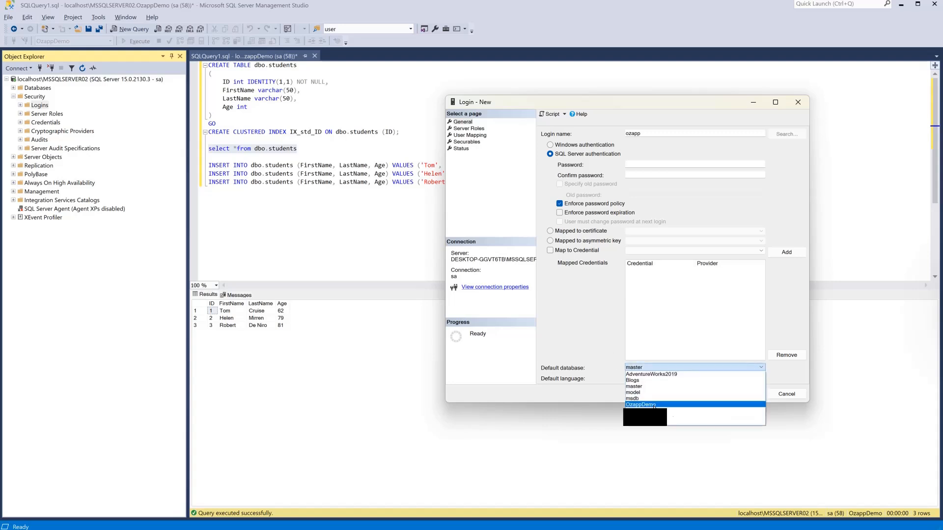
pyautogui.click(637, 405)
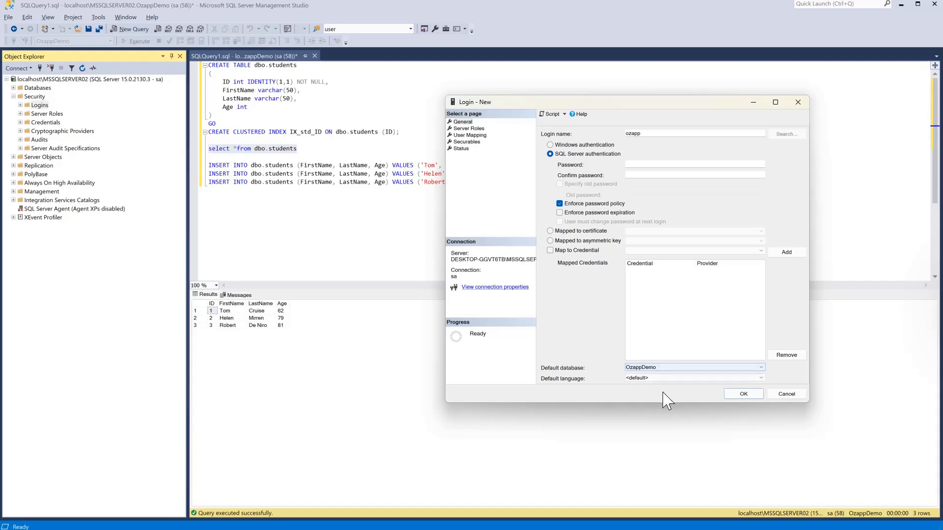
pyautogui.click(738, 395)
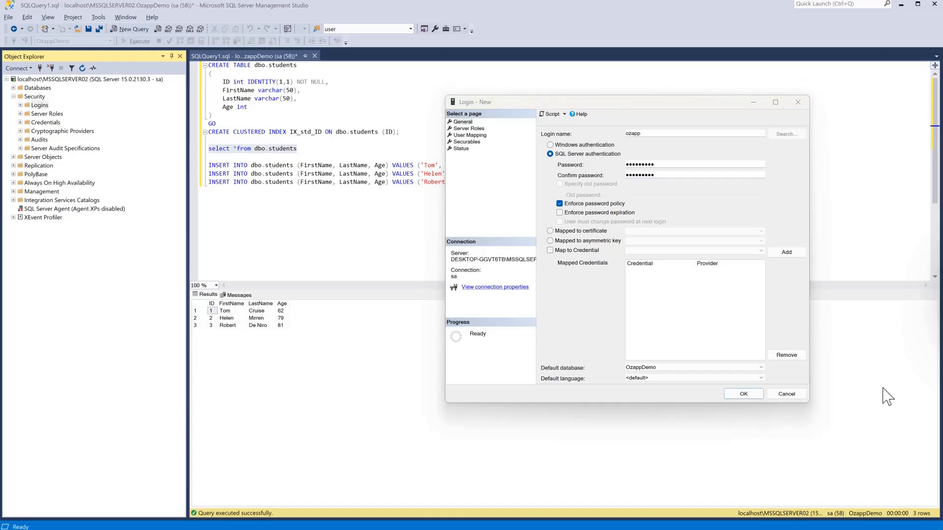
pyautogui.click(750, 394)
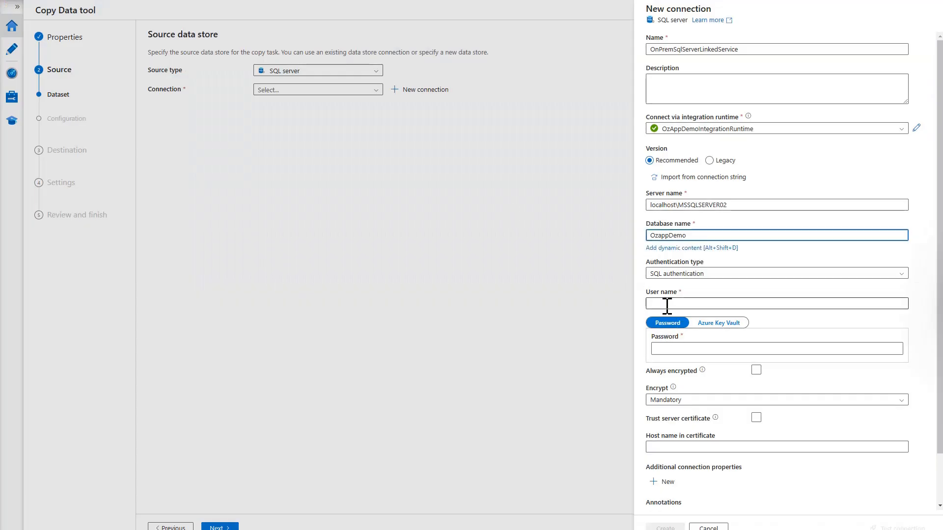
# Enter the SQL login's user name and password in the connection form
pyautogui.click(667, 303)
pyautogui.write('oz')
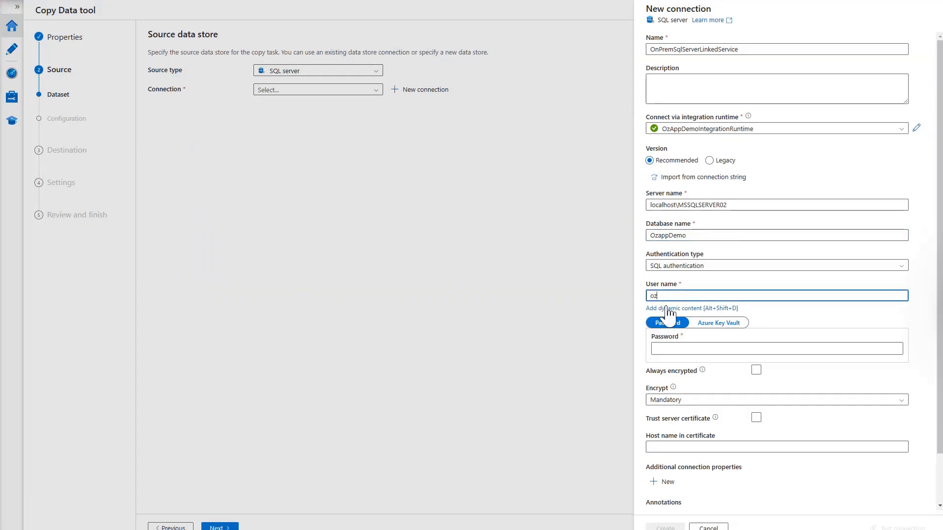
pyautogui.write('app')
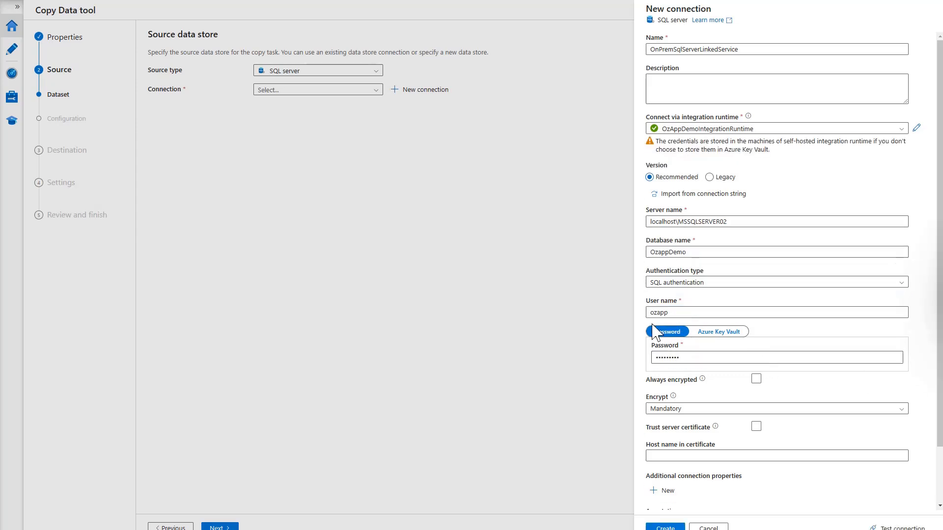
pyautogui.scroll(-2, 825, 385)
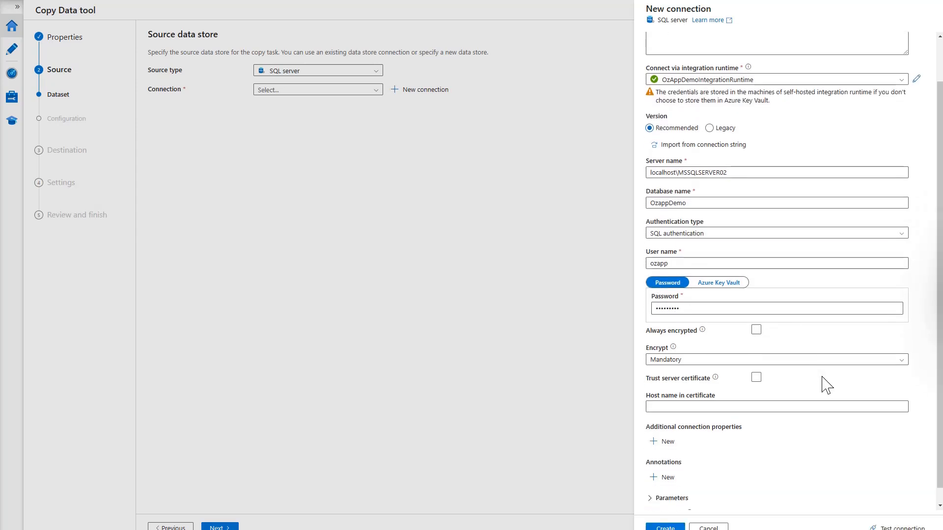
# Test the connection and copy the untrusted-certificate failure details
pyautogui.click(895, 528)
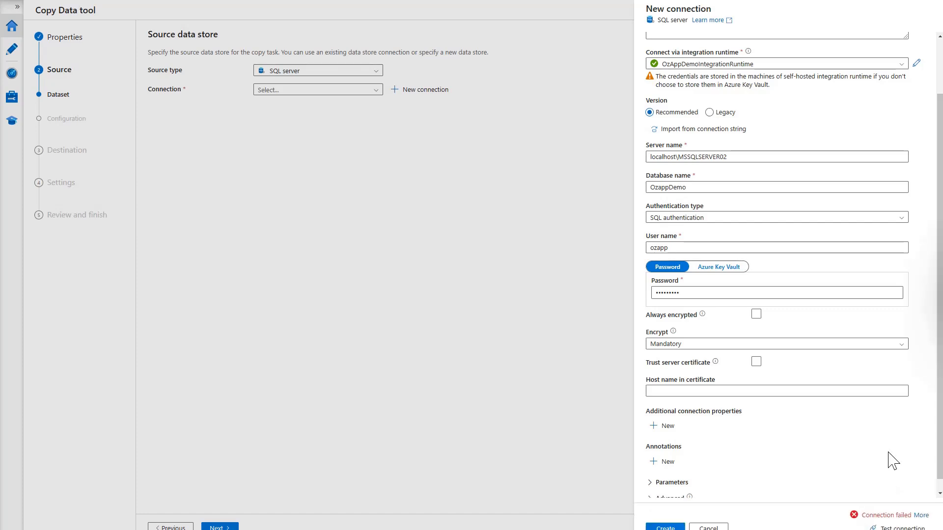
pyautogui.click(921, 516)
pyautogui.click(876, 433)
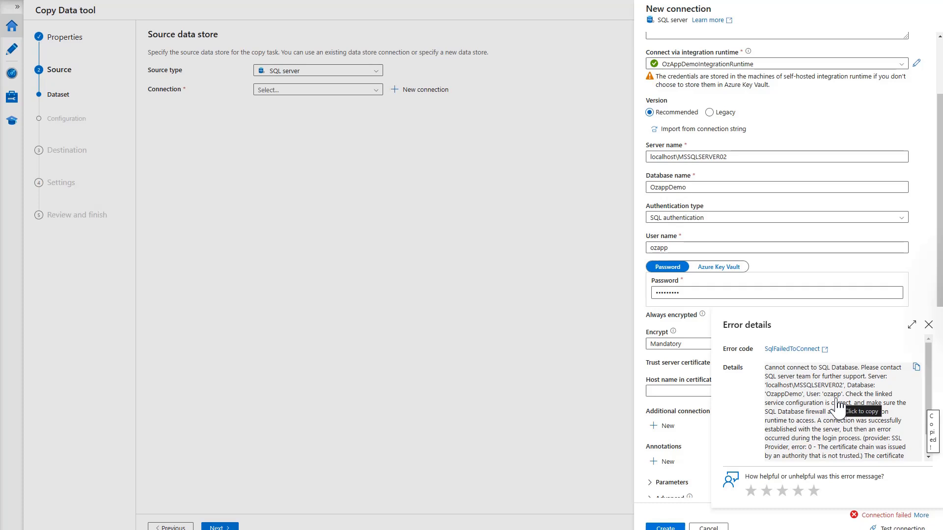
# Remove the sysadmin server role from the app login in SSMS and save
pyautogui.click(929, 325)
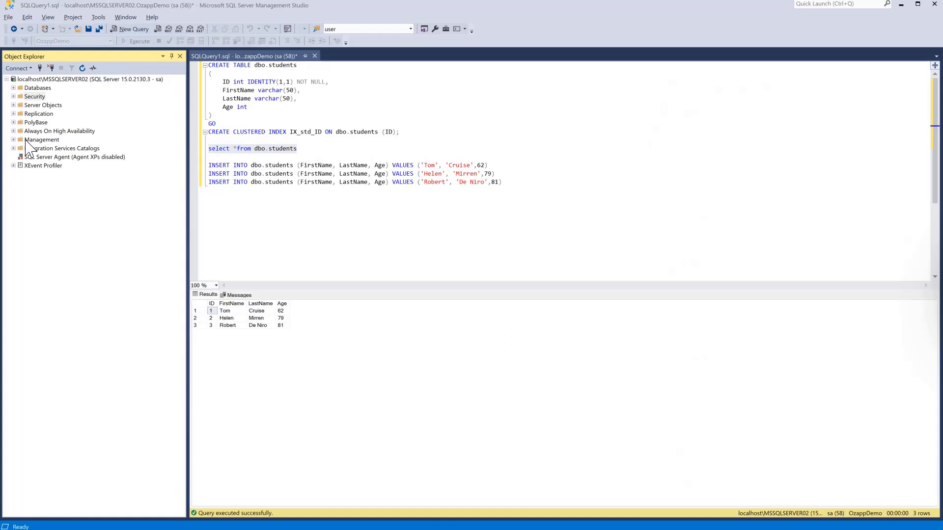
pyautogui.click(14, 97)
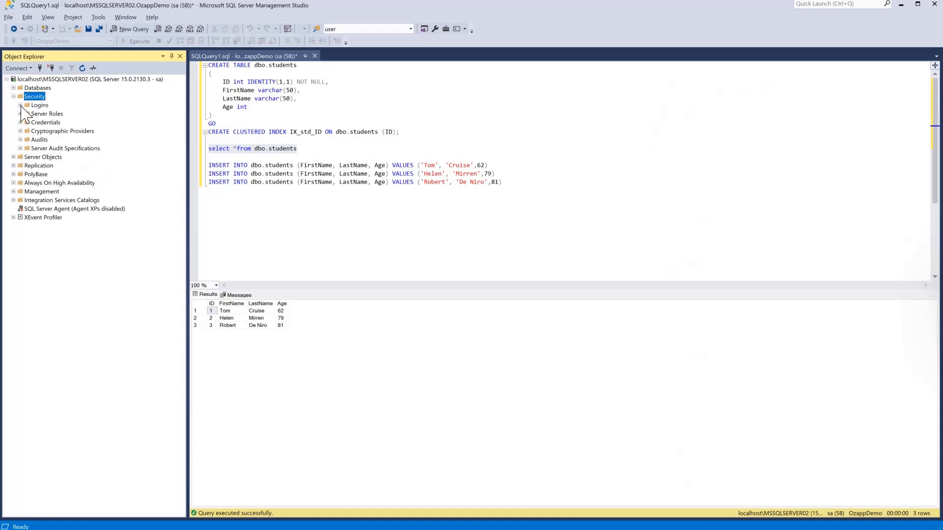
pyautogui.click(20, 105)
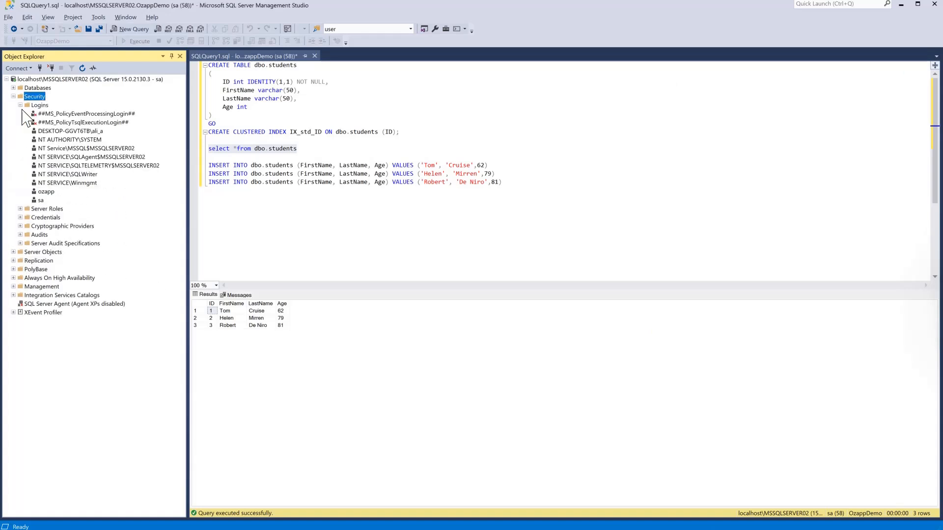
pyautogui.doubleClick(46, 192)
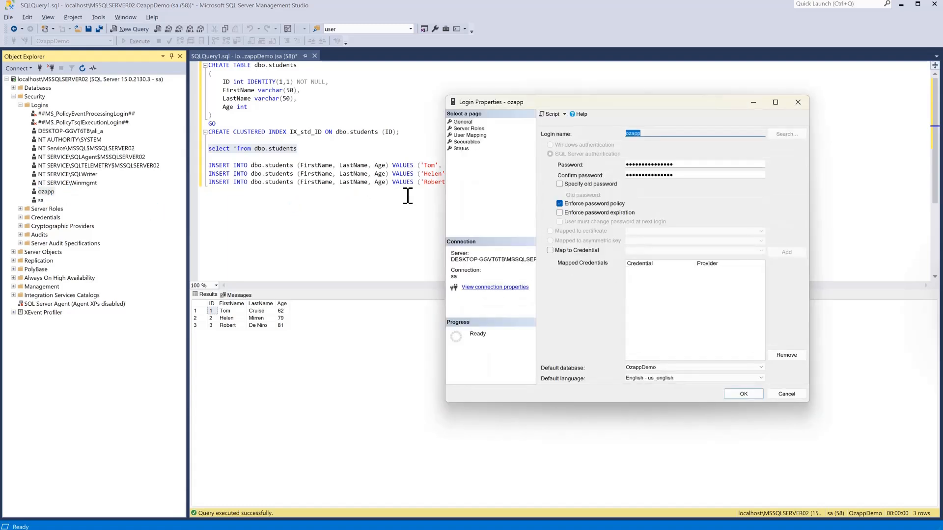
pyautogui.click(467, 129)
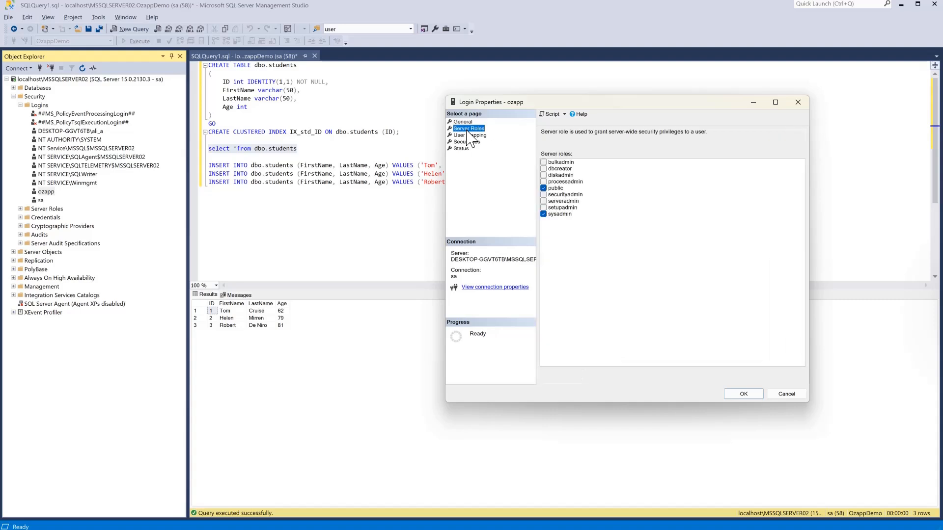
pyautogui.click(544, 215)
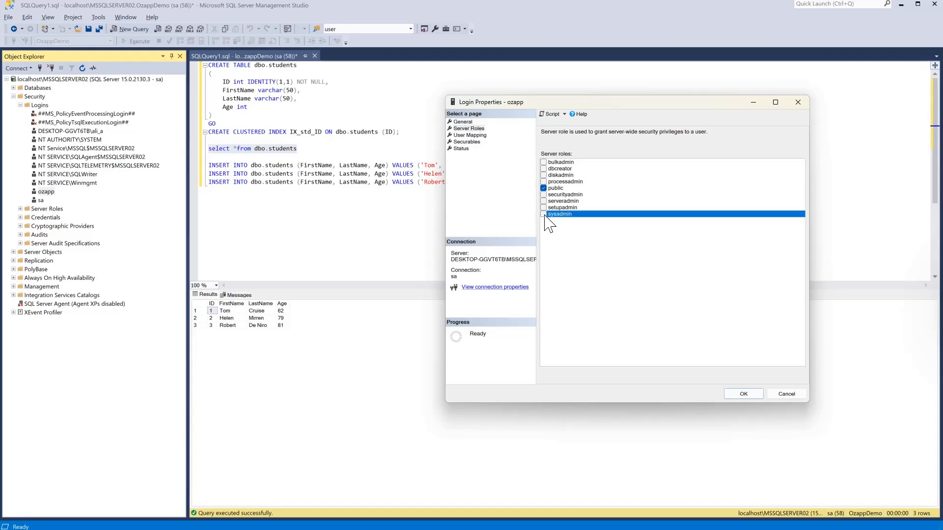
pyautogui.click(743, 395)
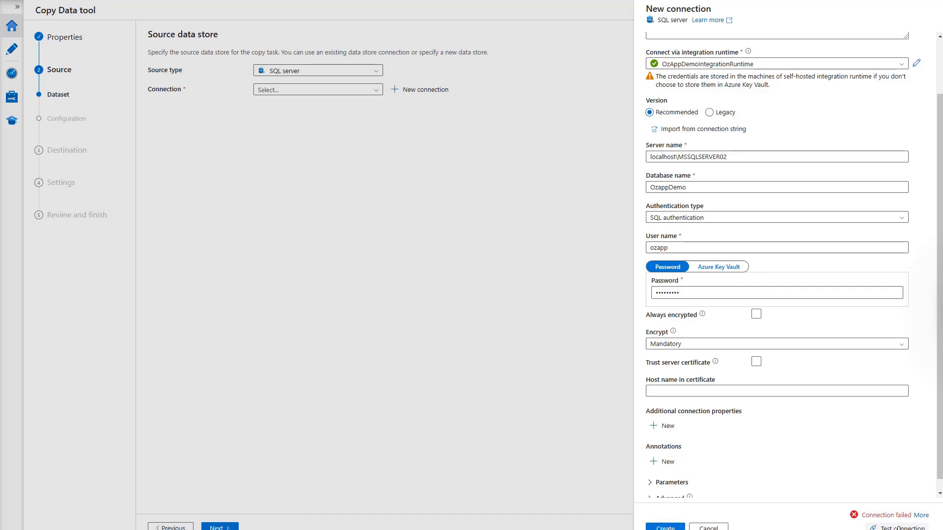
pyautogui.click(898, 528)
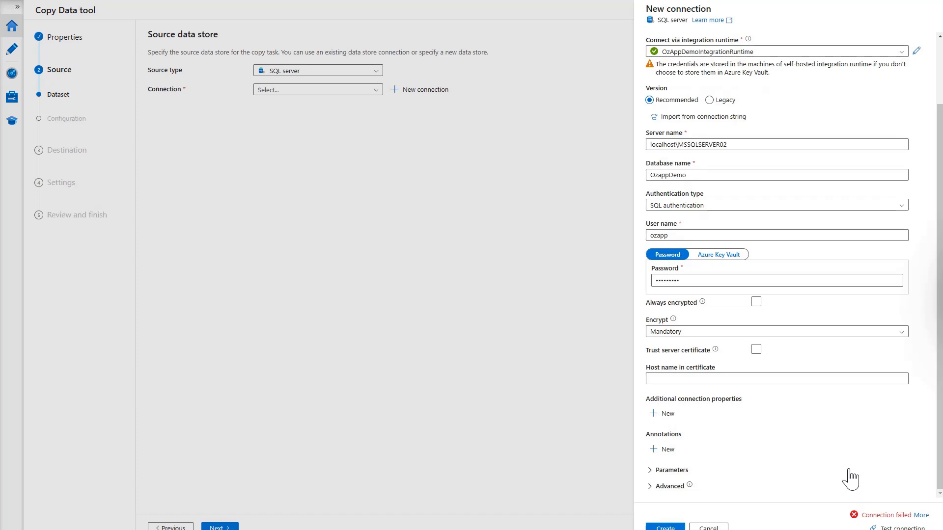
pyautogui.click(921, 515)
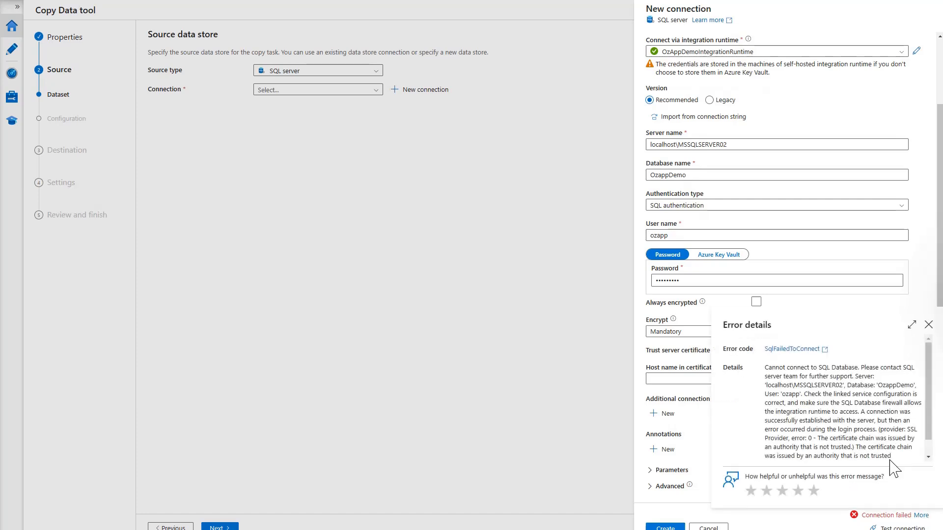
pyautogui.scroll(-2, 903, 417)
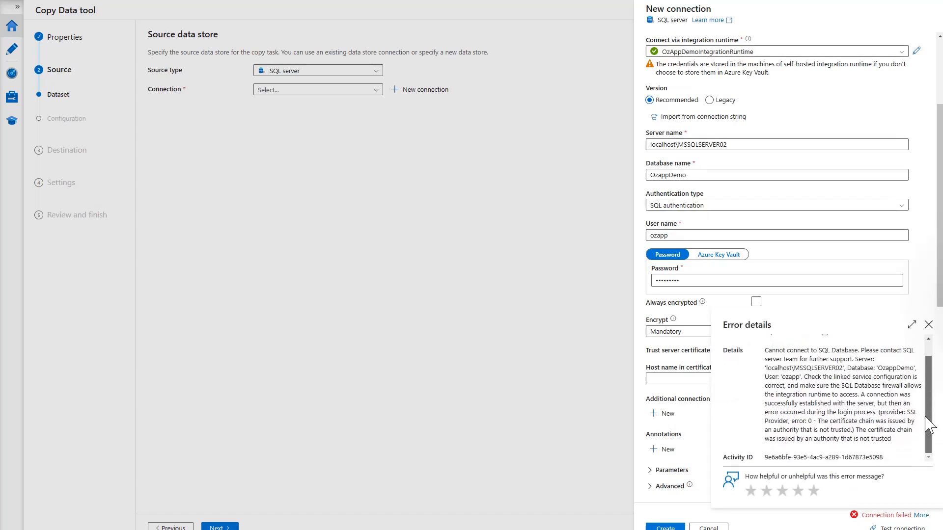
pyautogui.scroll(-1, 908, 428)
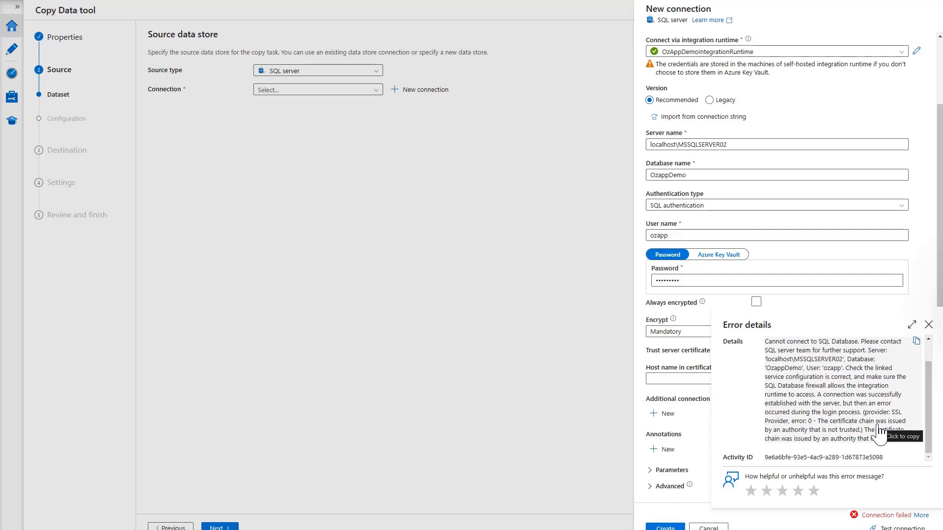
pyautogui.click(928, 326)
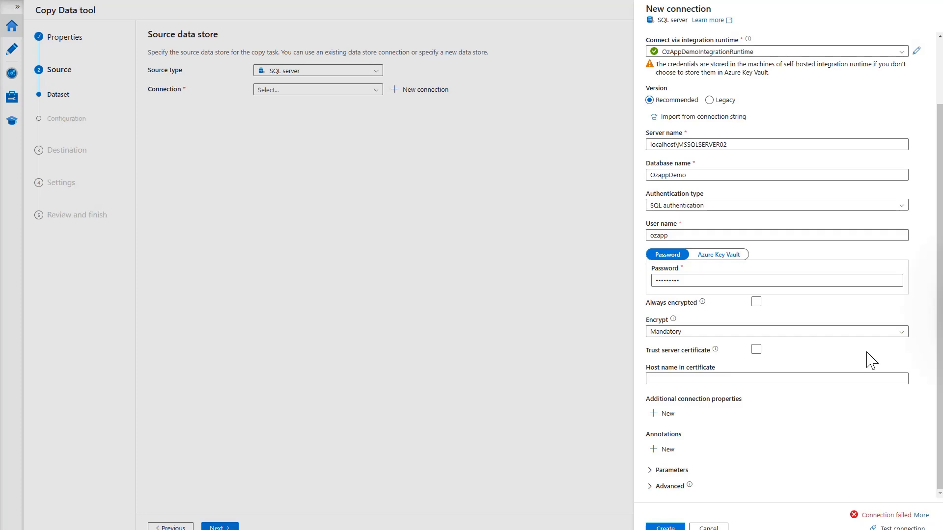
# Set Encrypt to Optional, test the connection successfully, and create the SQL Server linked service
pyautogui.click(901, 333)
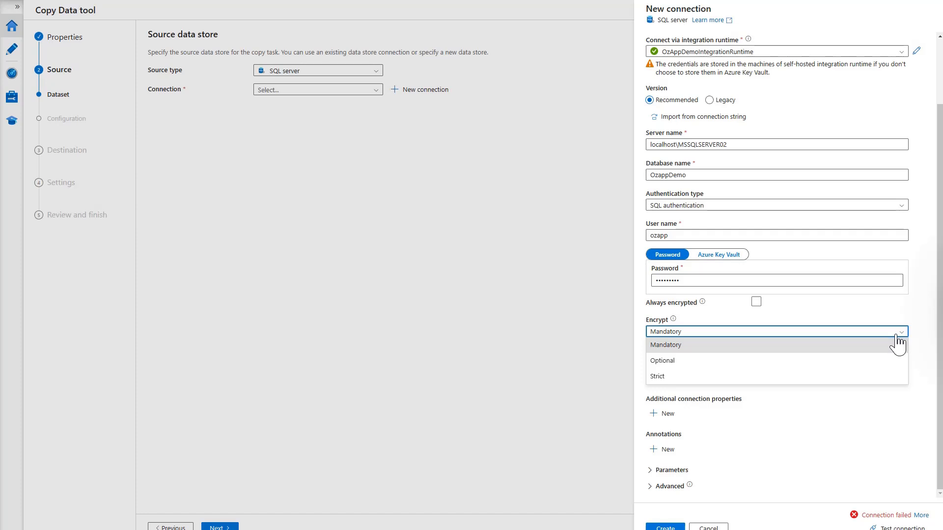
pyautogui.click(670, 363)
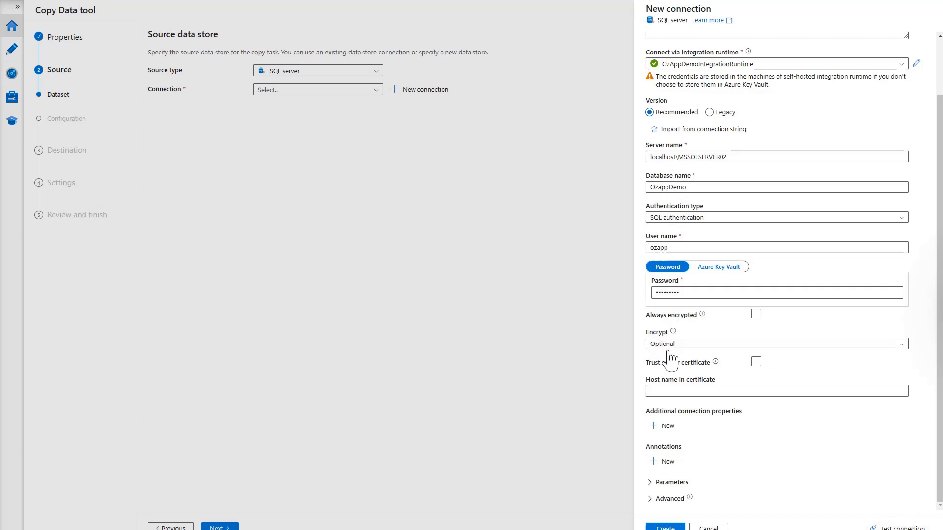
pyautogui.click(902, 528)
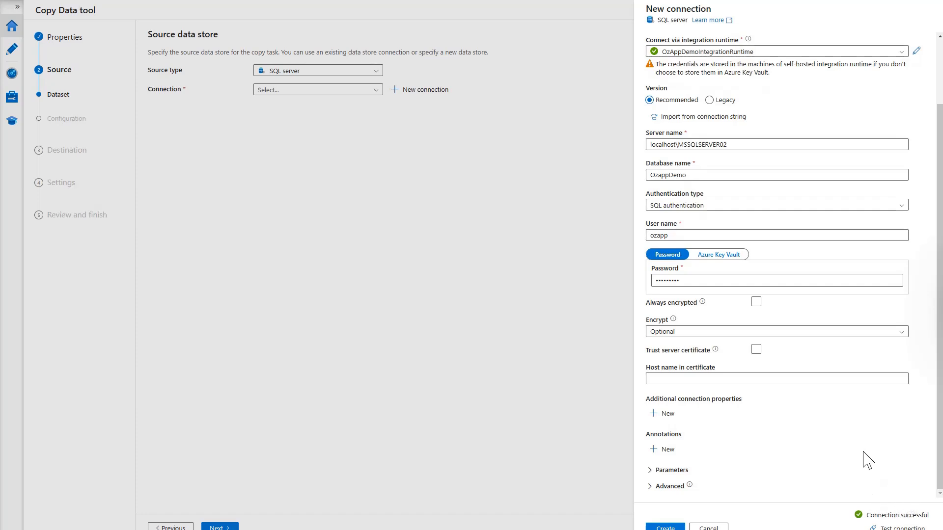
pyautogui.click(665, 527)
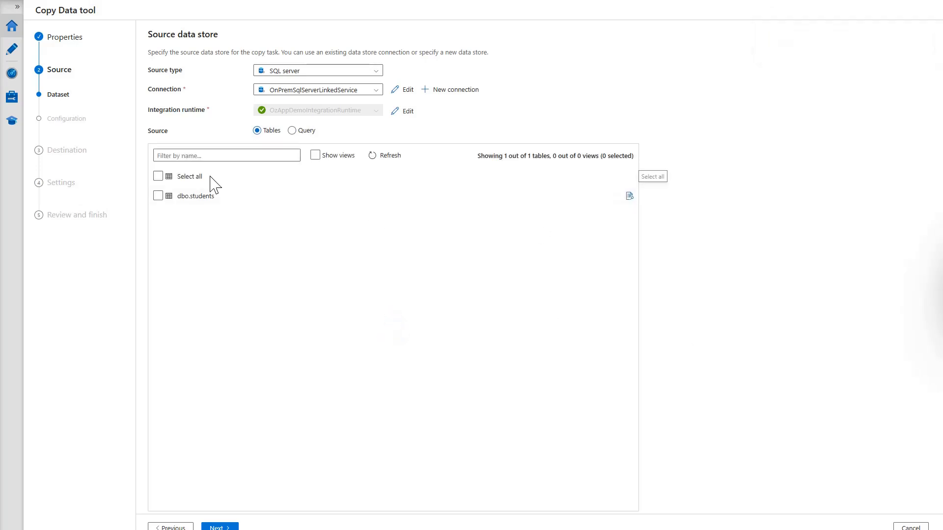
# Select dbo.students, review its data preview, and advance to the Destination data store step
pyautogui.click(157, 196)
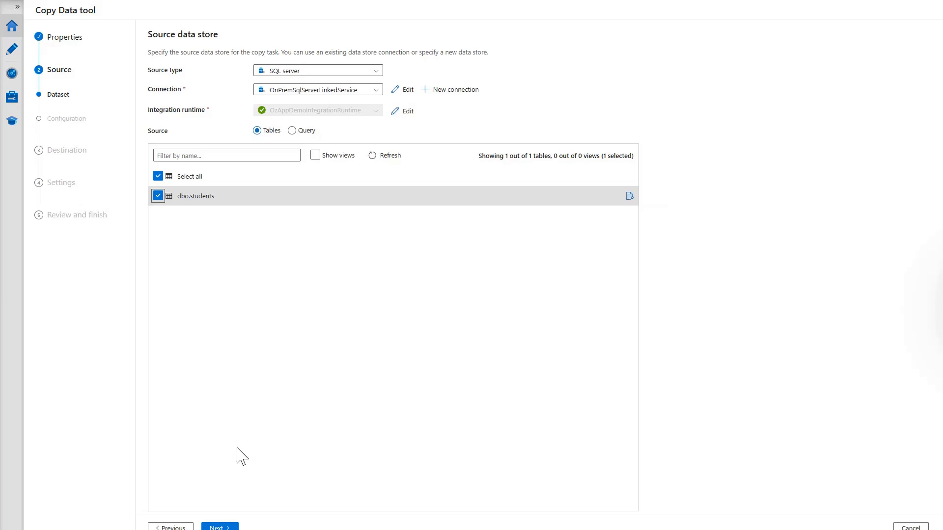
pyautogui.click(220, 527)
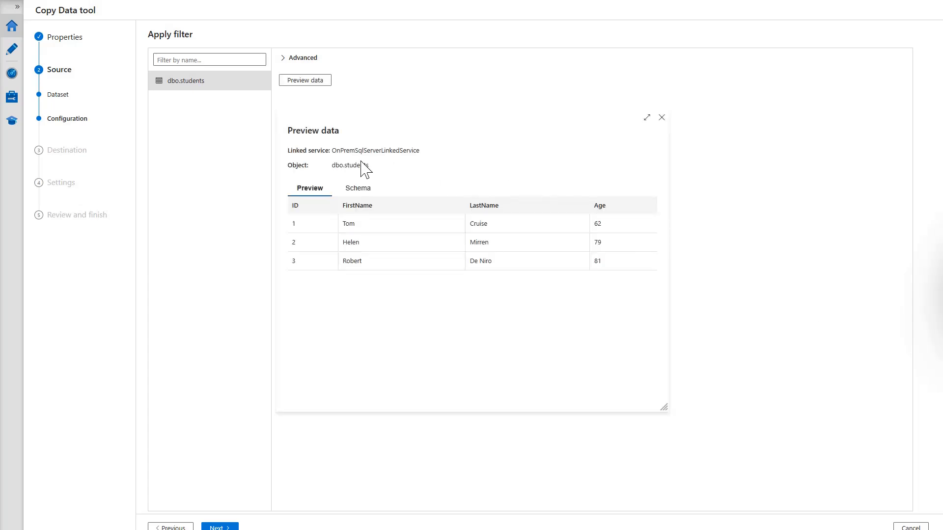
pyautogui.moveTo(332, 150); pyautogui.dragTo(420, 154)
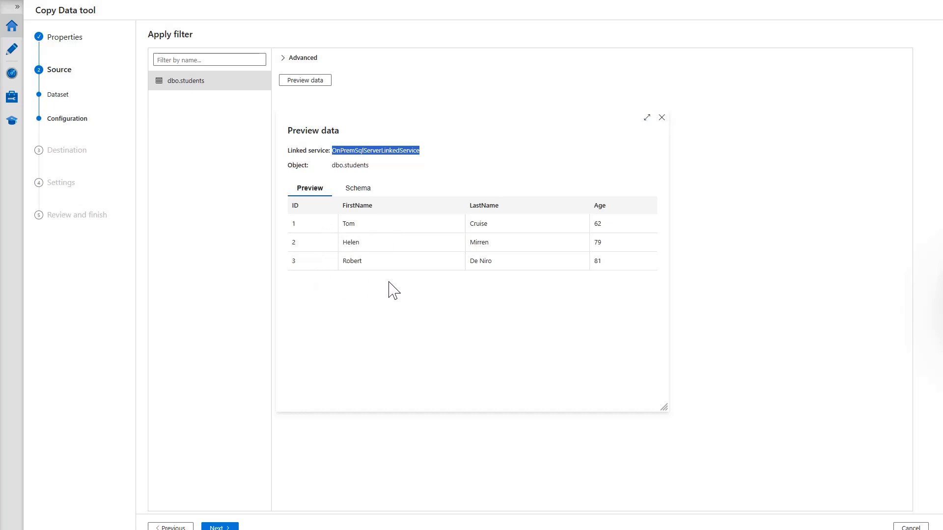
pyautogui.click(222, 527)
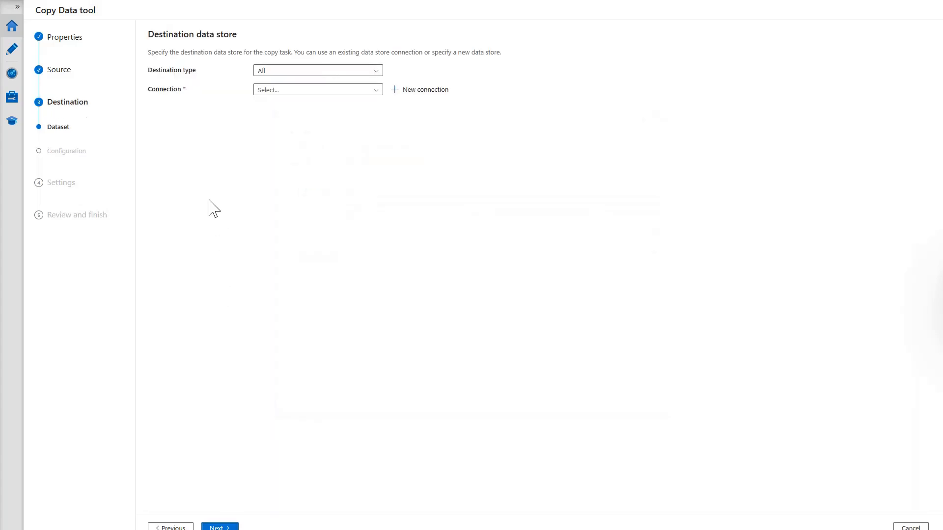
# Use Azure Blob Storage as the destination via a new tested TargetCsvAzureBlobStorage connection on ozappbuilderstdemo
pyautogui.click(376, 83)
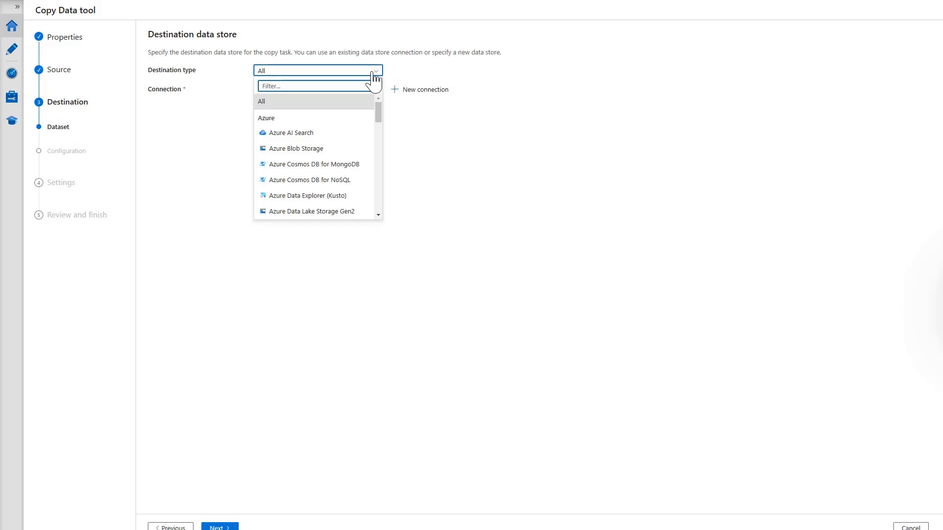
pyautogui.click(310, 150)
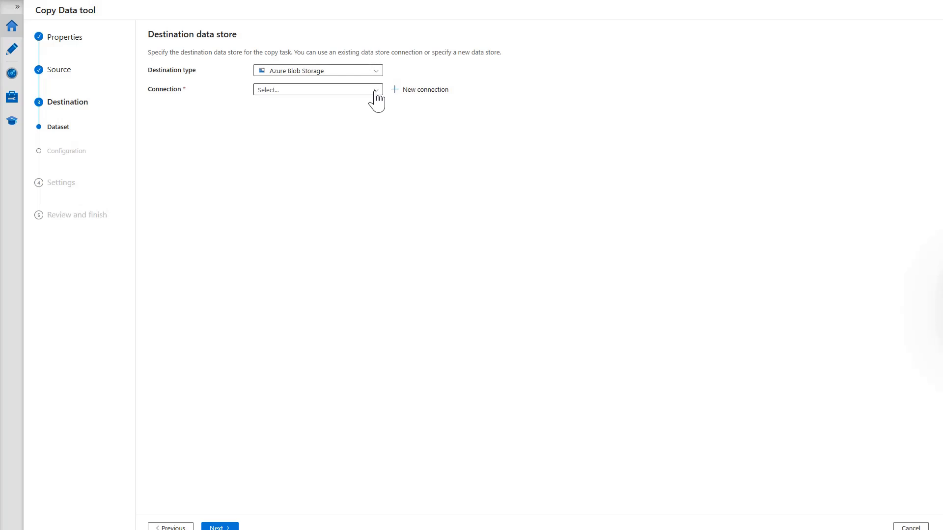
pyautogui.click(428, 91)
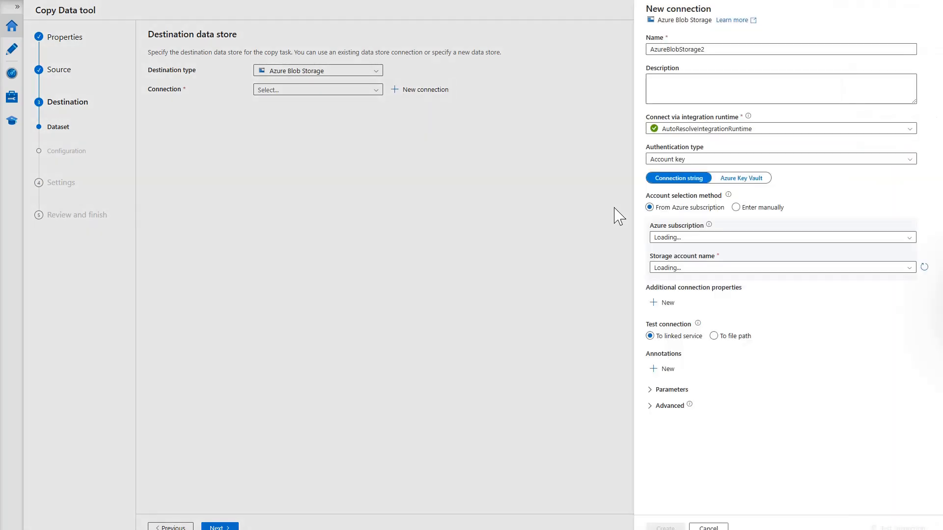
pyautogui.doubleClick(712, 50)
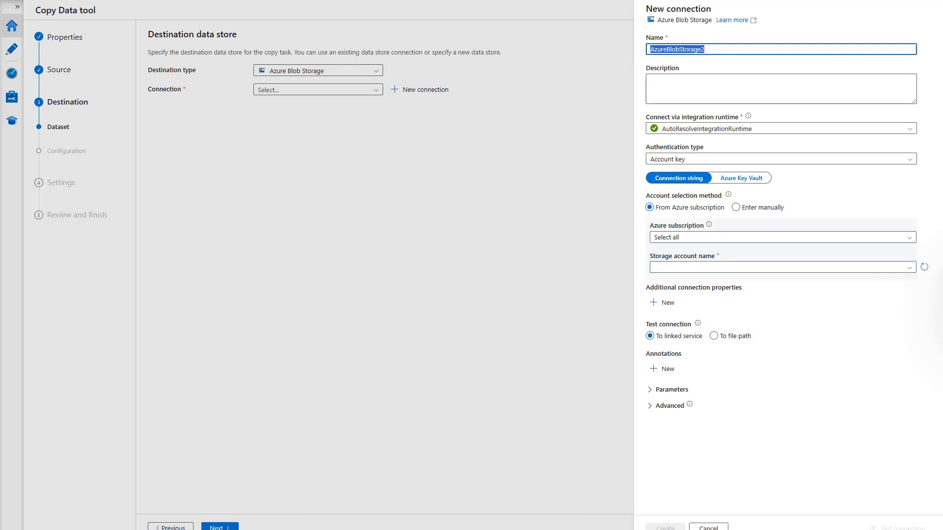
pyautogui.write('TargetCsvAzureBlobStorage')
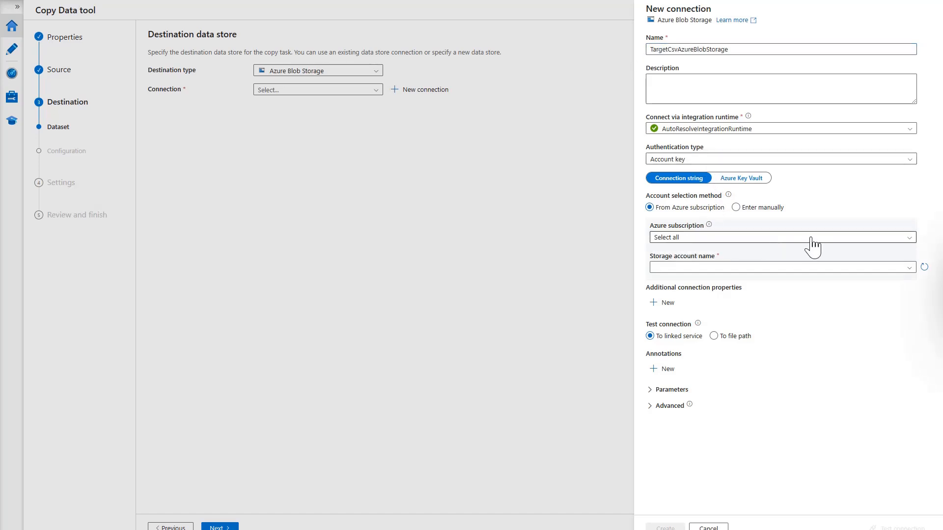
pyautogui.click(757, 269)
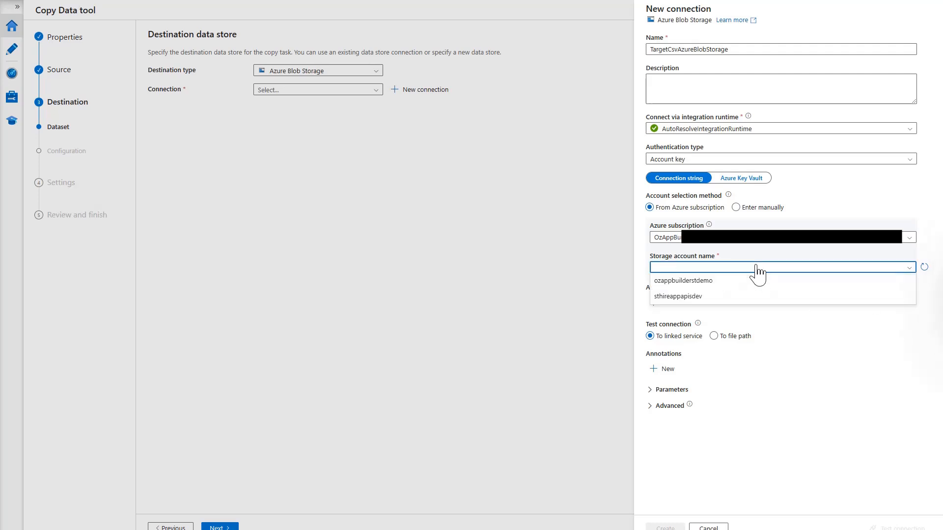
pyautogui.click(689, 280)
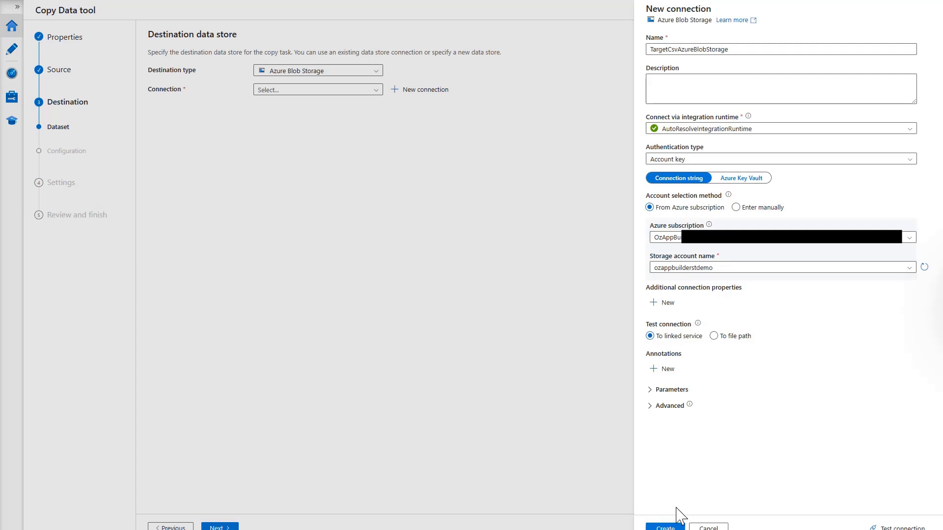
pyautogui.click(895, 525)
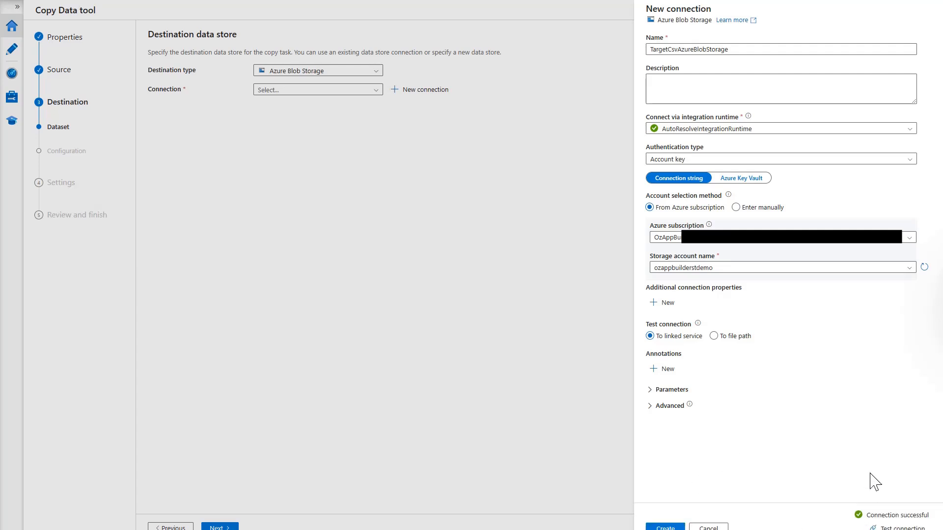
pyautogui.click(665, 527)
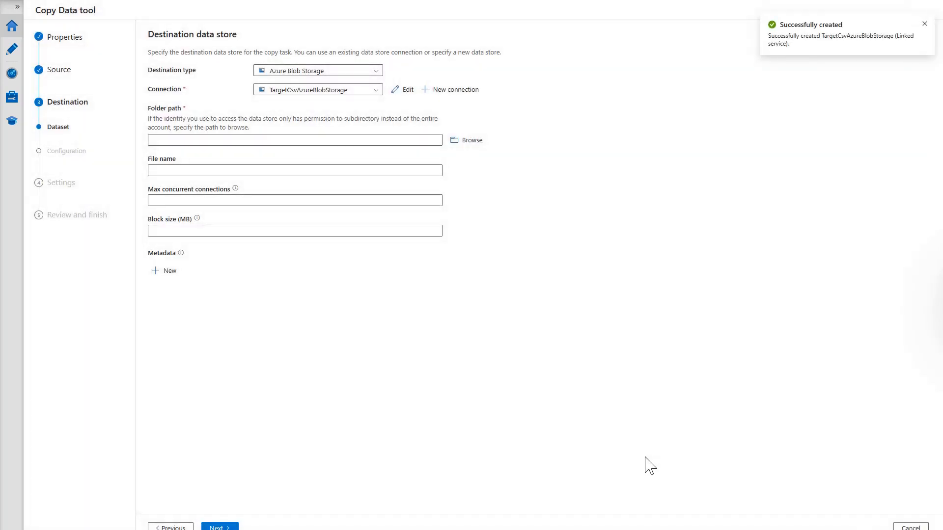
# Set the destination folder path to mytarget and the output file name to studend
pyautogui.click(476, 143)
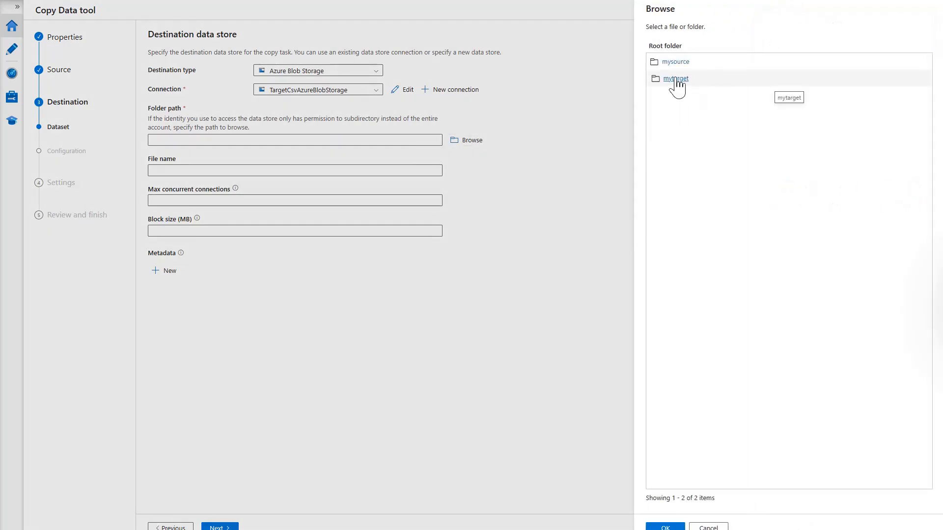
pyautogui.click(695, 83)
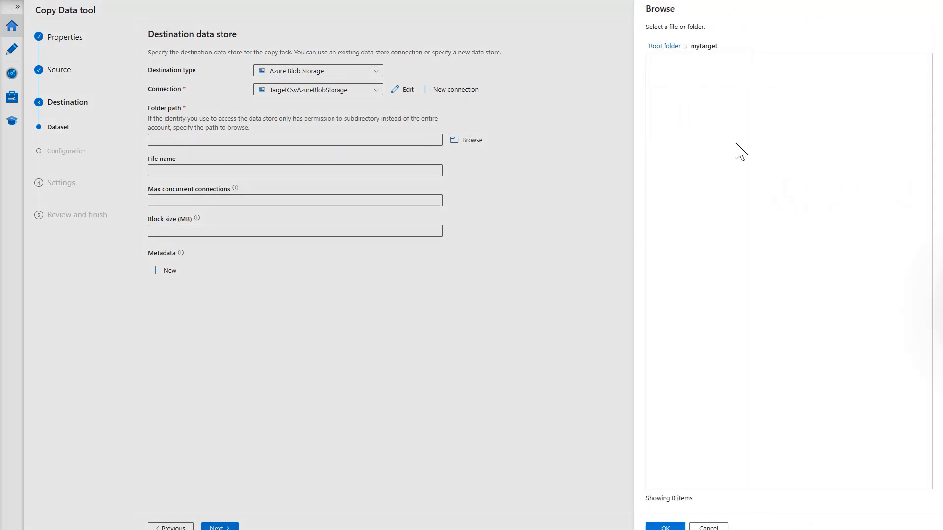
pyautogui.click(666, 527)
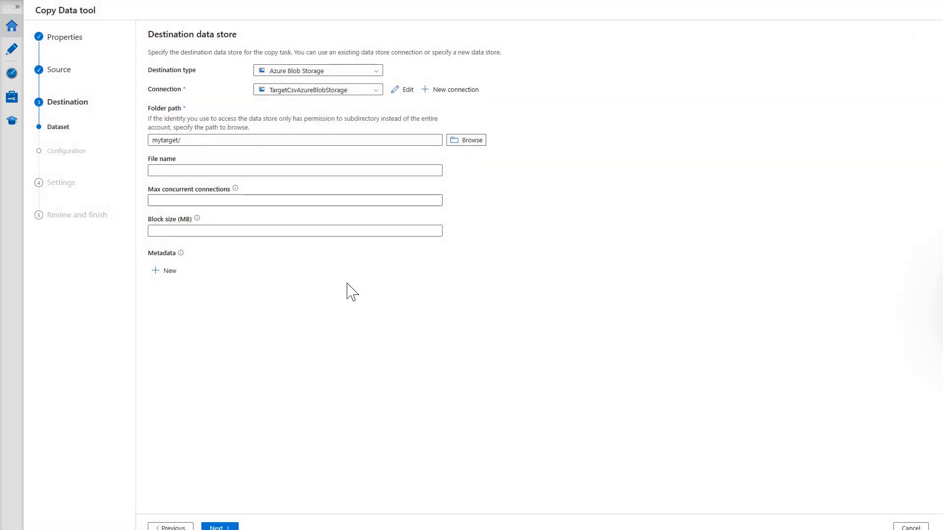
pyautogui.click(165, 171)
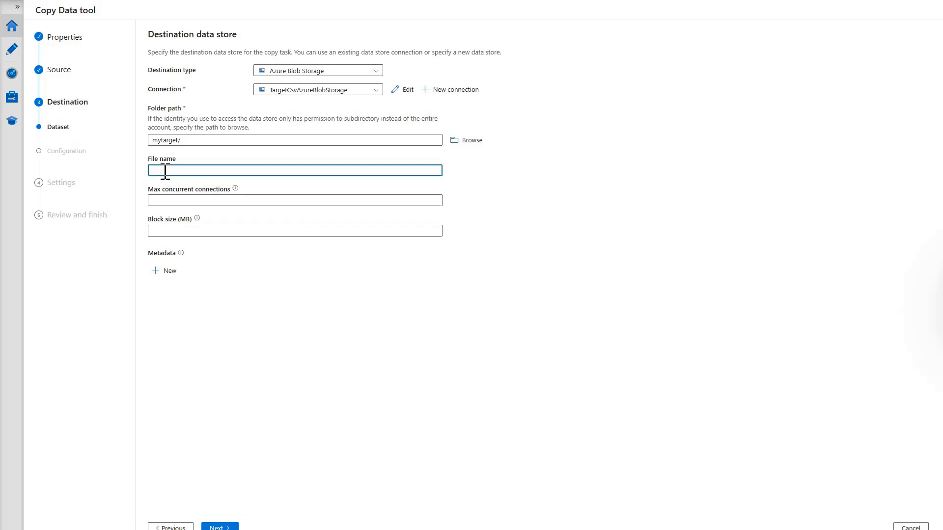
pyautogui.write('studend.csv')
pyautogui.click(220, 528)
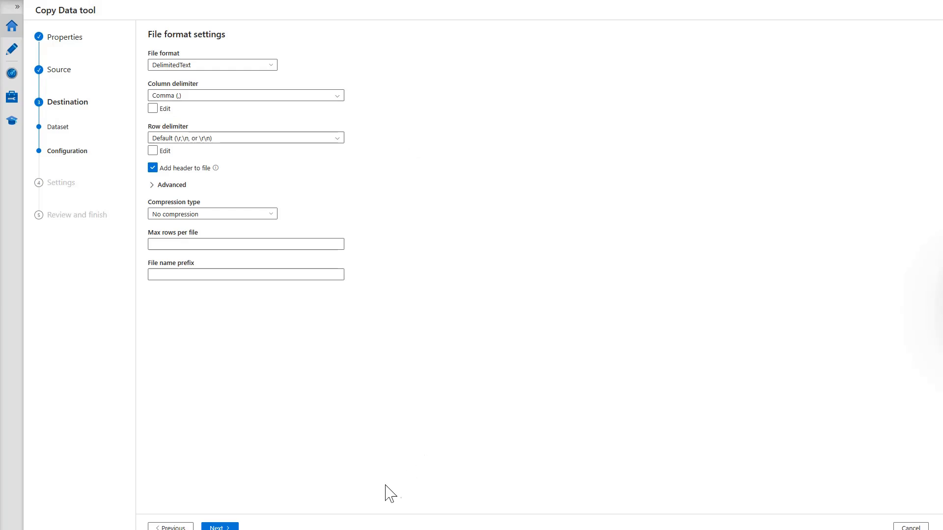
# Keep the comma-delimited file format and default settings, deploy CopyFromOnPremSqlToAzureBlob, and finish
pyautogui.click(220, 527)
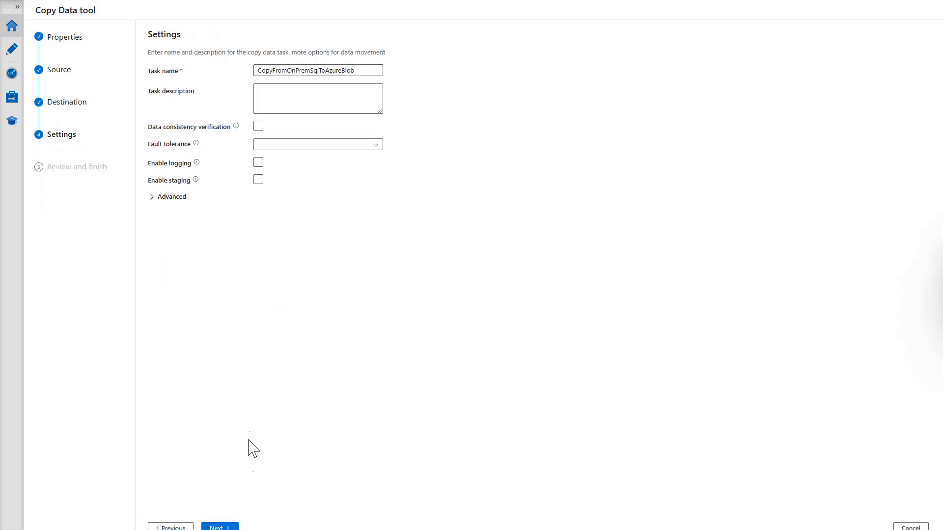
pyautogui.click(220, 527)
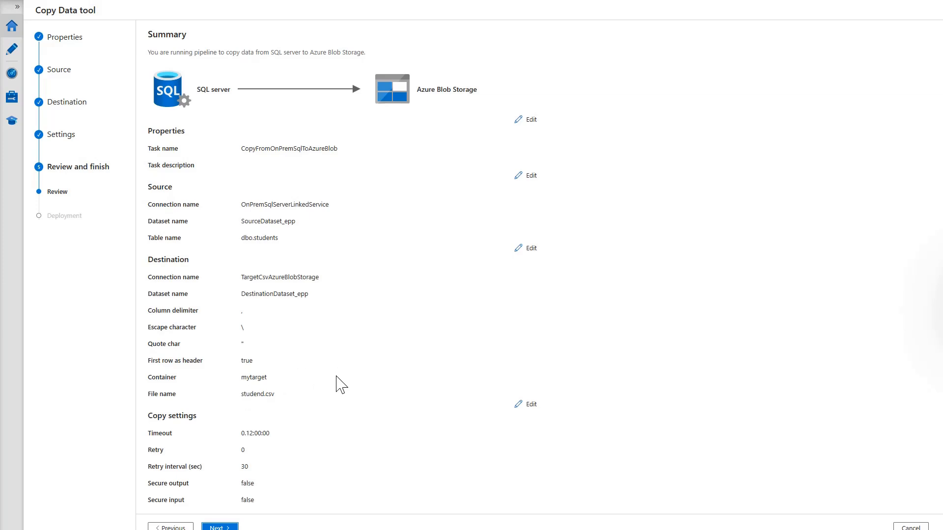
pyautogui.click(220, 527)
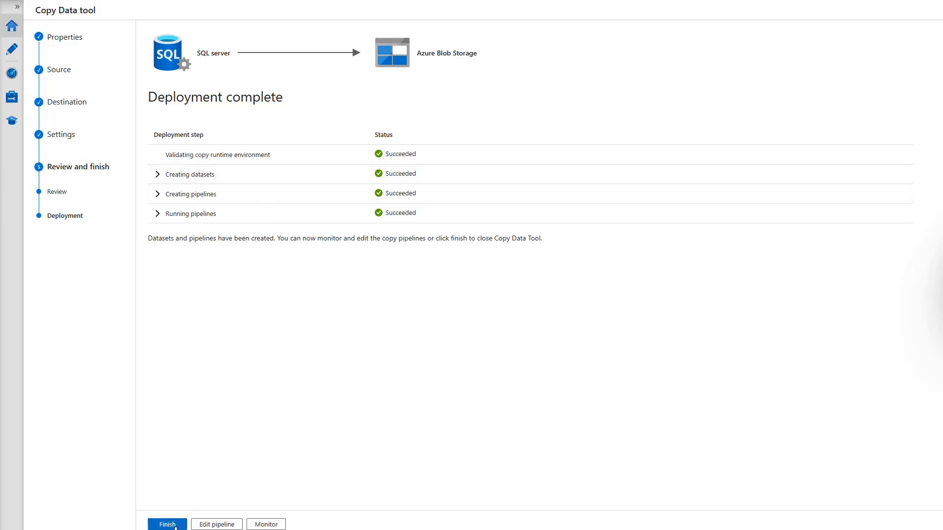
pyautogui.click(166, 524)
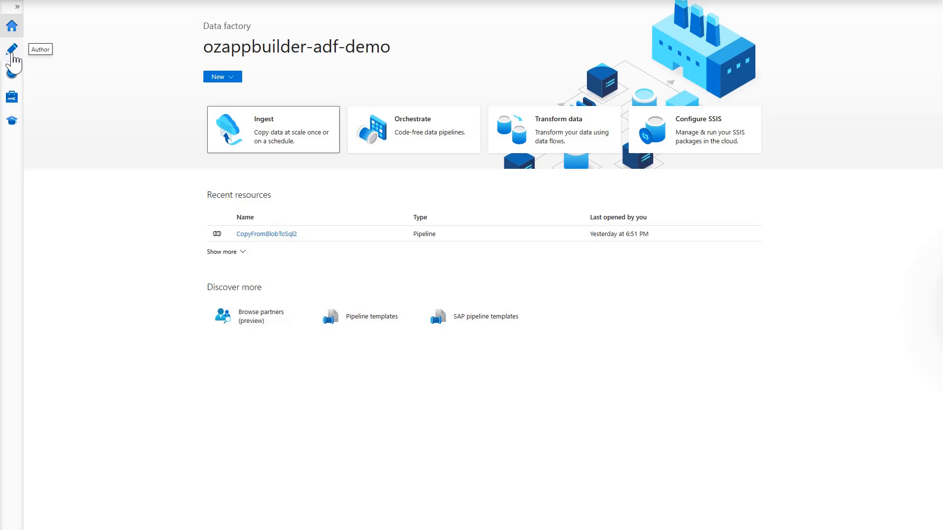
# Check that CopyFromOnPremSqlToAzureBlob appears under Pipelines and shows a Succeeded run in Pipeline runs
pyautogui.click(12, 50)
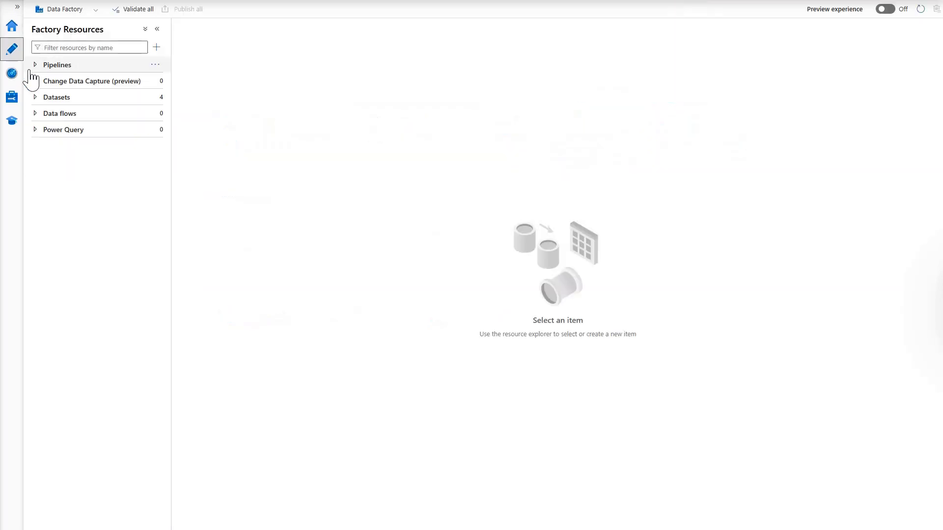
pyautogui.click(34, 68)
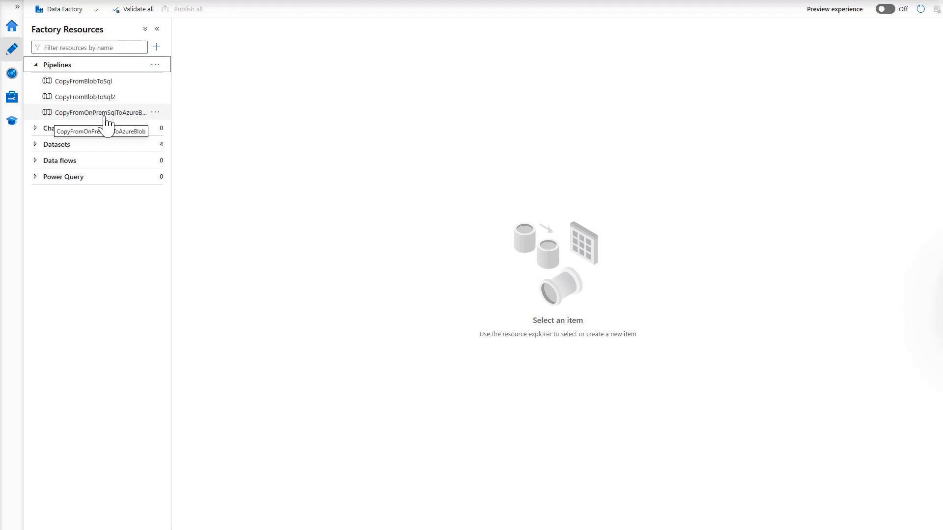
pyautogui.click(12, 76)
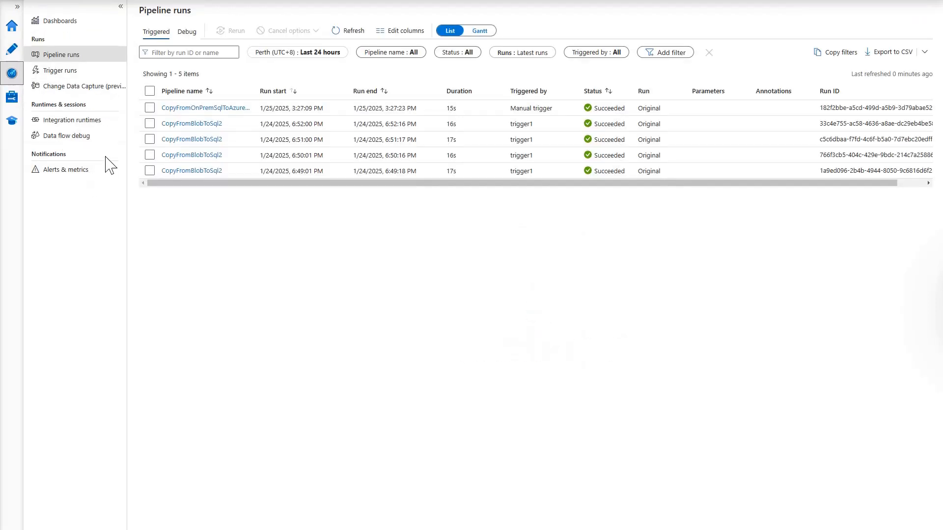
pyautogui.moveTo(230, 114)
pyautogui.moveTo(252, 91); pyautogui.dragTo(303, 94)
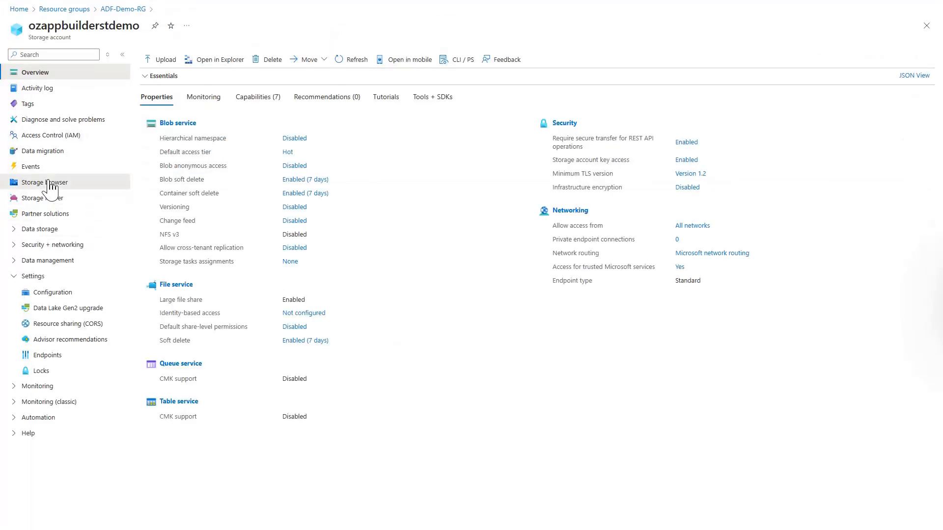
# Find studend.csv in the mytarget blob container and download it
pyautogui.click(47, 184)
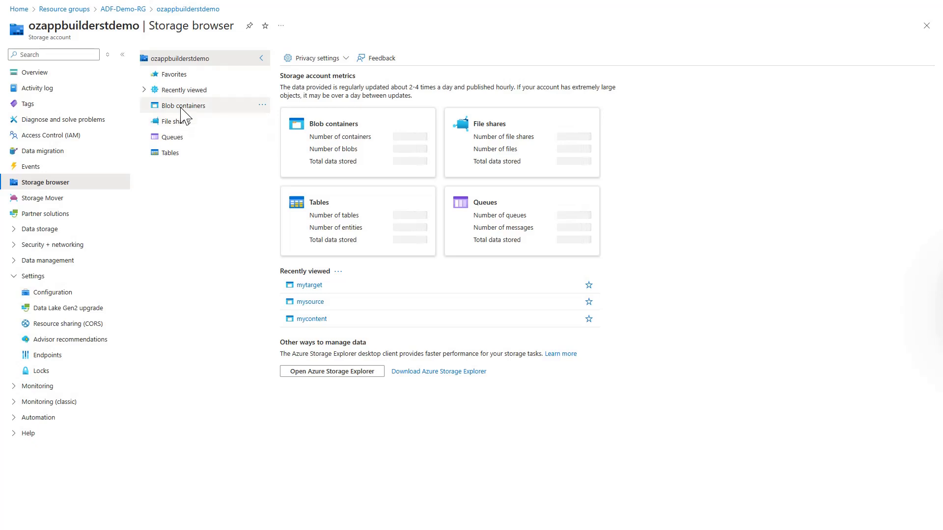
pyautogui.click(181, 106)
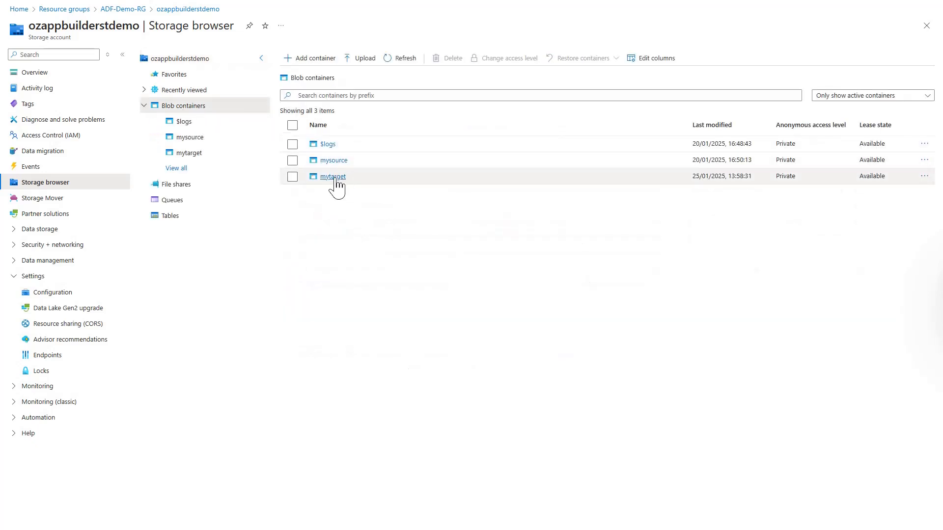
pyautogui.click(333, 177)
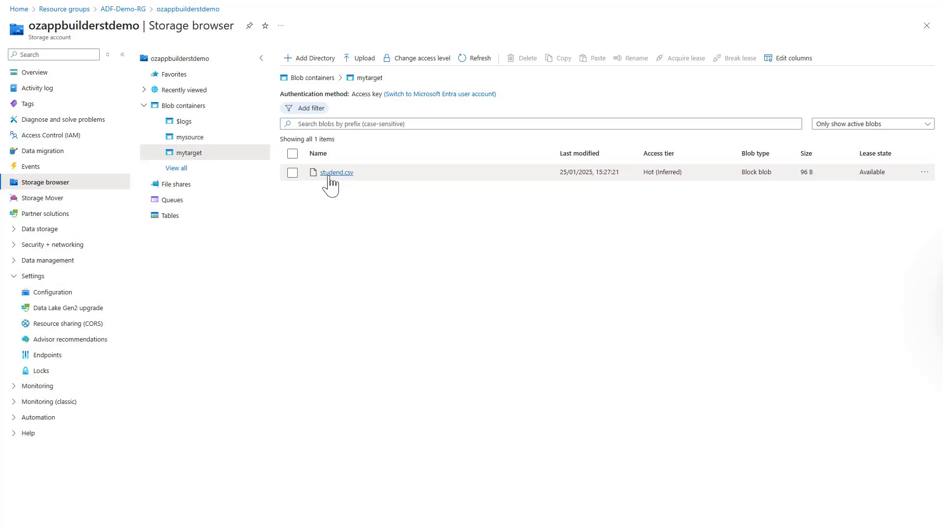
pyautogui.click(337, 173)
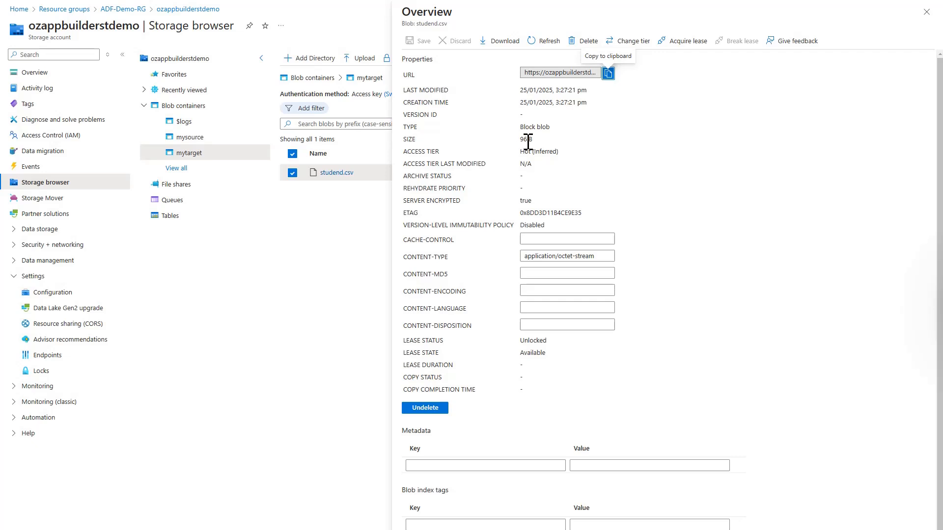
pyautogui.click(505, 44)
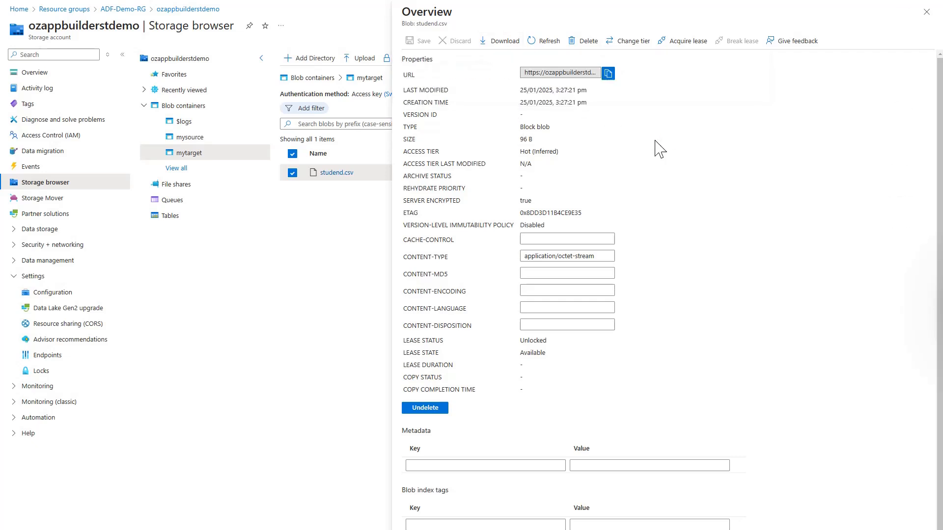